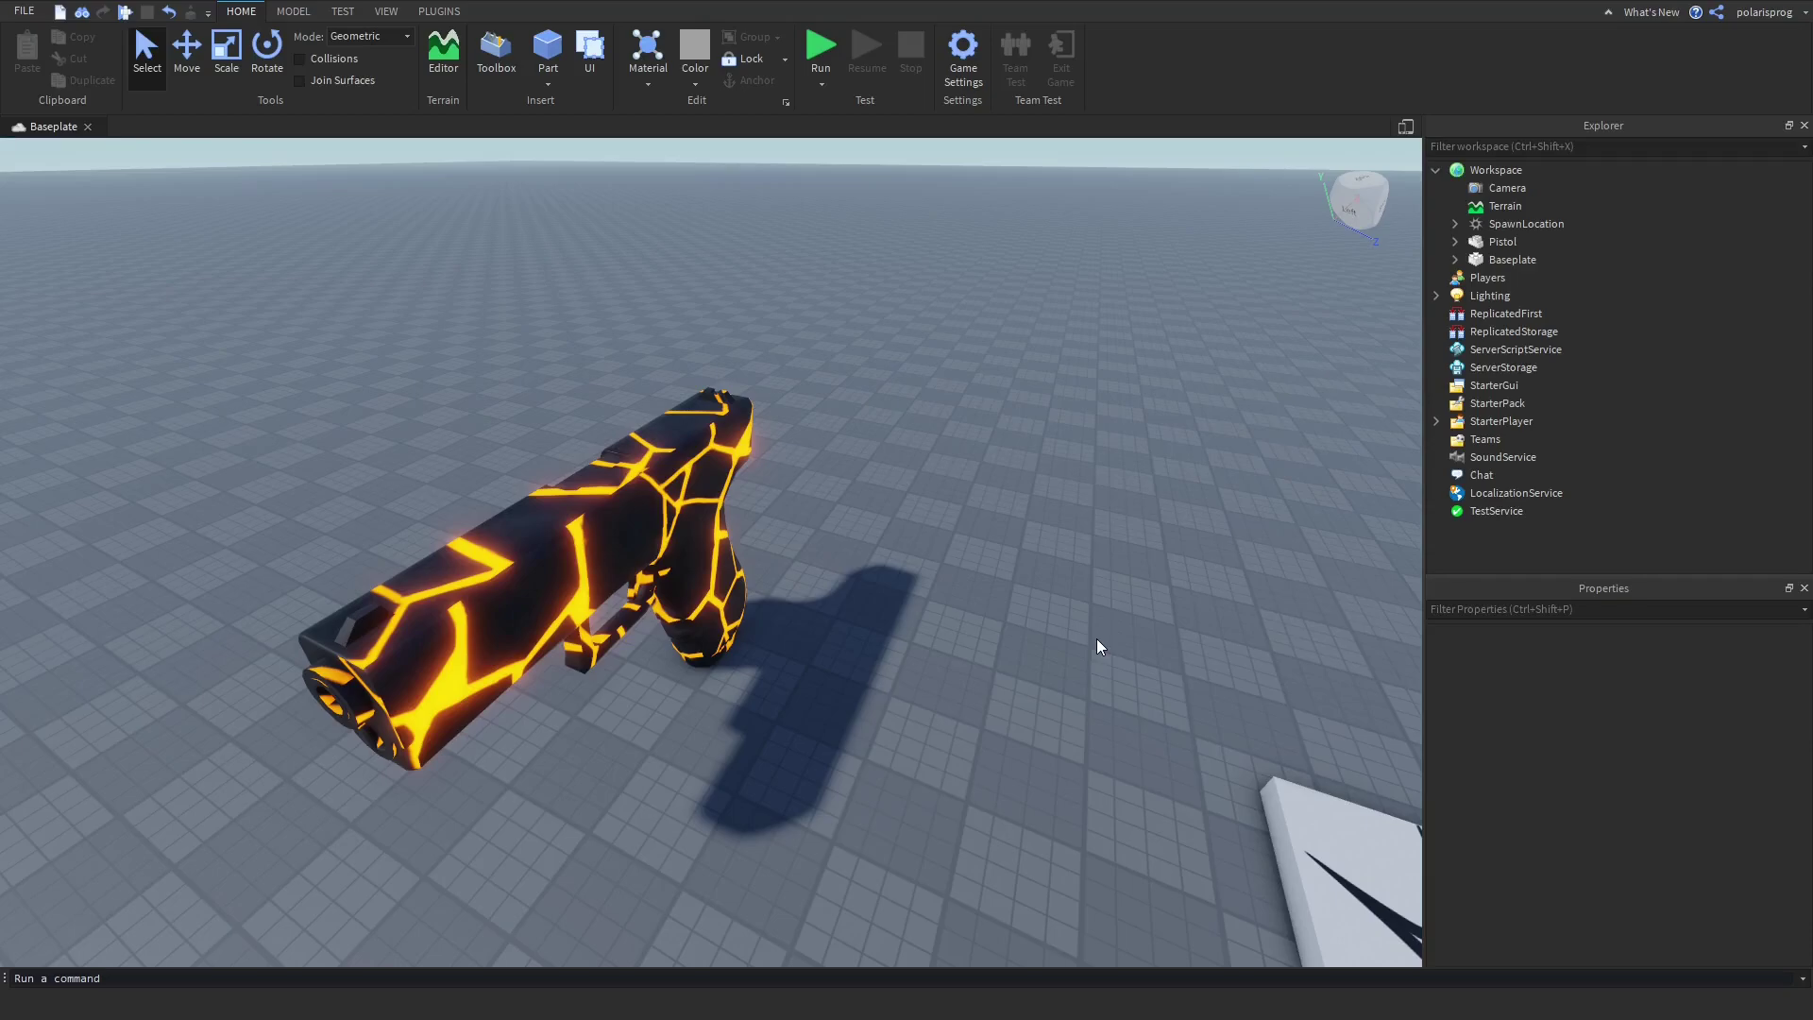
Run the place and examine the pistol's textured surface while the simulation is playing
right_click_drag(1097, 638, 1096, 638)
key("q")
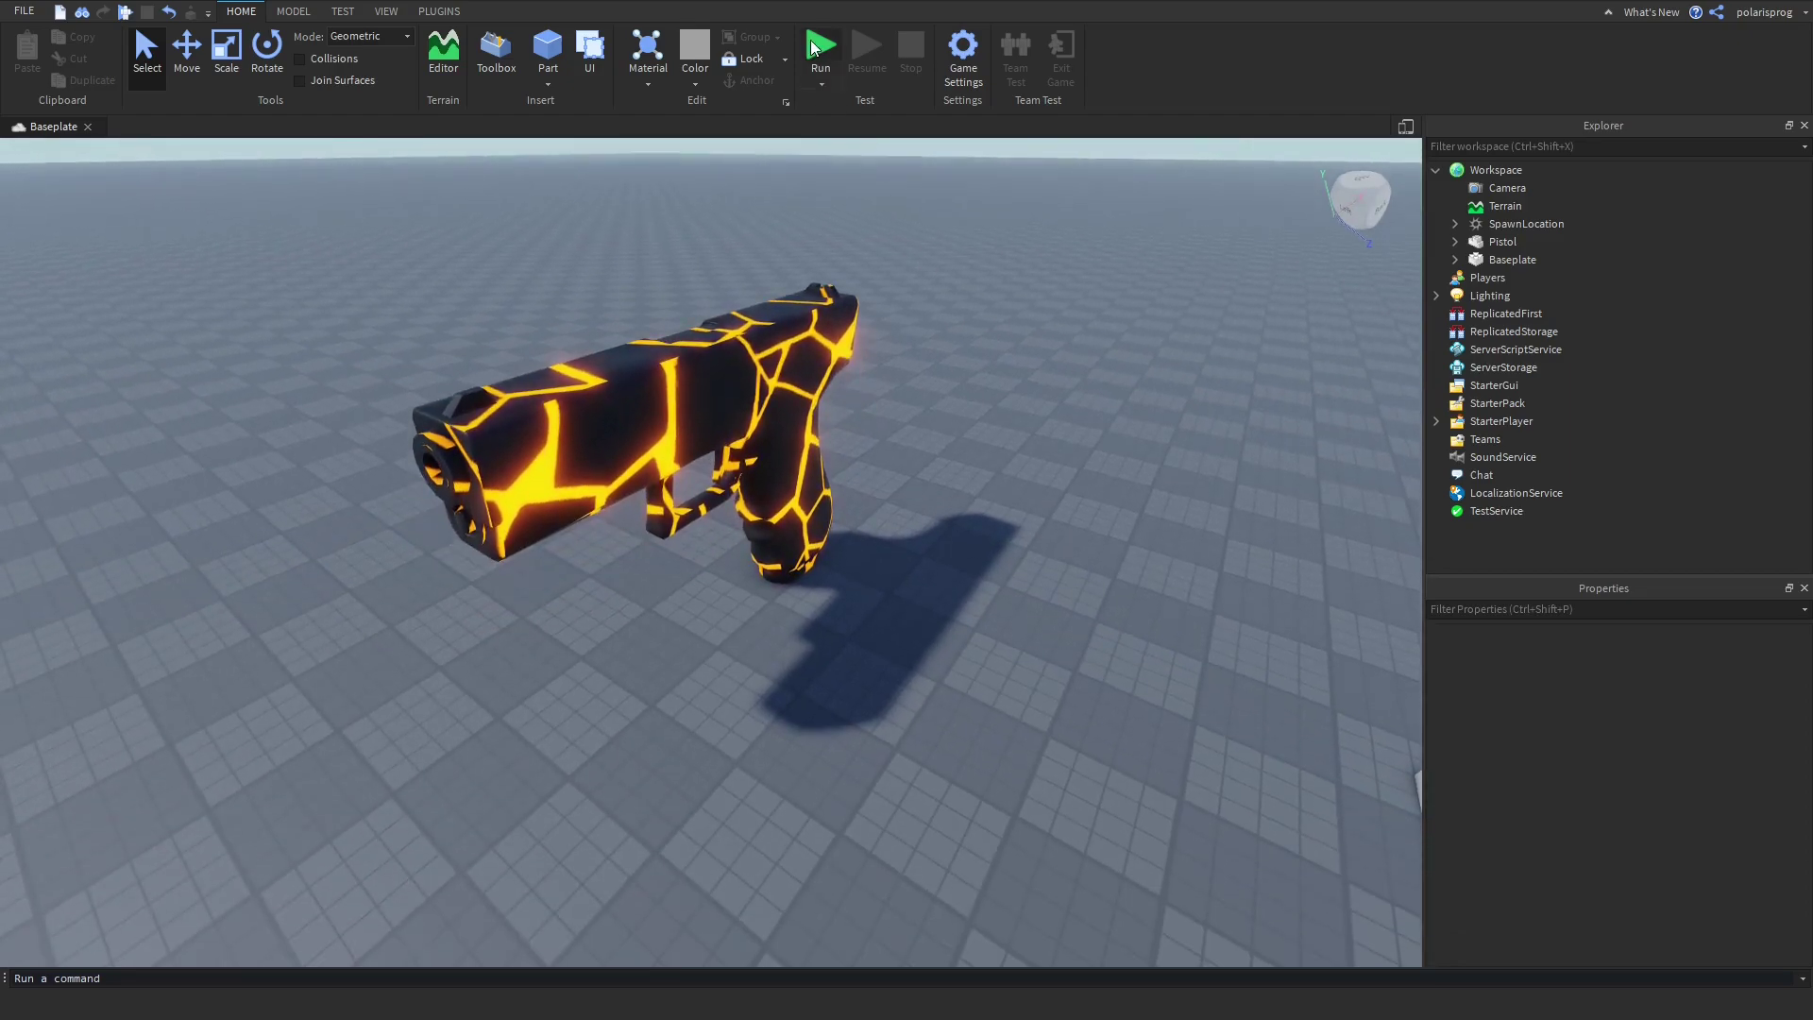
left_click(814, 47)
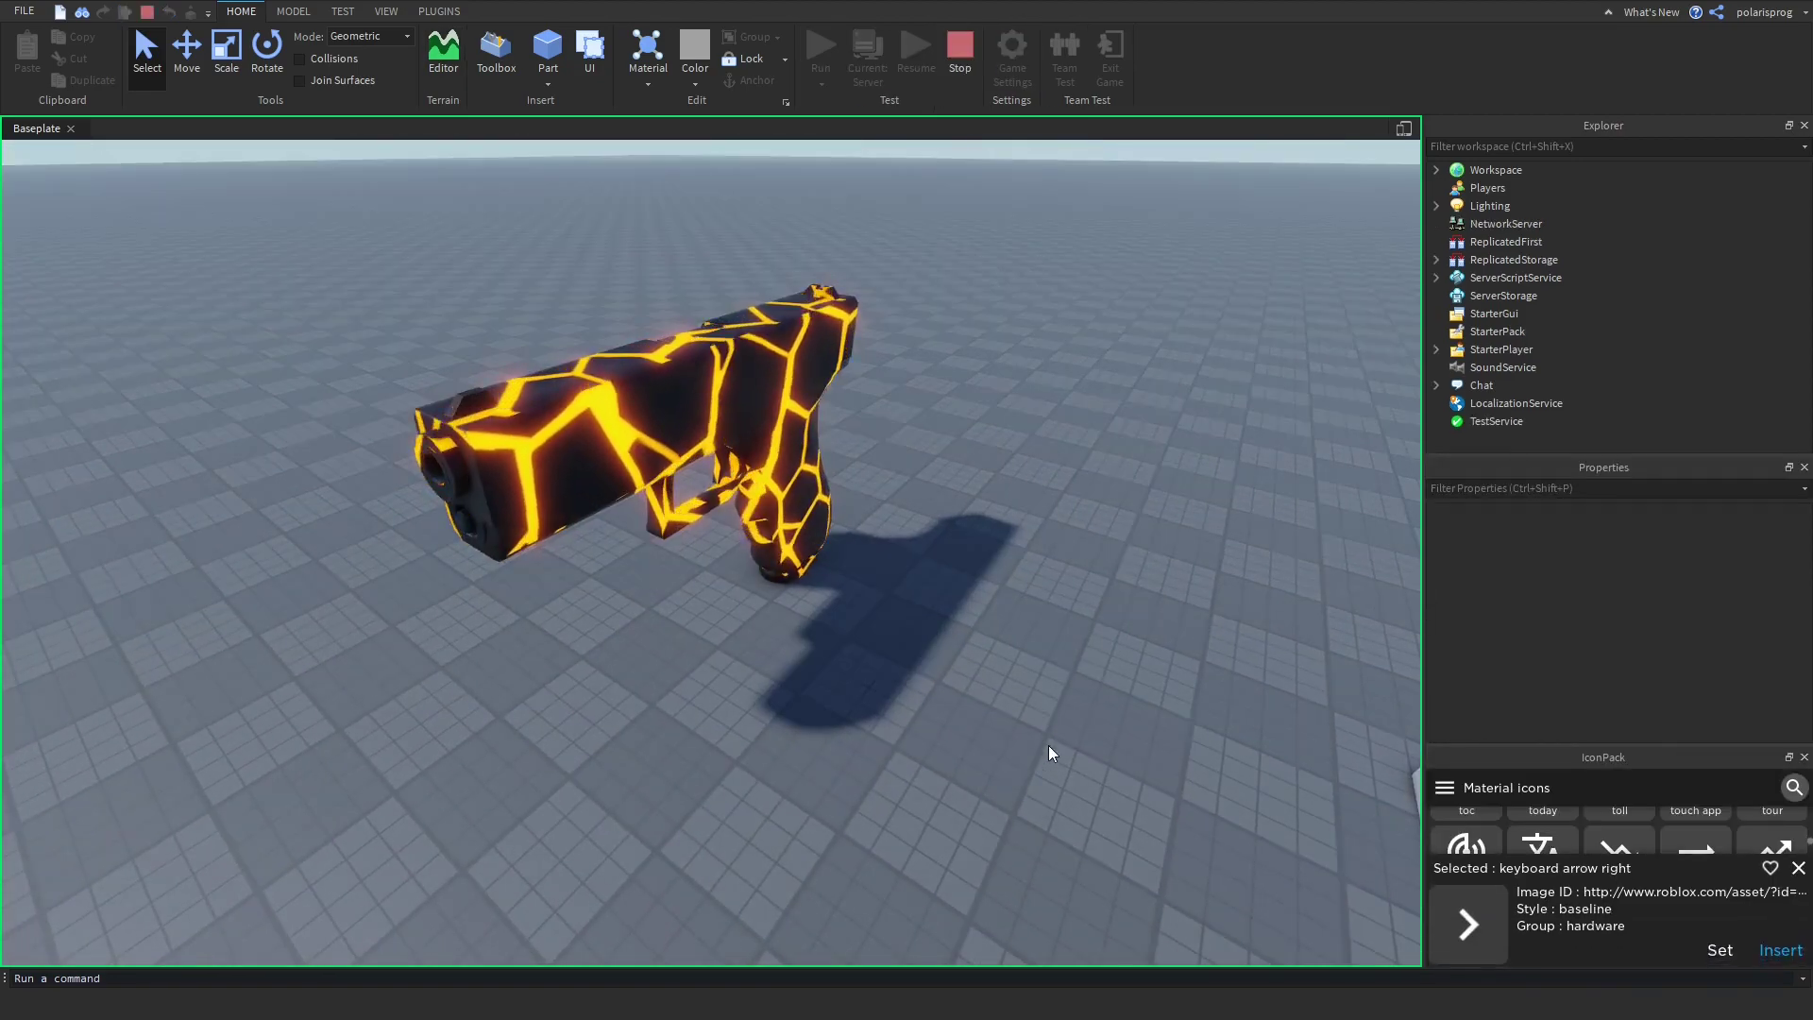
right_click_drag(1049, 745, 1048, 745)
key("w")
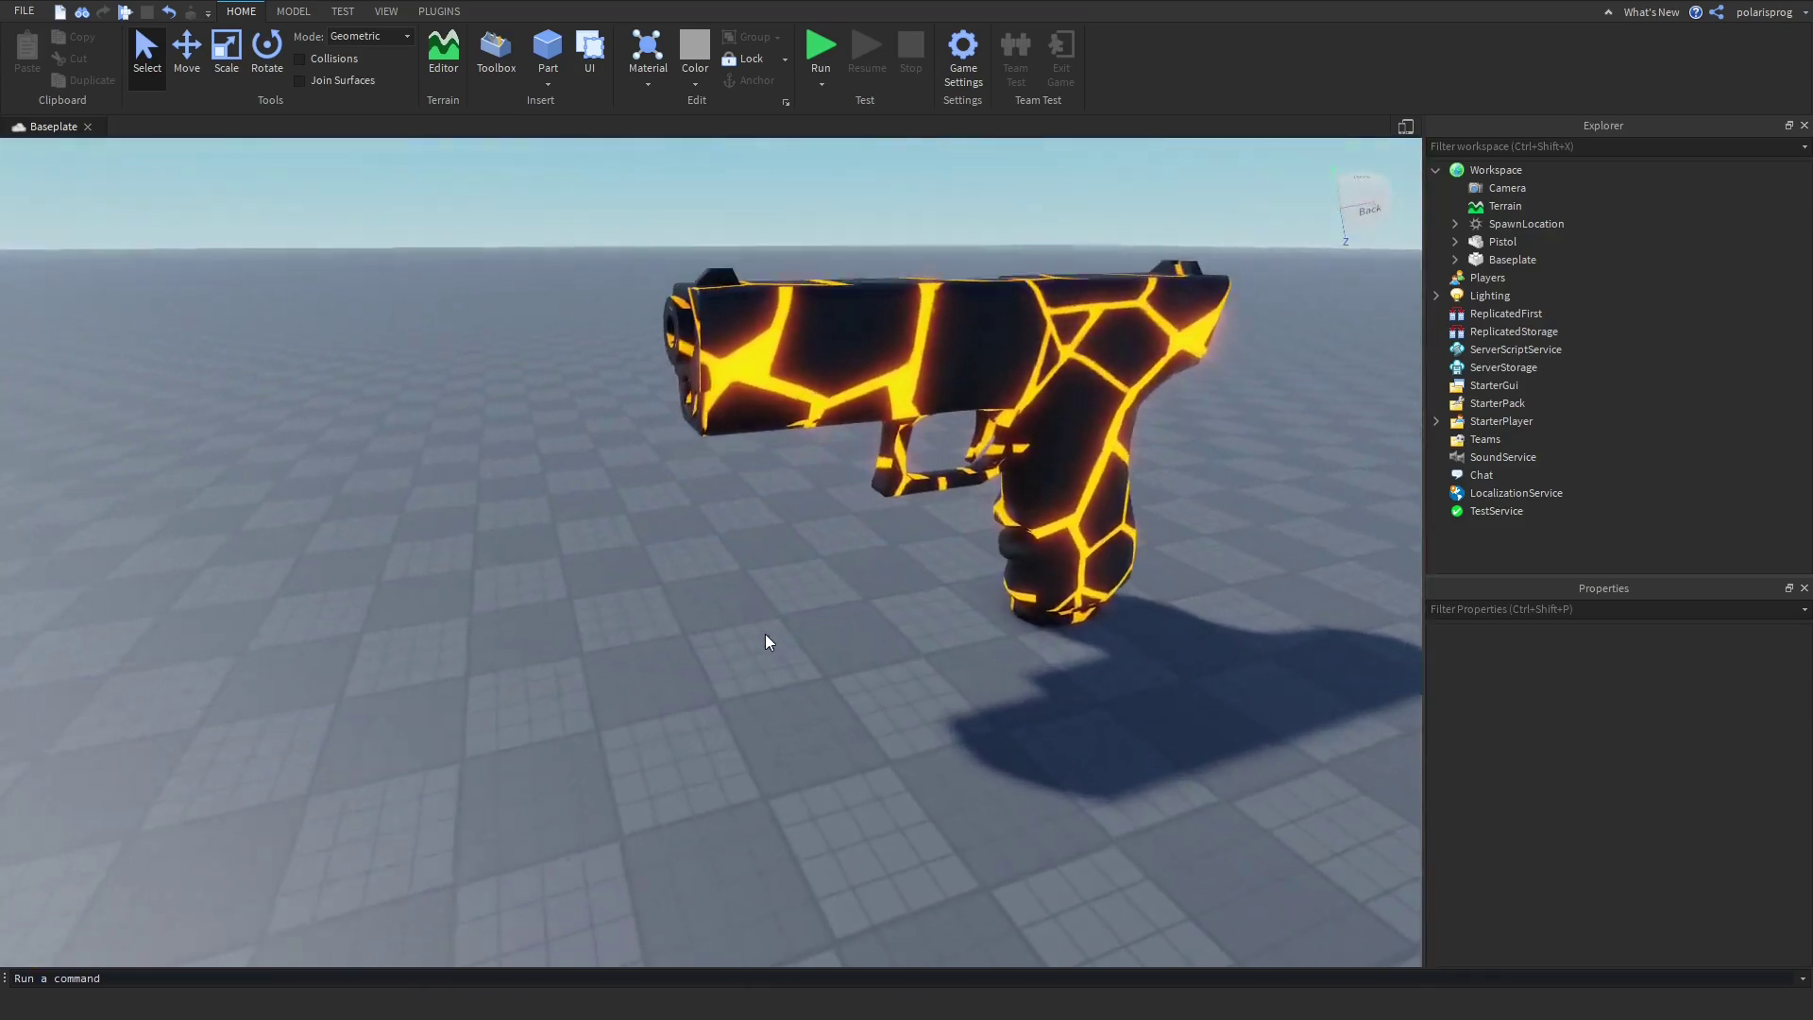
Select the Pistol mesh part and examine its model and surroundings from several angles and distances
left_click(1024, 333)
left_click(1024, 733)
right_click_drag(1026, 733, 1025, 733)
left_click(247, 647)
key("f")
right_click_drag(1099, 568, 1100, 569)
left_click(1099, 569)
left_click(1473, 240)
left_click(944, 424)
left_click(665, 535)
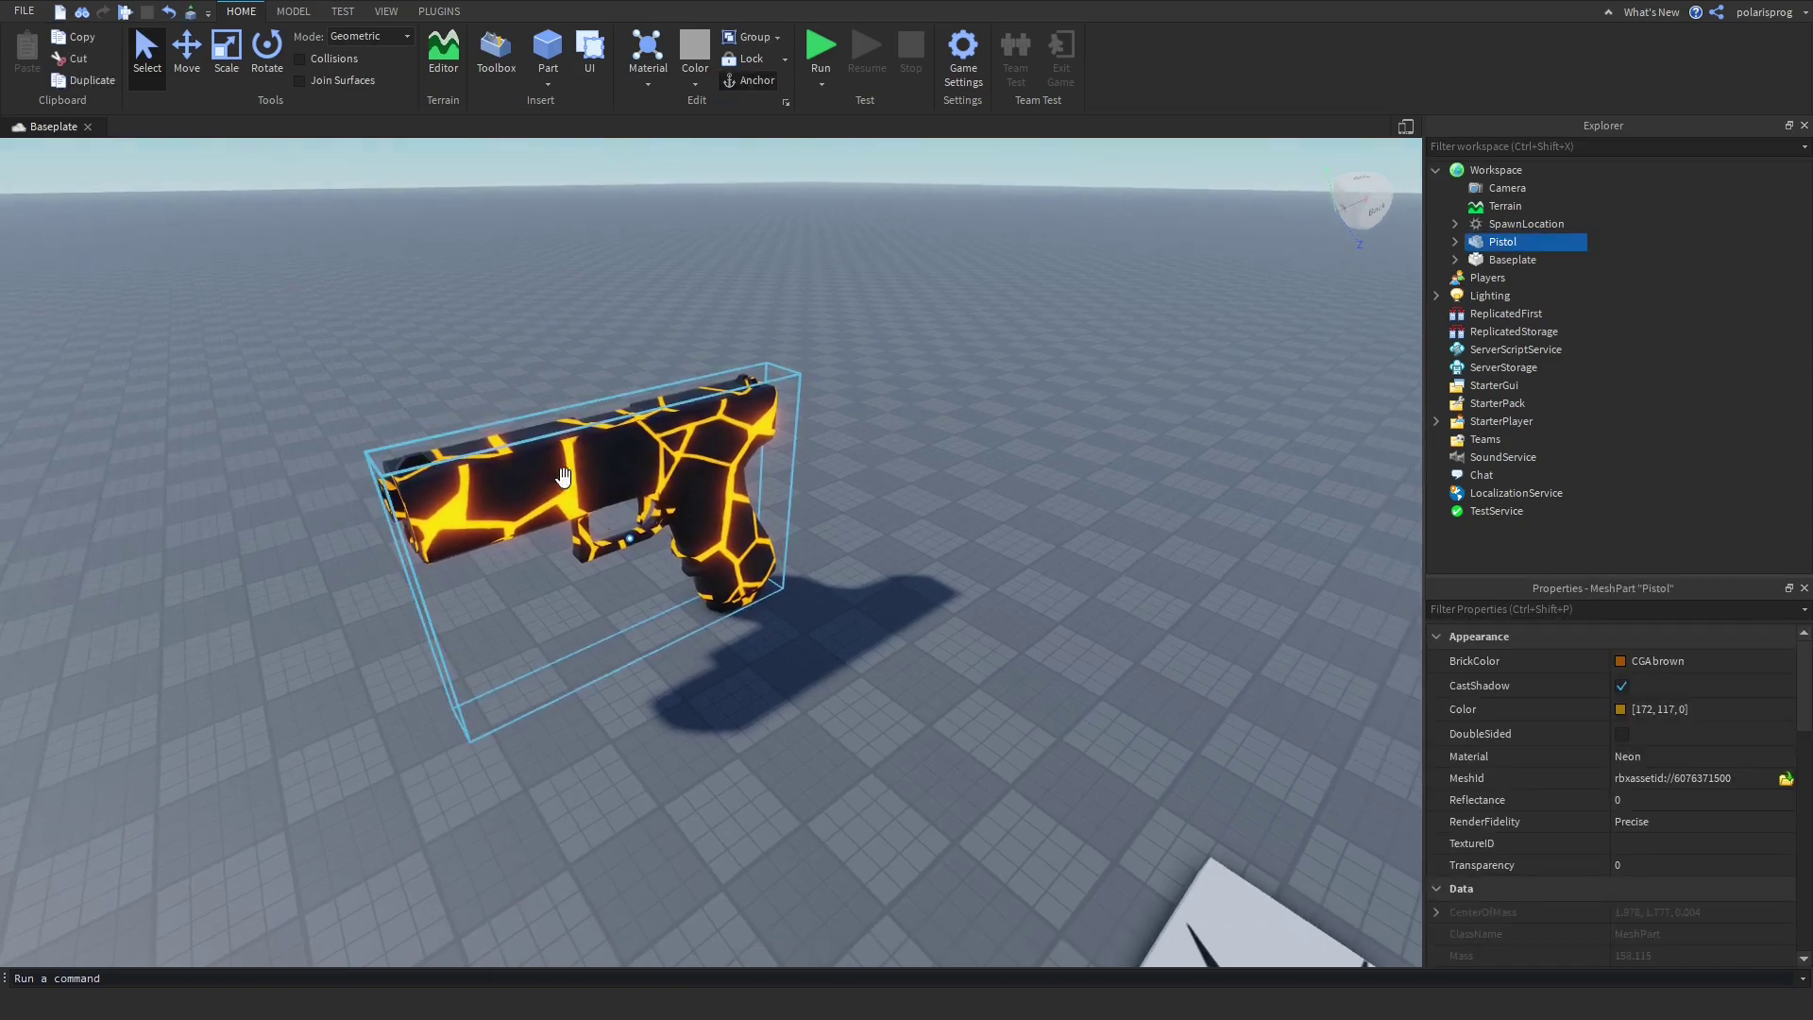
scroll(716, 513, "down", 3)
right_click_drag(667, 274, 557, 584)
key("a")
key("s")
key("d")
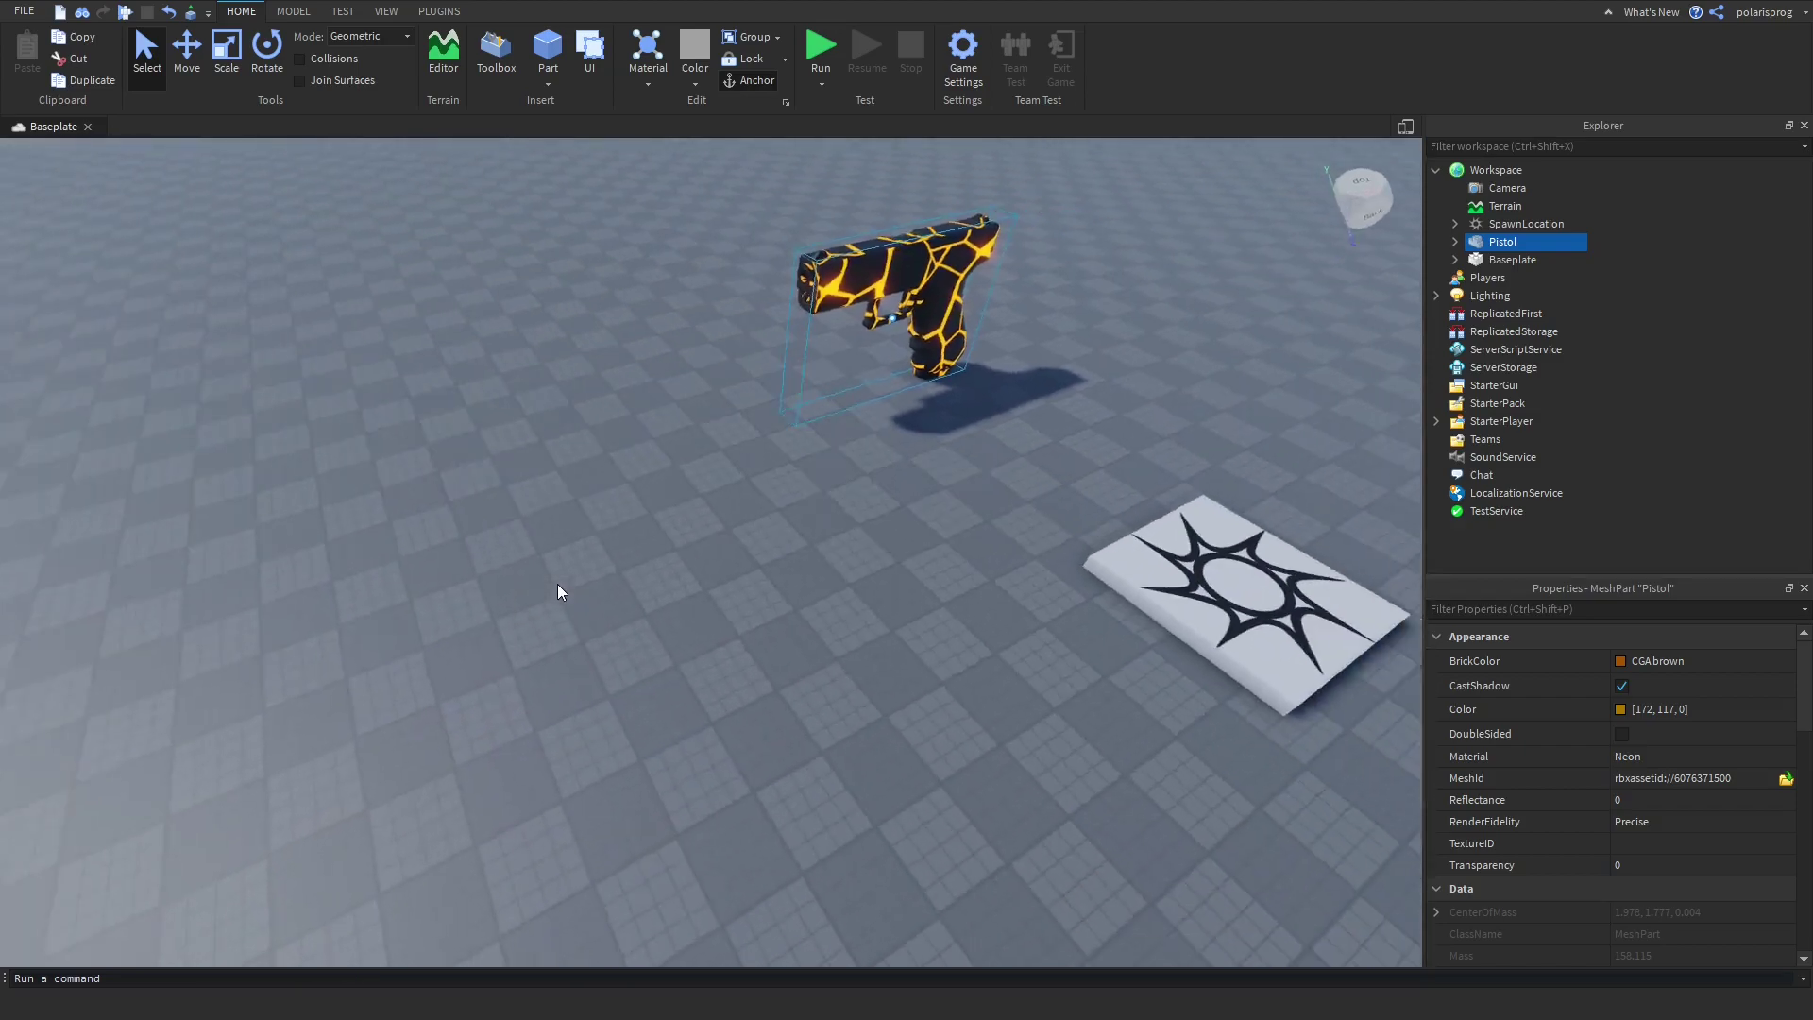
Insert a block part on the baseplate in front of the pistol and frame it in view
left_click(497, 378)
right_click_drag(497, 378, 497, 422)
key("w")
right_click_drag(536, 235, 550, 138)
key("w")
left_click(548, 52)
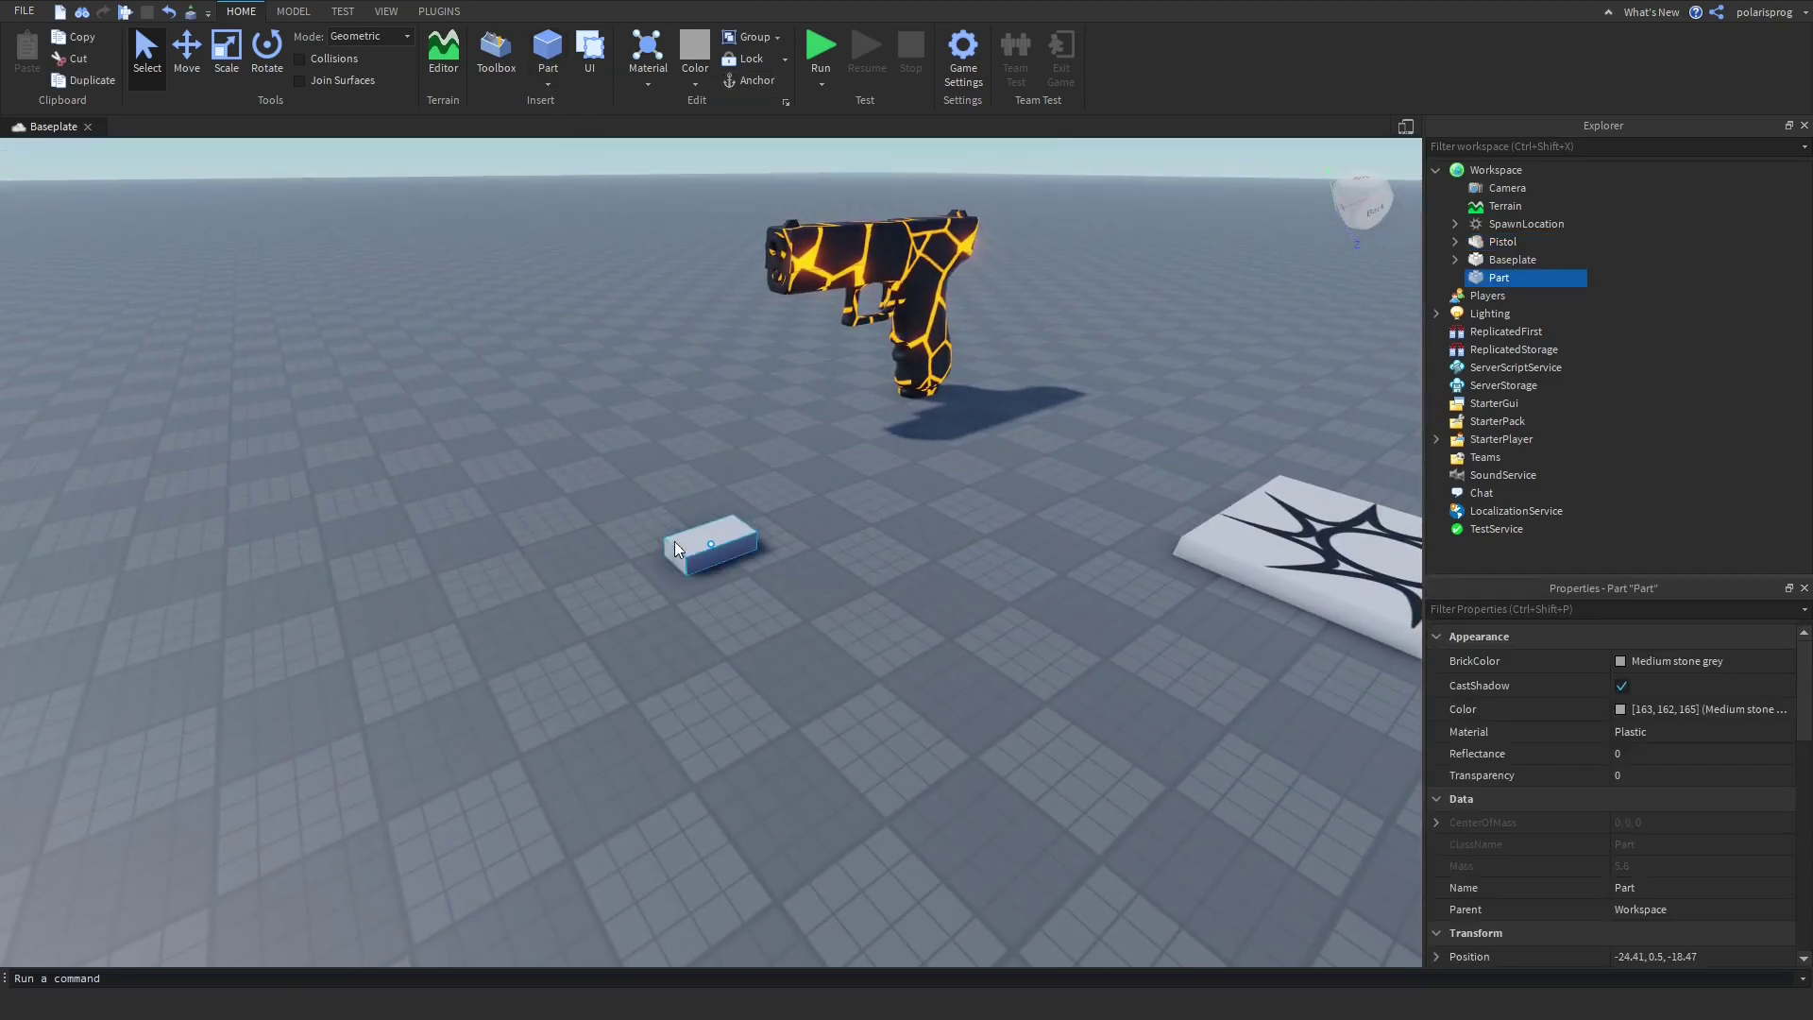
key("f")
left_click(630, 651)
right_click_drag(633, 646, 773, 665)
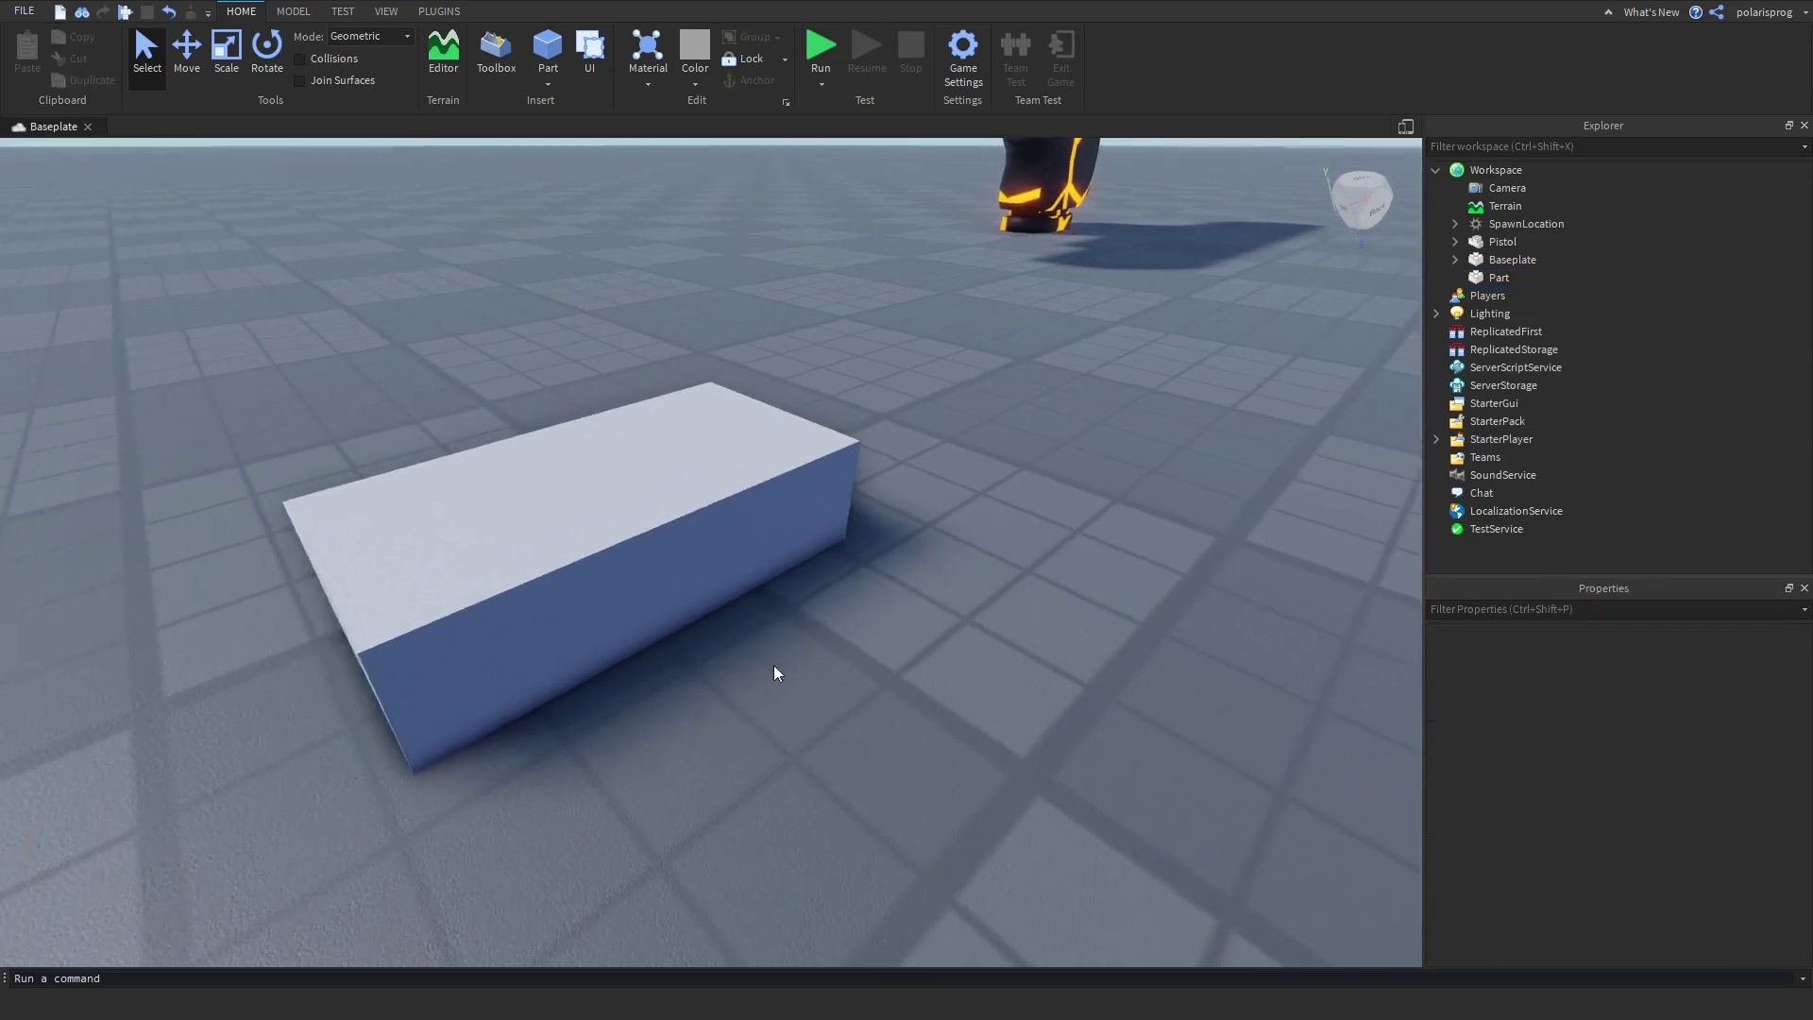
key("s")
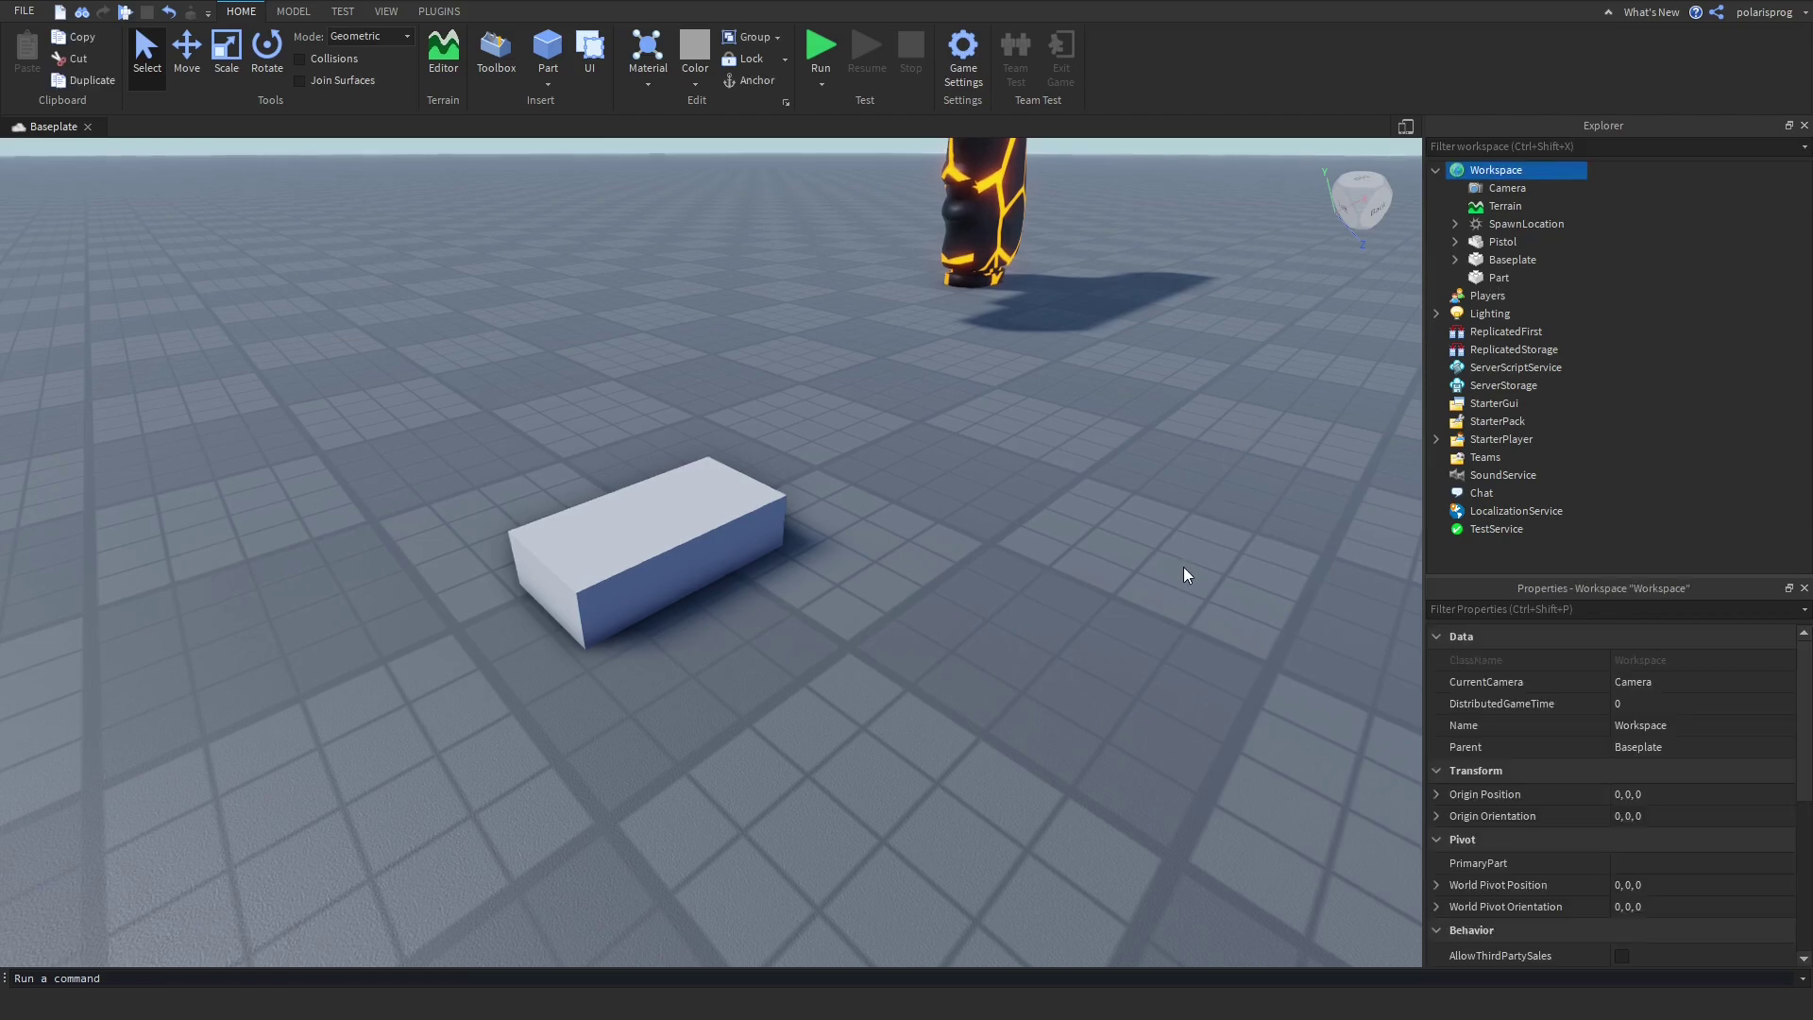
Add a Texture object to the new part
middle_click_drag(1186, 570, 1198, 486)
left_click(586, 469)
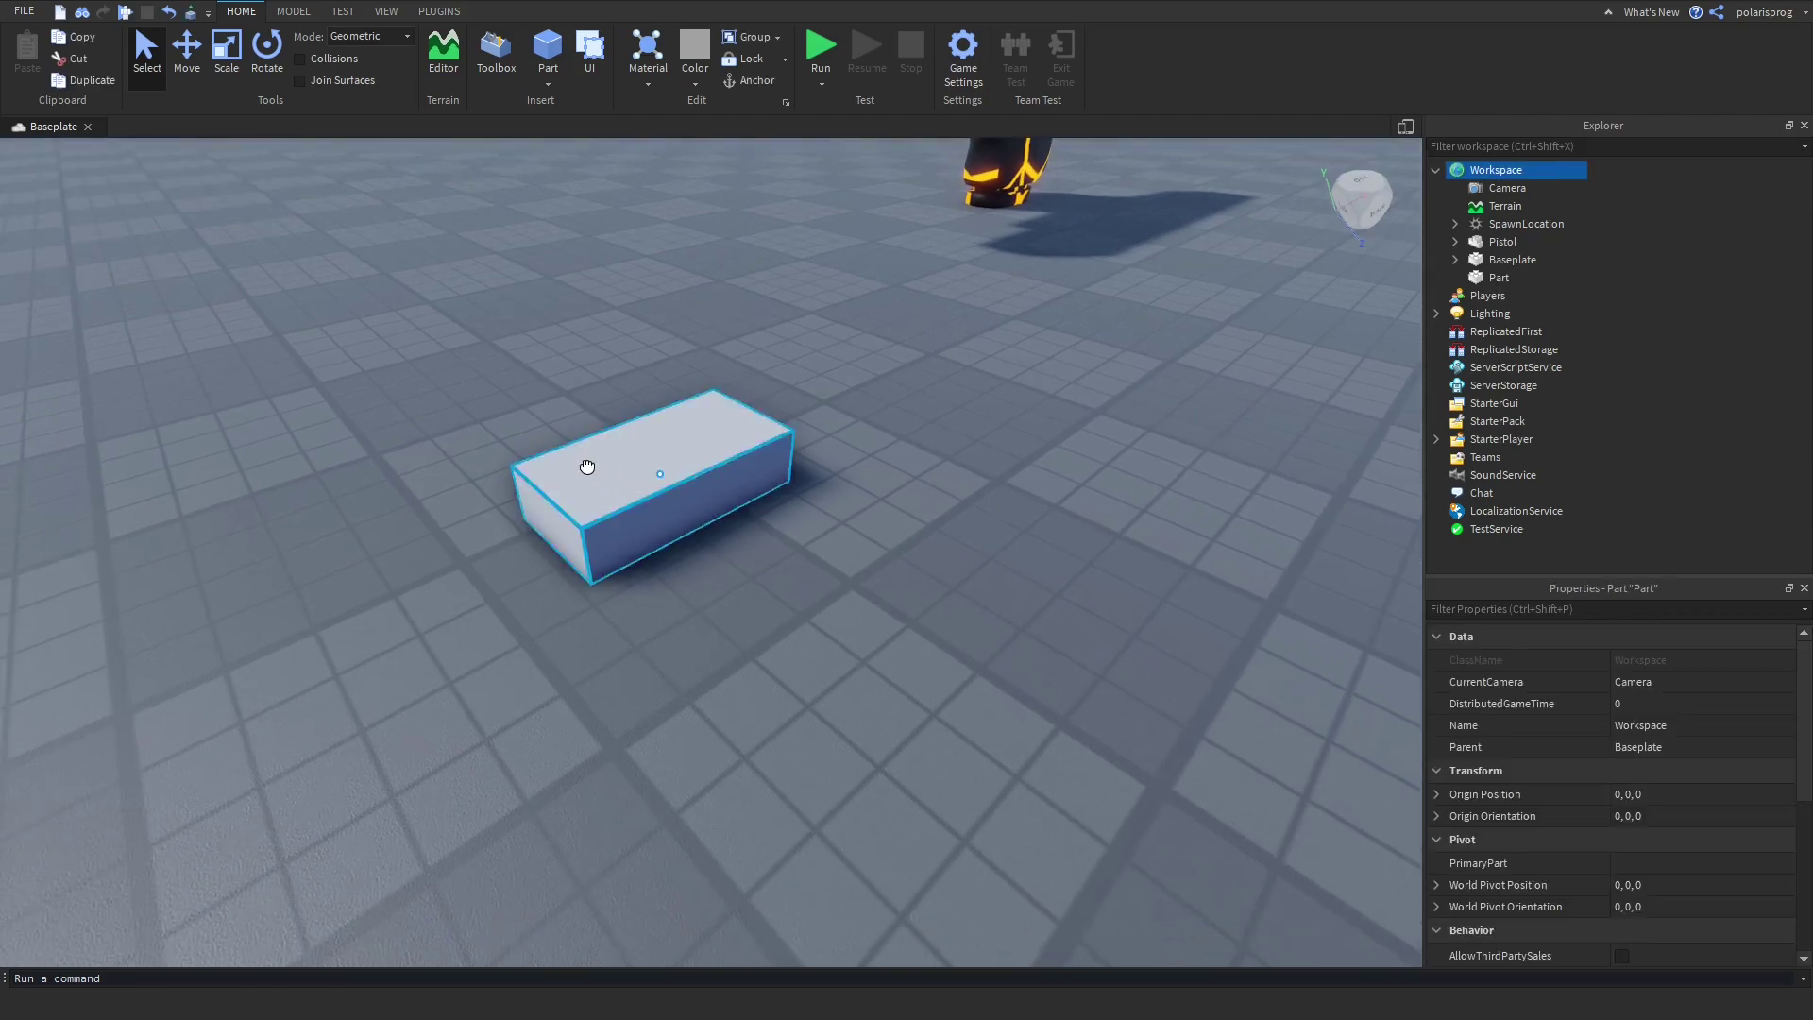
left_click(1523, 276)
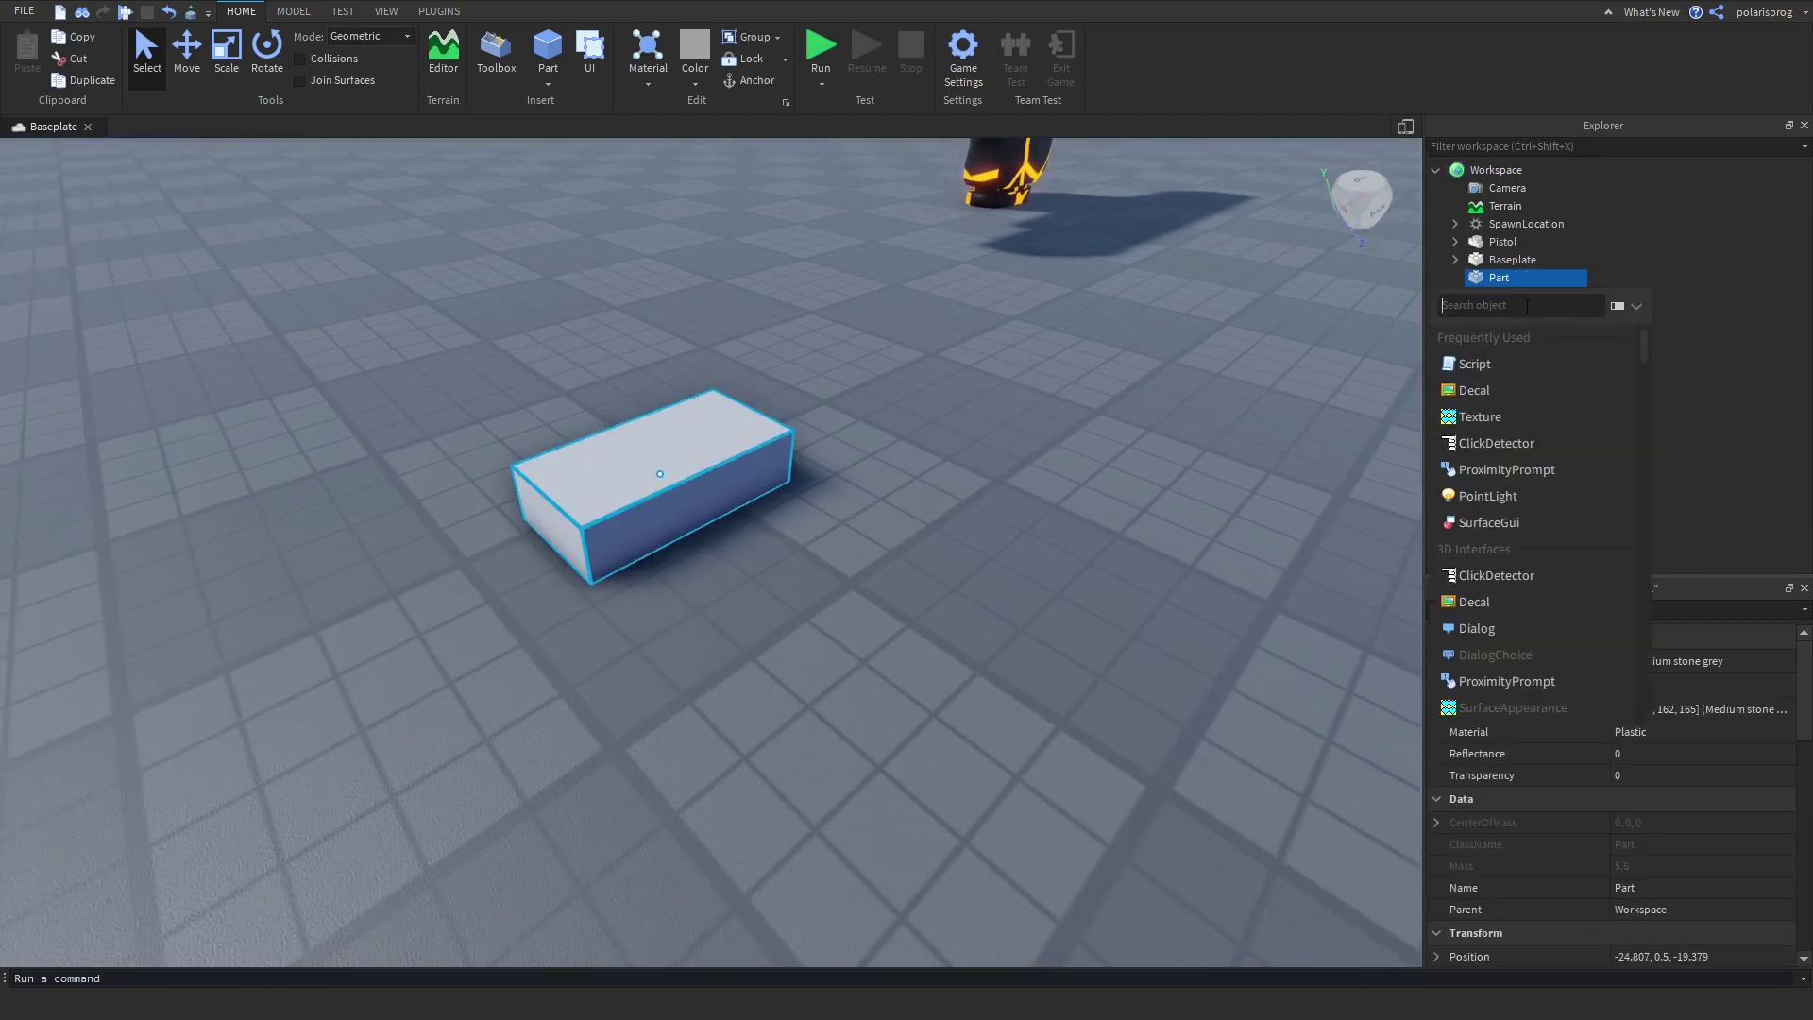
left_click(1509, 417)
key("a")
right_click_drag(806, 469, 806, 469)
scroll(1473, 822, "down", 2)
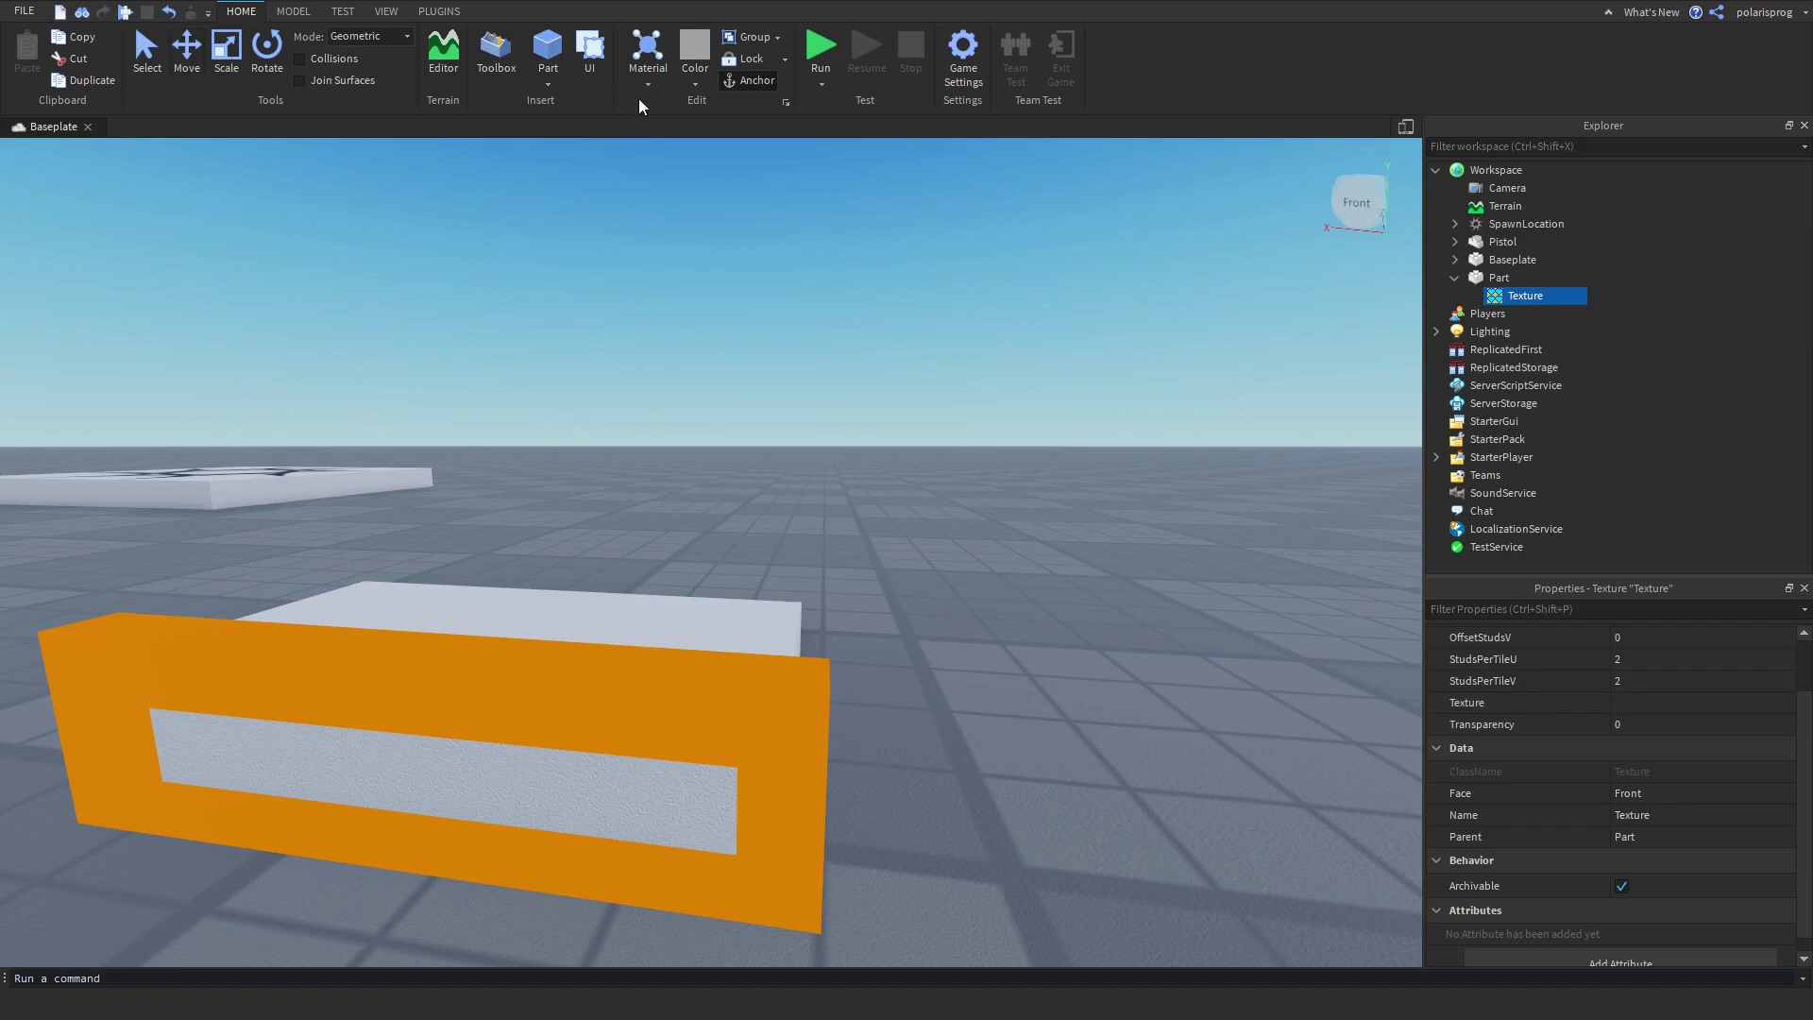
Search the Toolbox images for "lava", browse the results, and close the Toolbox
left_click(496, 52)
left_click(38, 192)
left_click(38, 193)
left_click(38, 193)
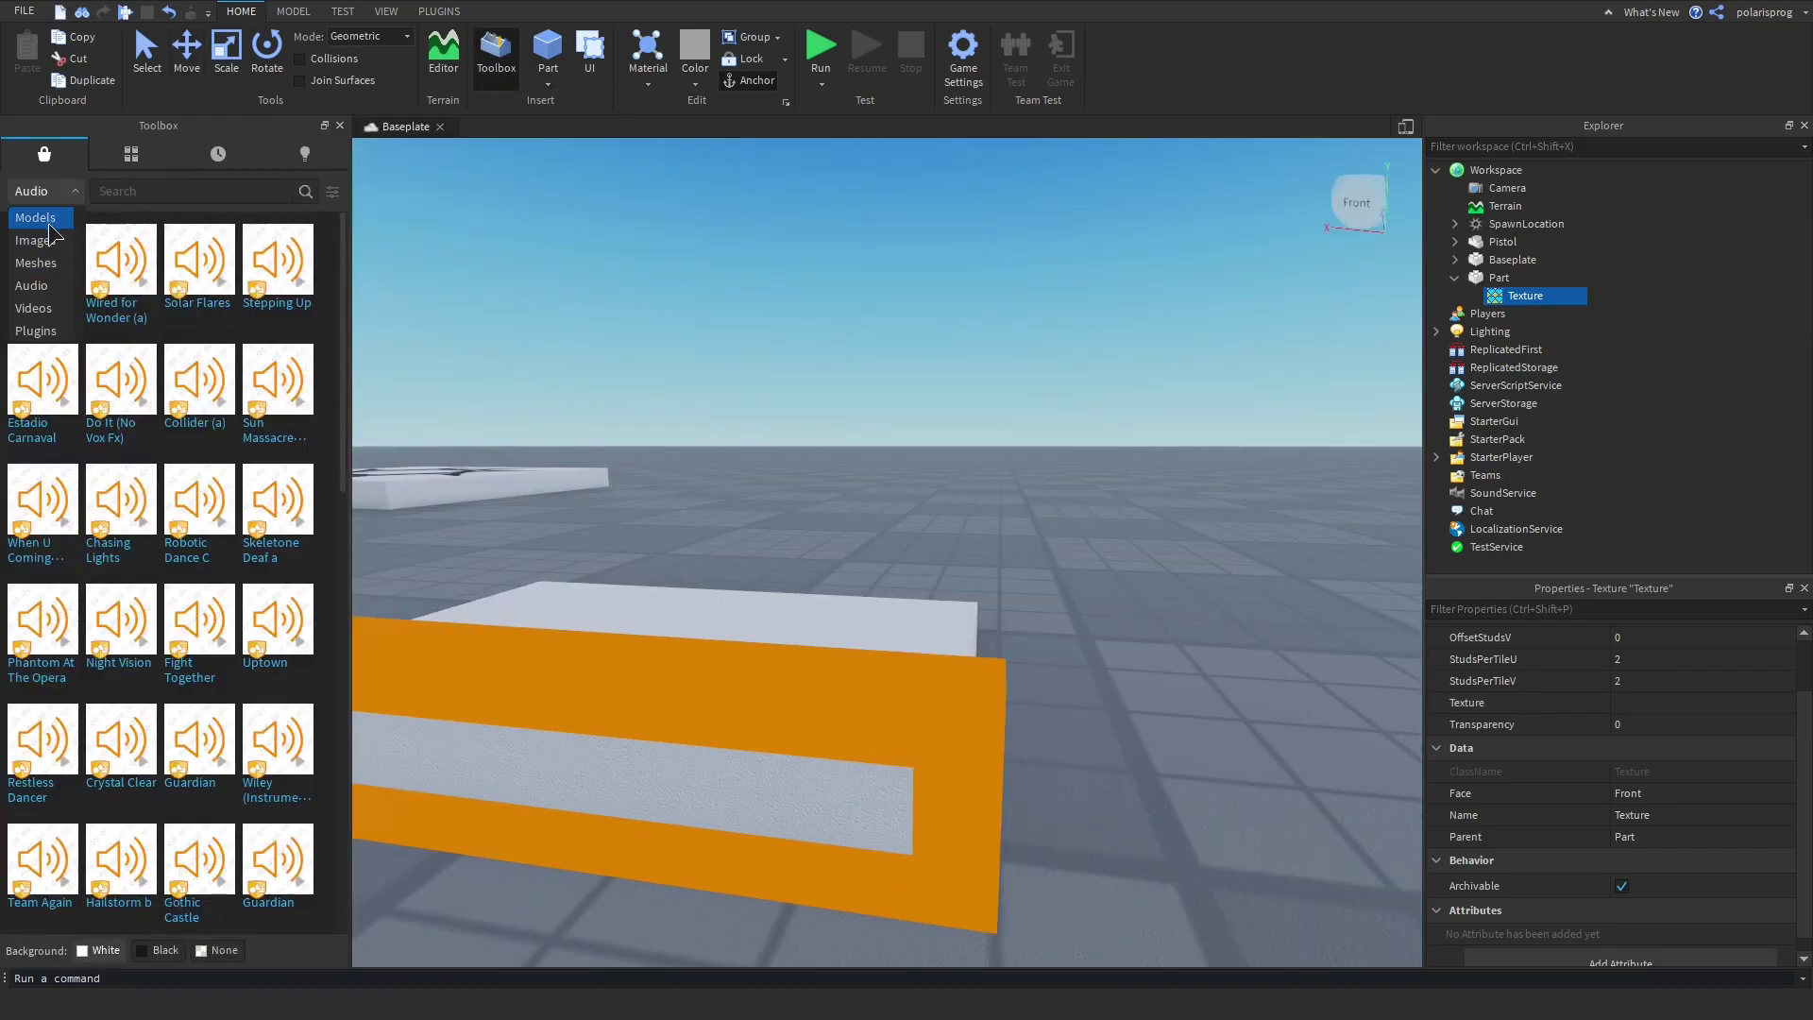
left_click(38, 240)
left_click(138, 190)
type("la")
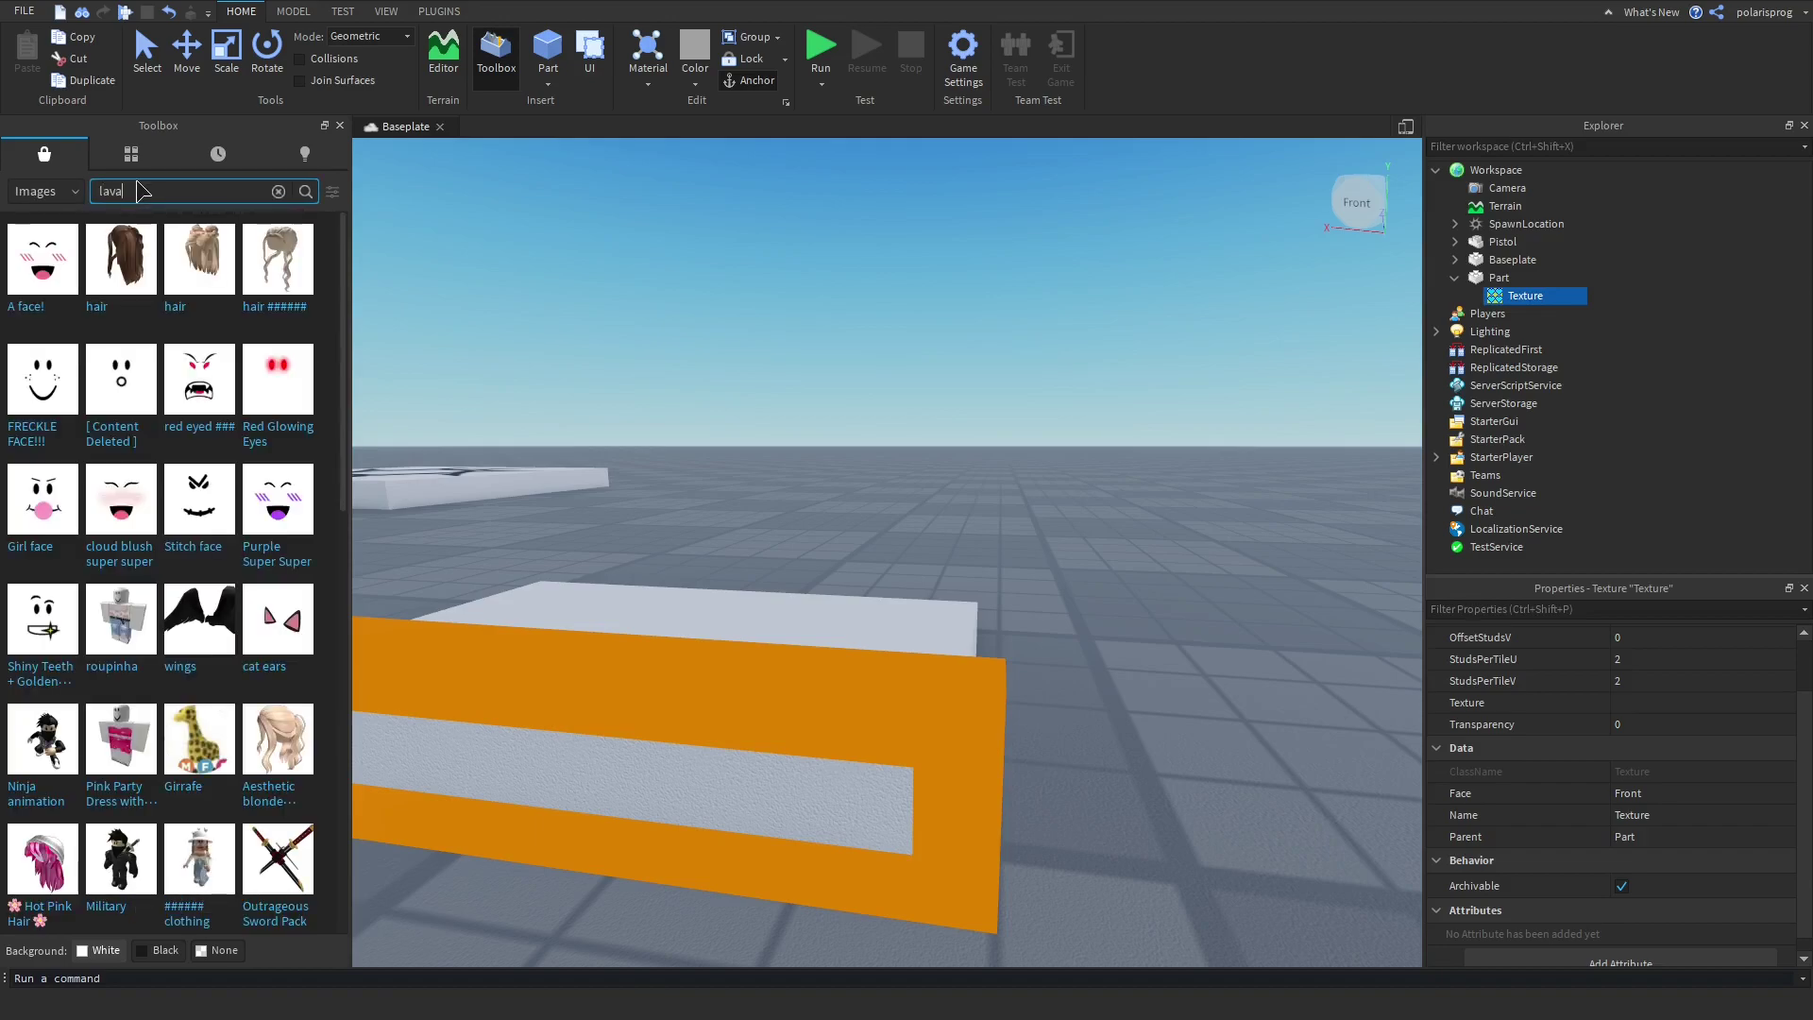
type("va")
key("Return")
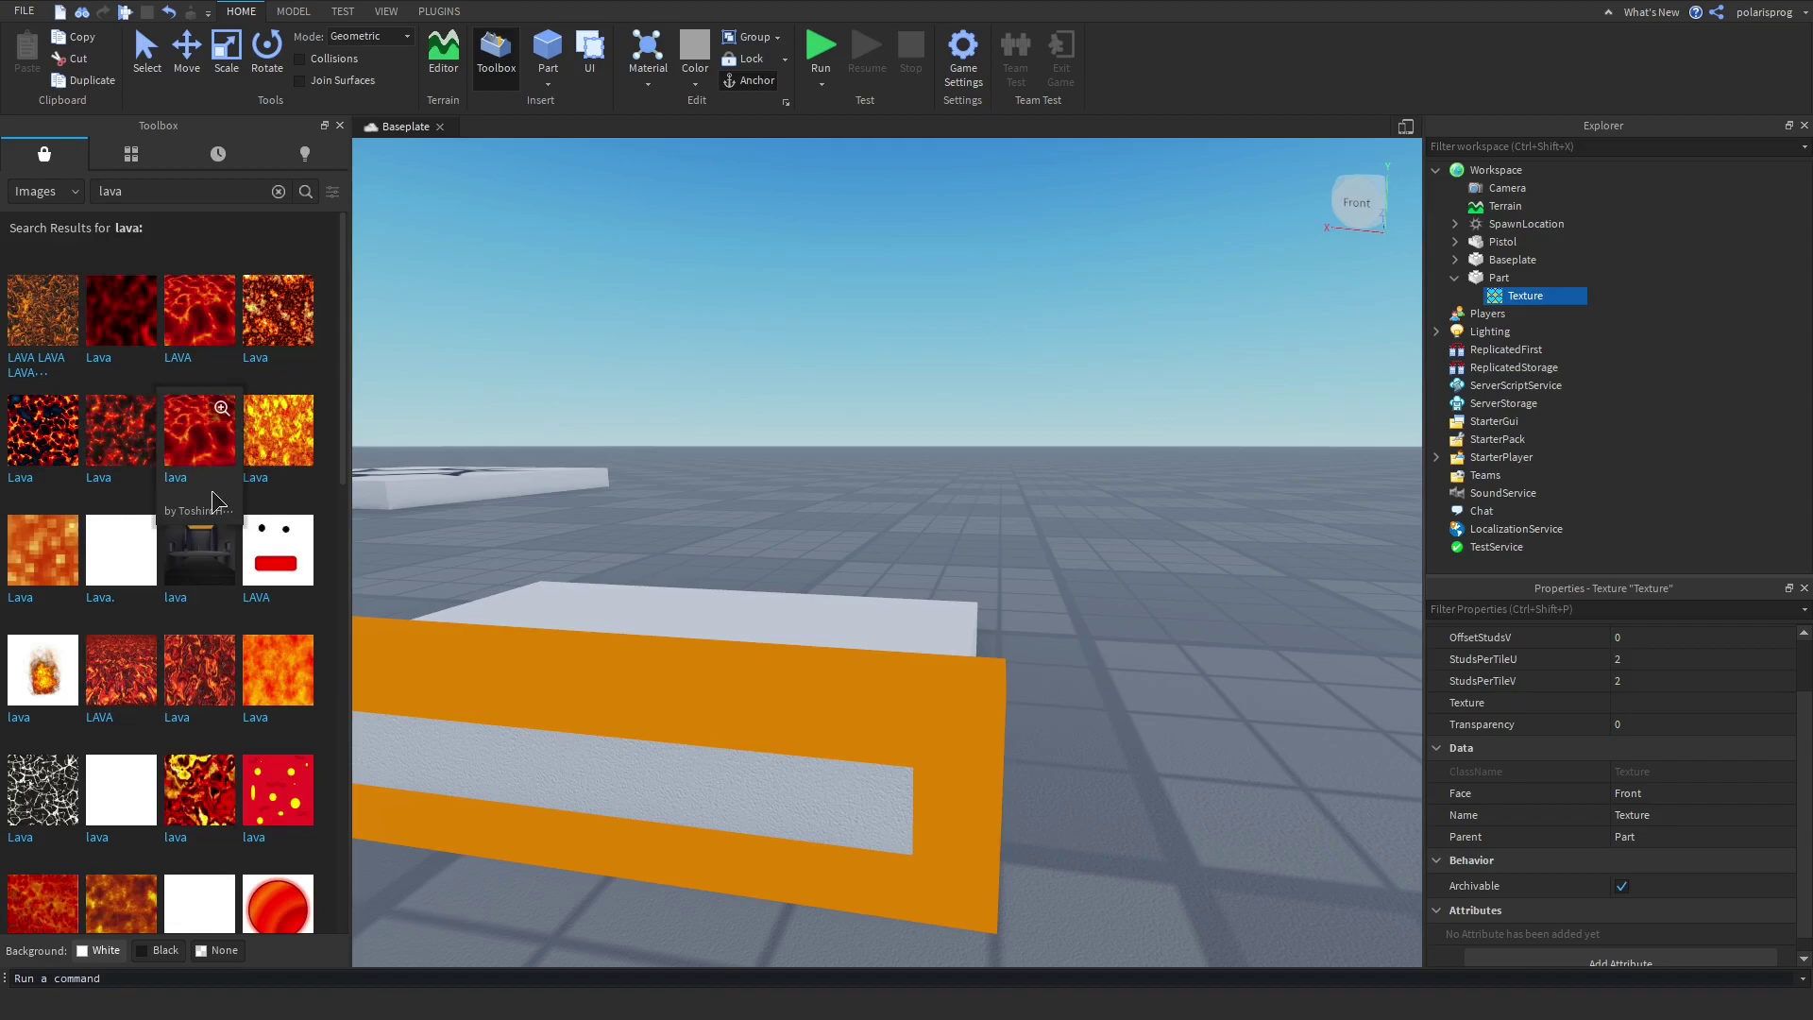
scroll(210, 487, "down", 10)
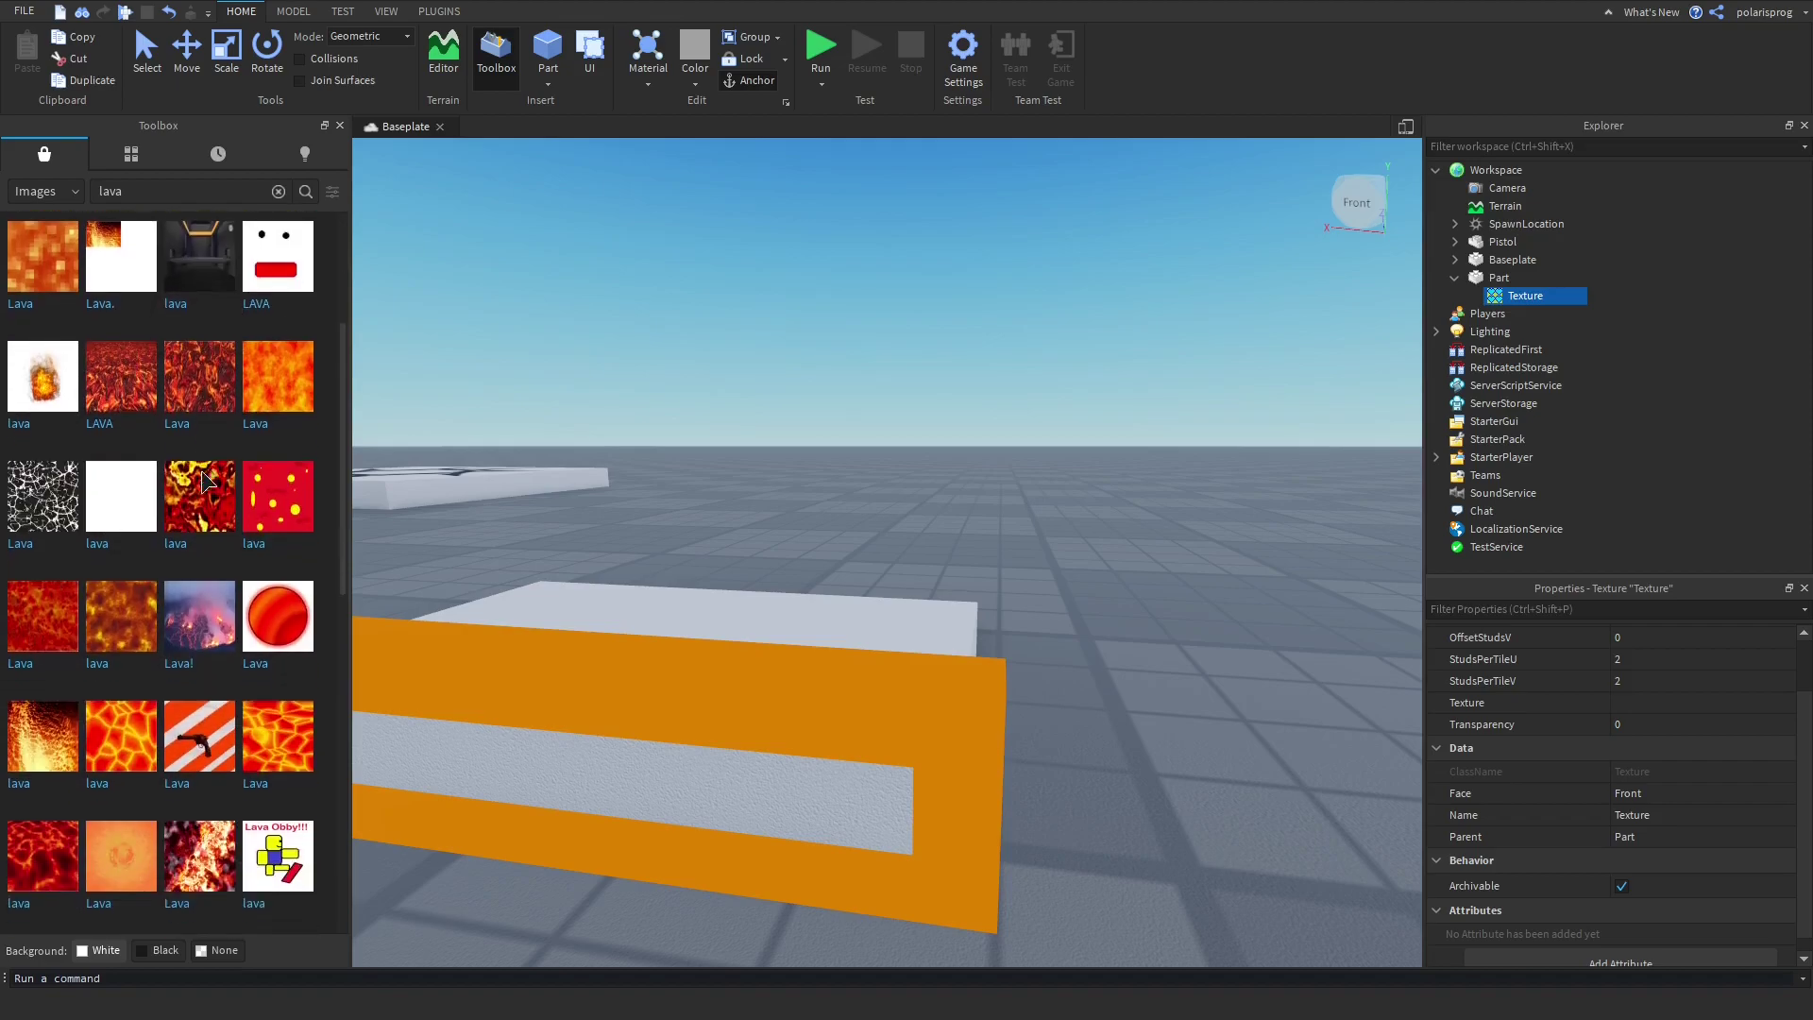
scroll(208, 483, "down", 3)
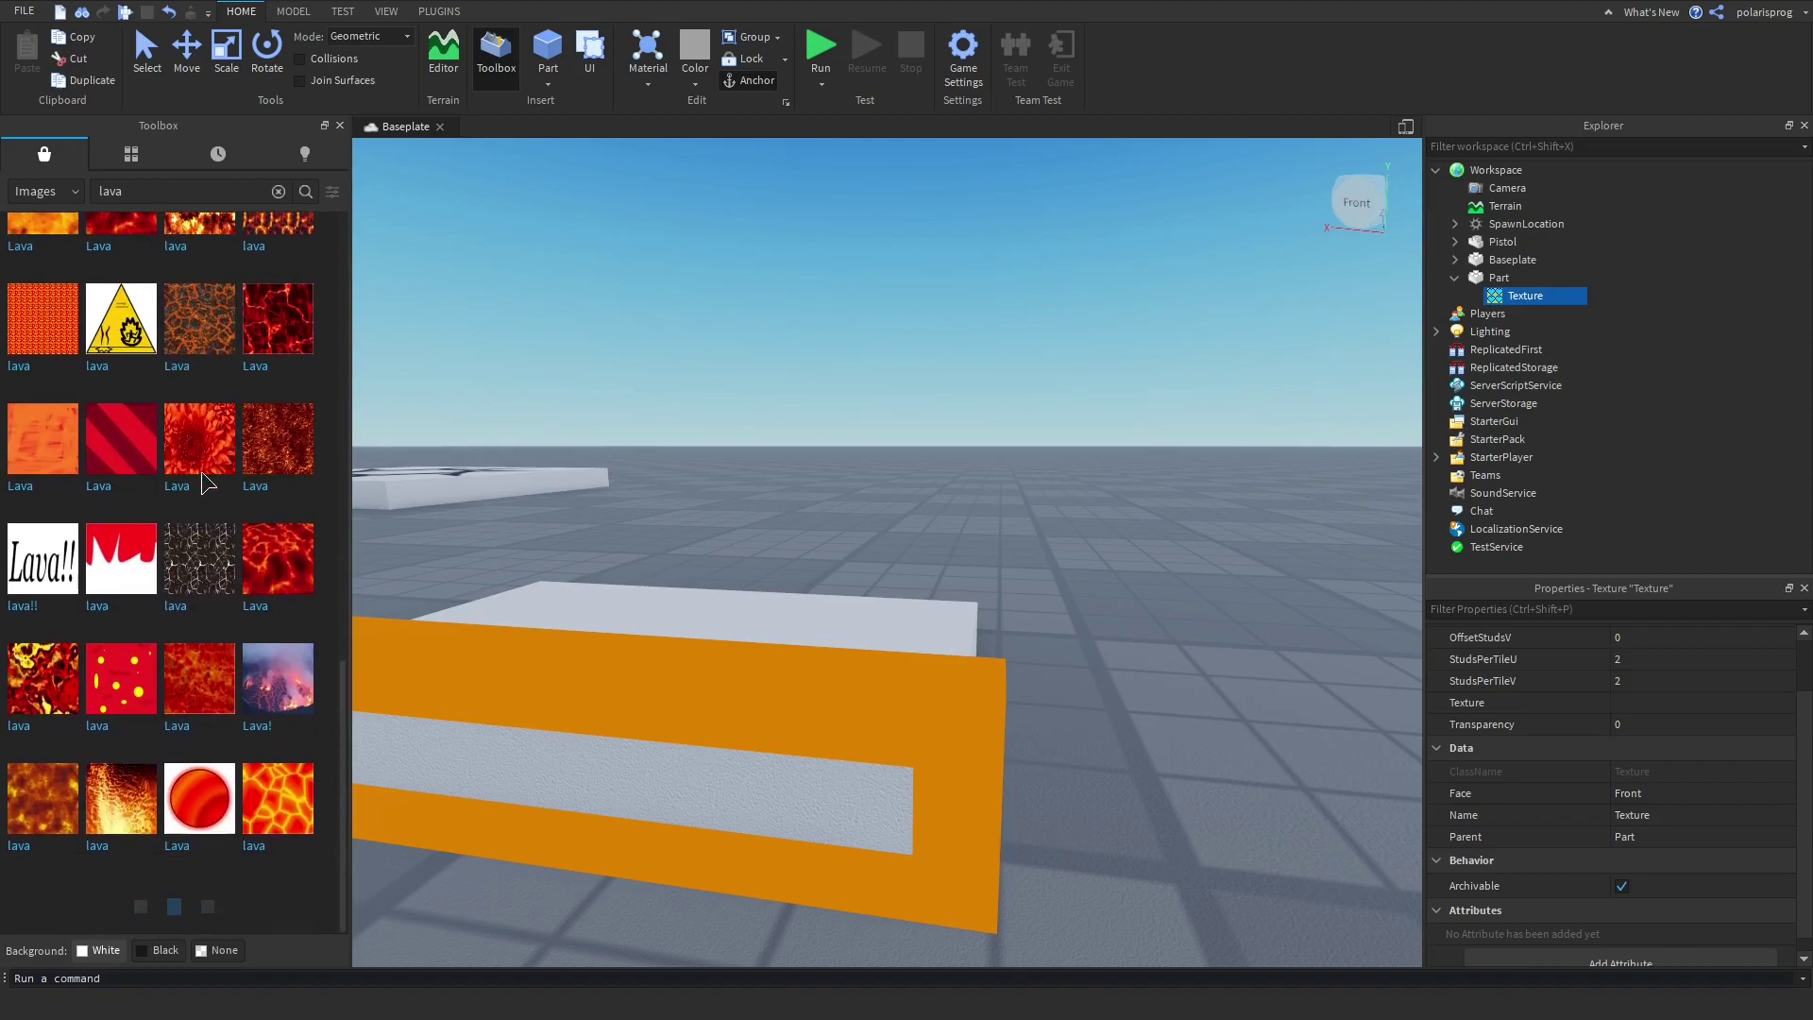
left_click(340, 125)
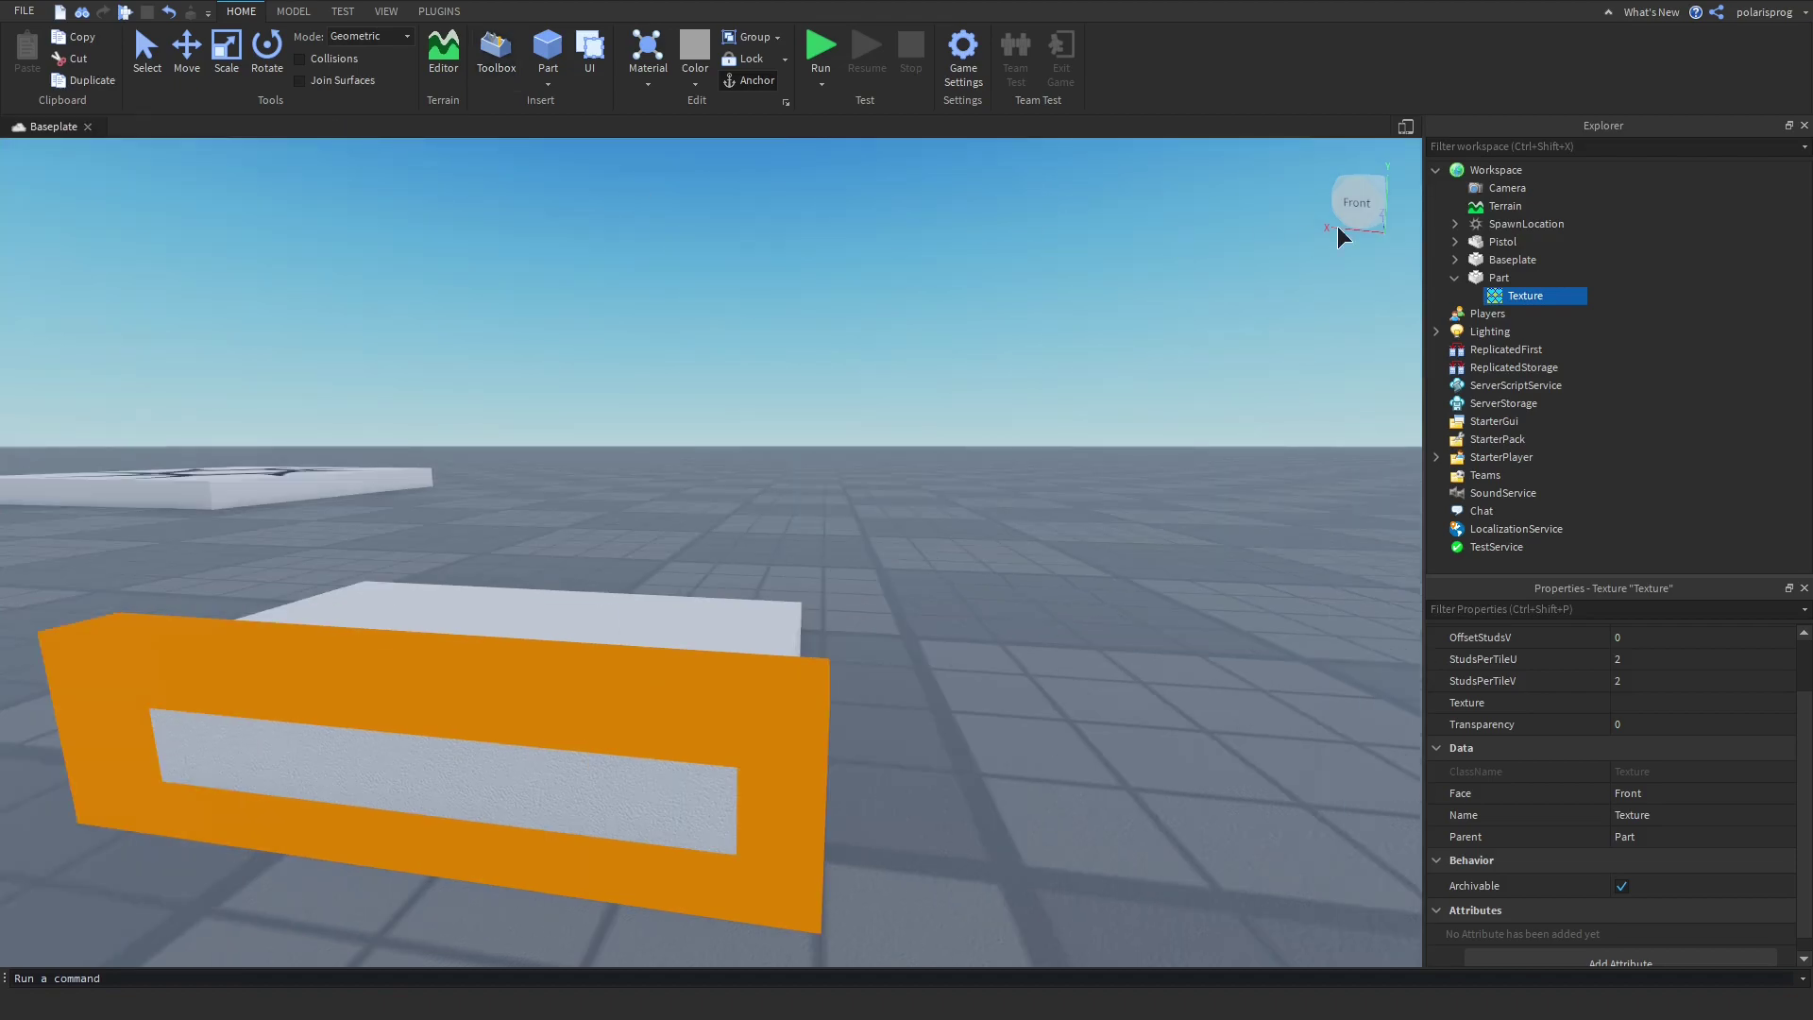
Copy the asset ID rbxassetid://411269072 from the pistol's Texture1 to the part's Texture and set its face to Top
left_click(1454, 242)
left_click(1527, 278)
left_click(1669, 770)
key("ctrl+c")
left_click(1525, 421)
left_click(1704, 773)
key("ctrl+v")
key("Return")
key("a")
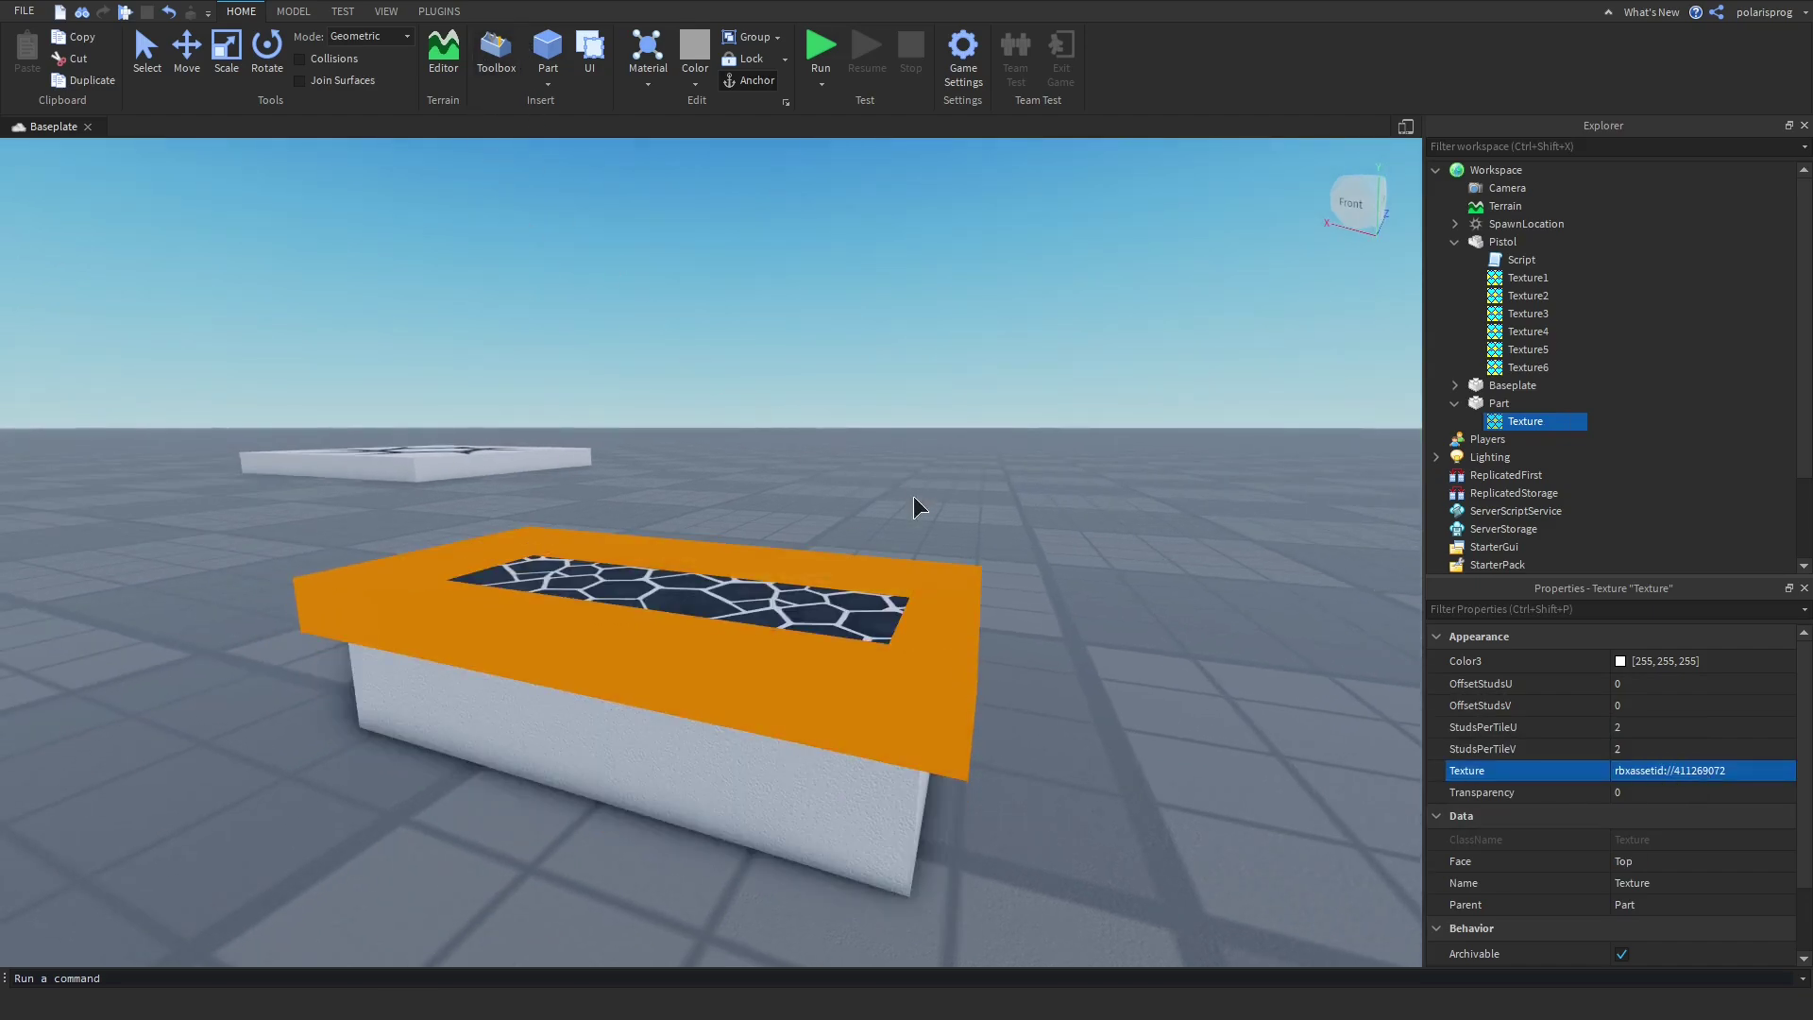
key("ctrl+1")
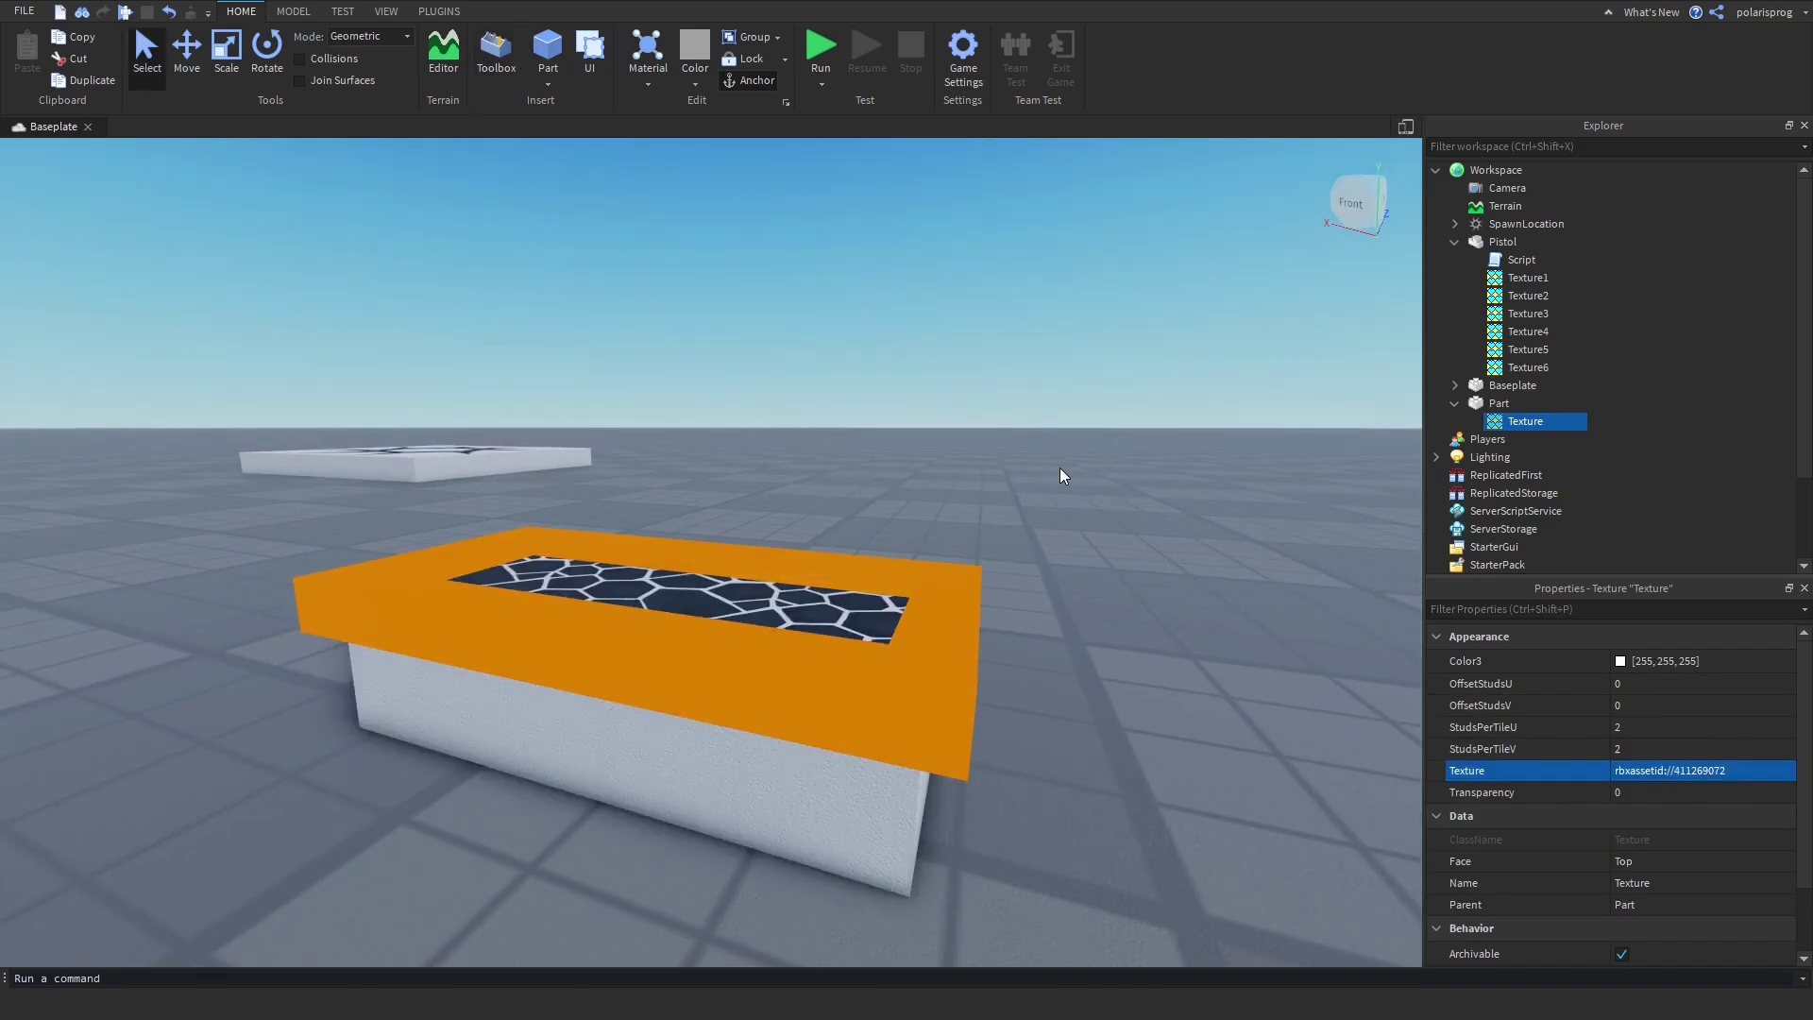
Set the StudsPerTileU of the part's texture to 10
left_click(1487, 401)
left_click(1500, 418)
key("e")
right_click_drag(1199, 558, 1200, 558)
scroll(1330, 435, "up", 3)
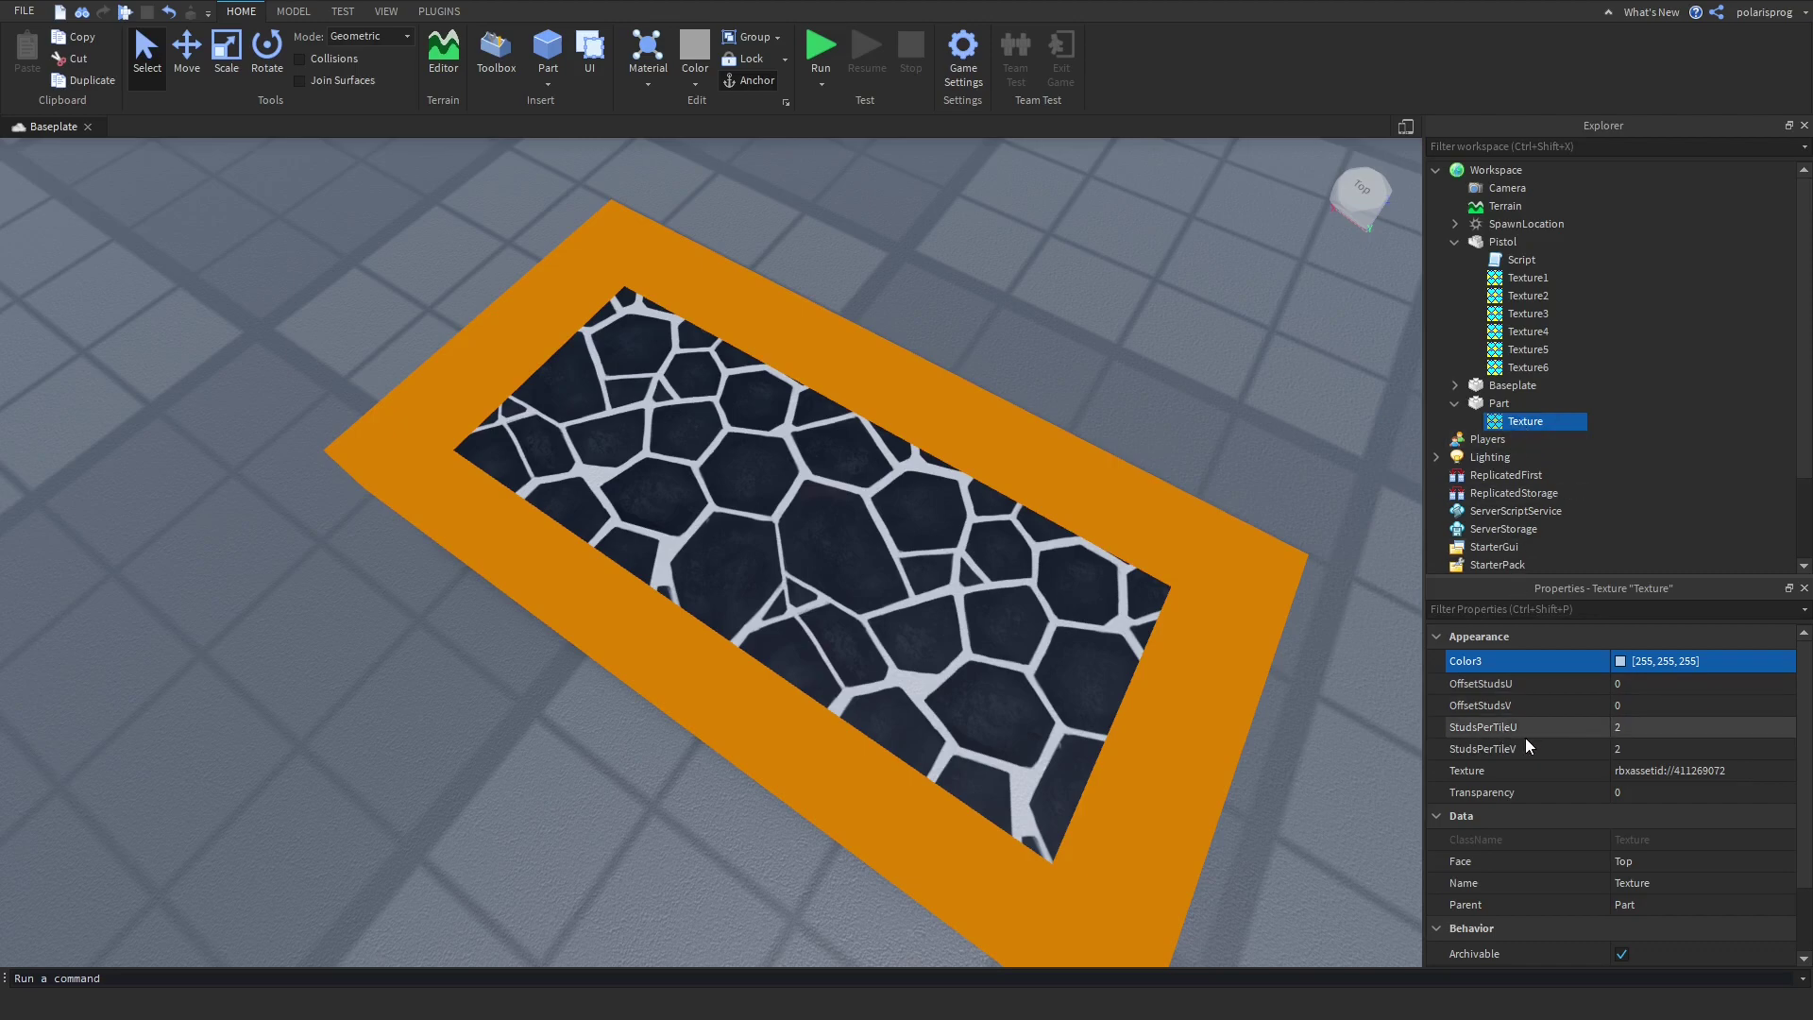
left_click(1641, 733)
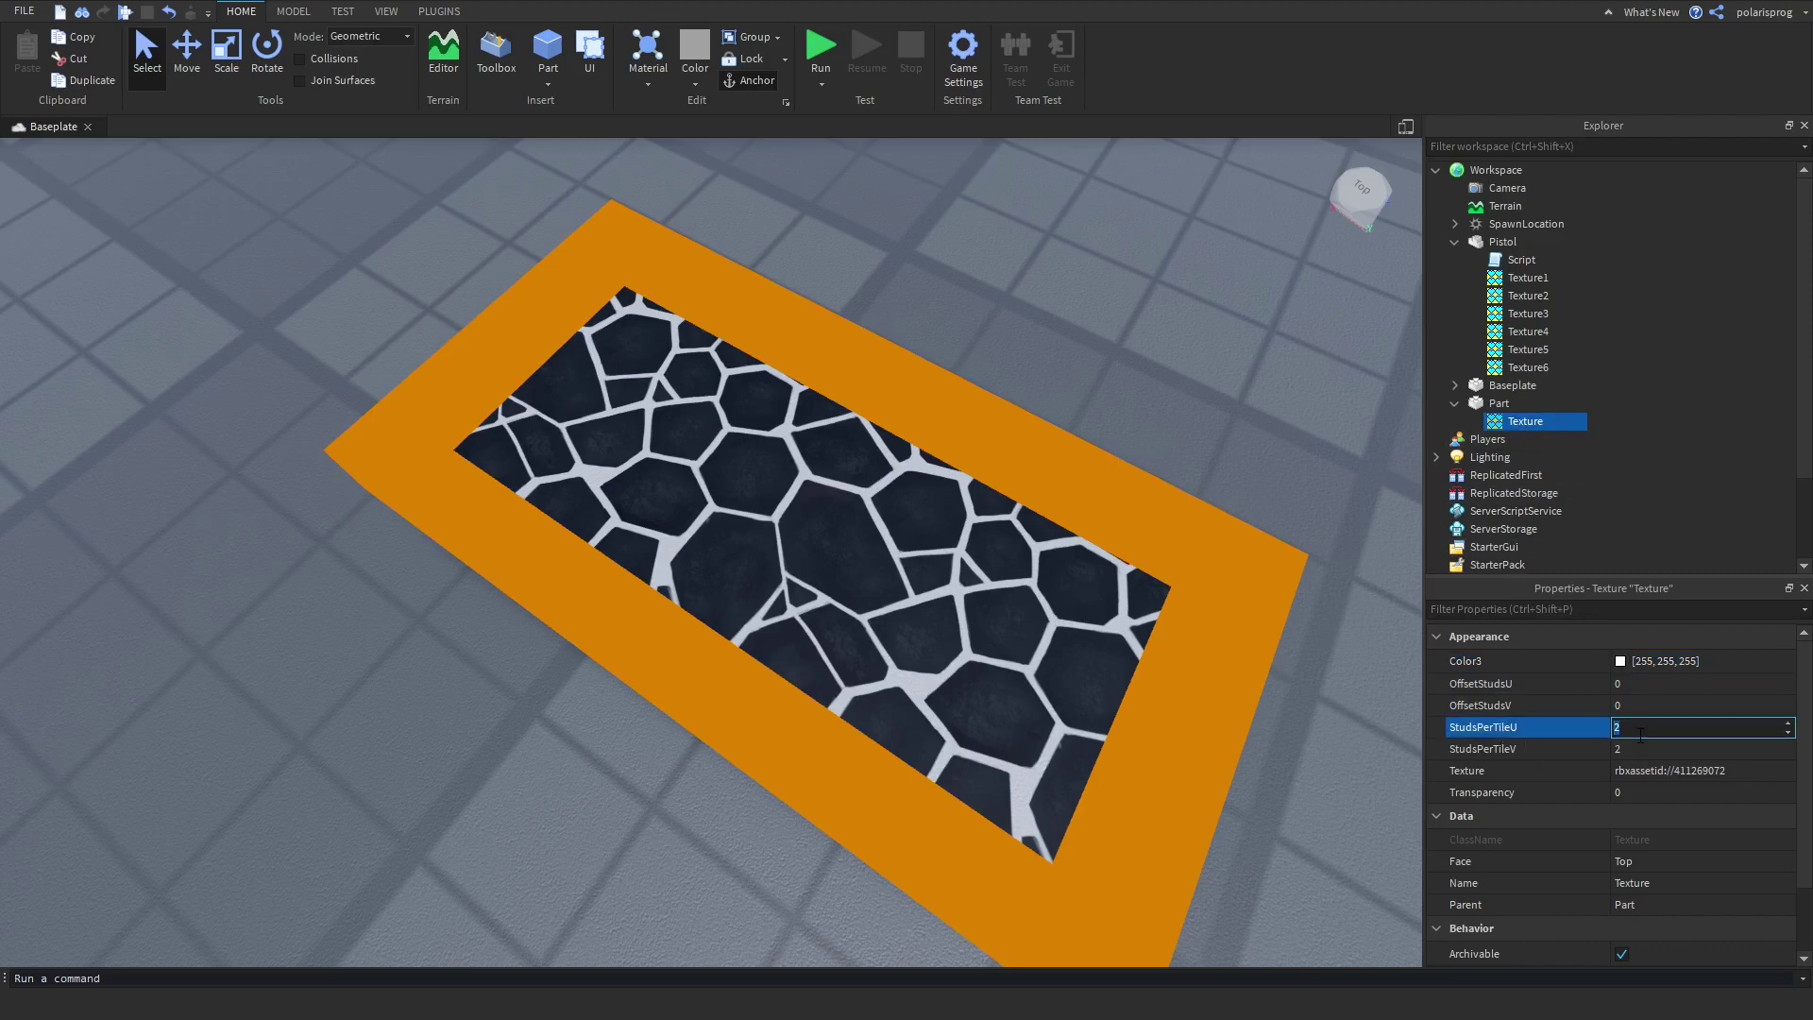
type("10")
key("Return")
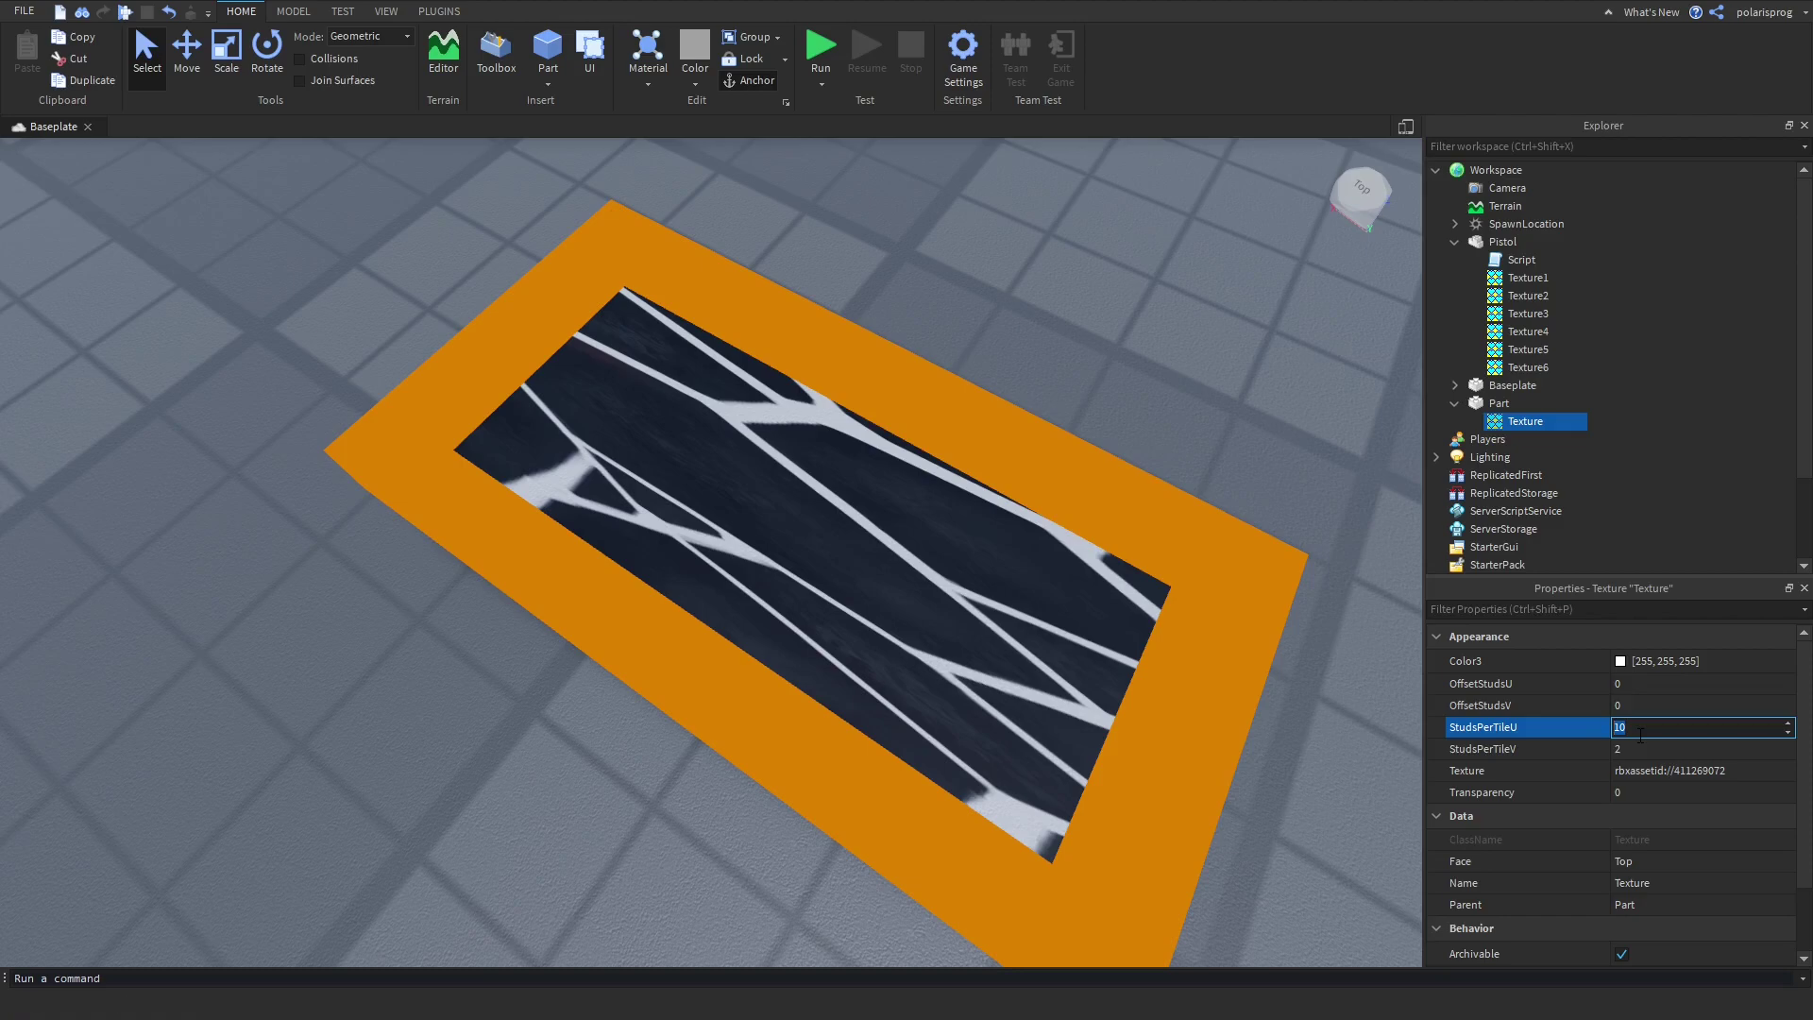
Set both StudsPerTileU and StudsPerTileV of the part's texture to 5
key("Return")
left_click(1643, 747)
type("5")
key("Return")
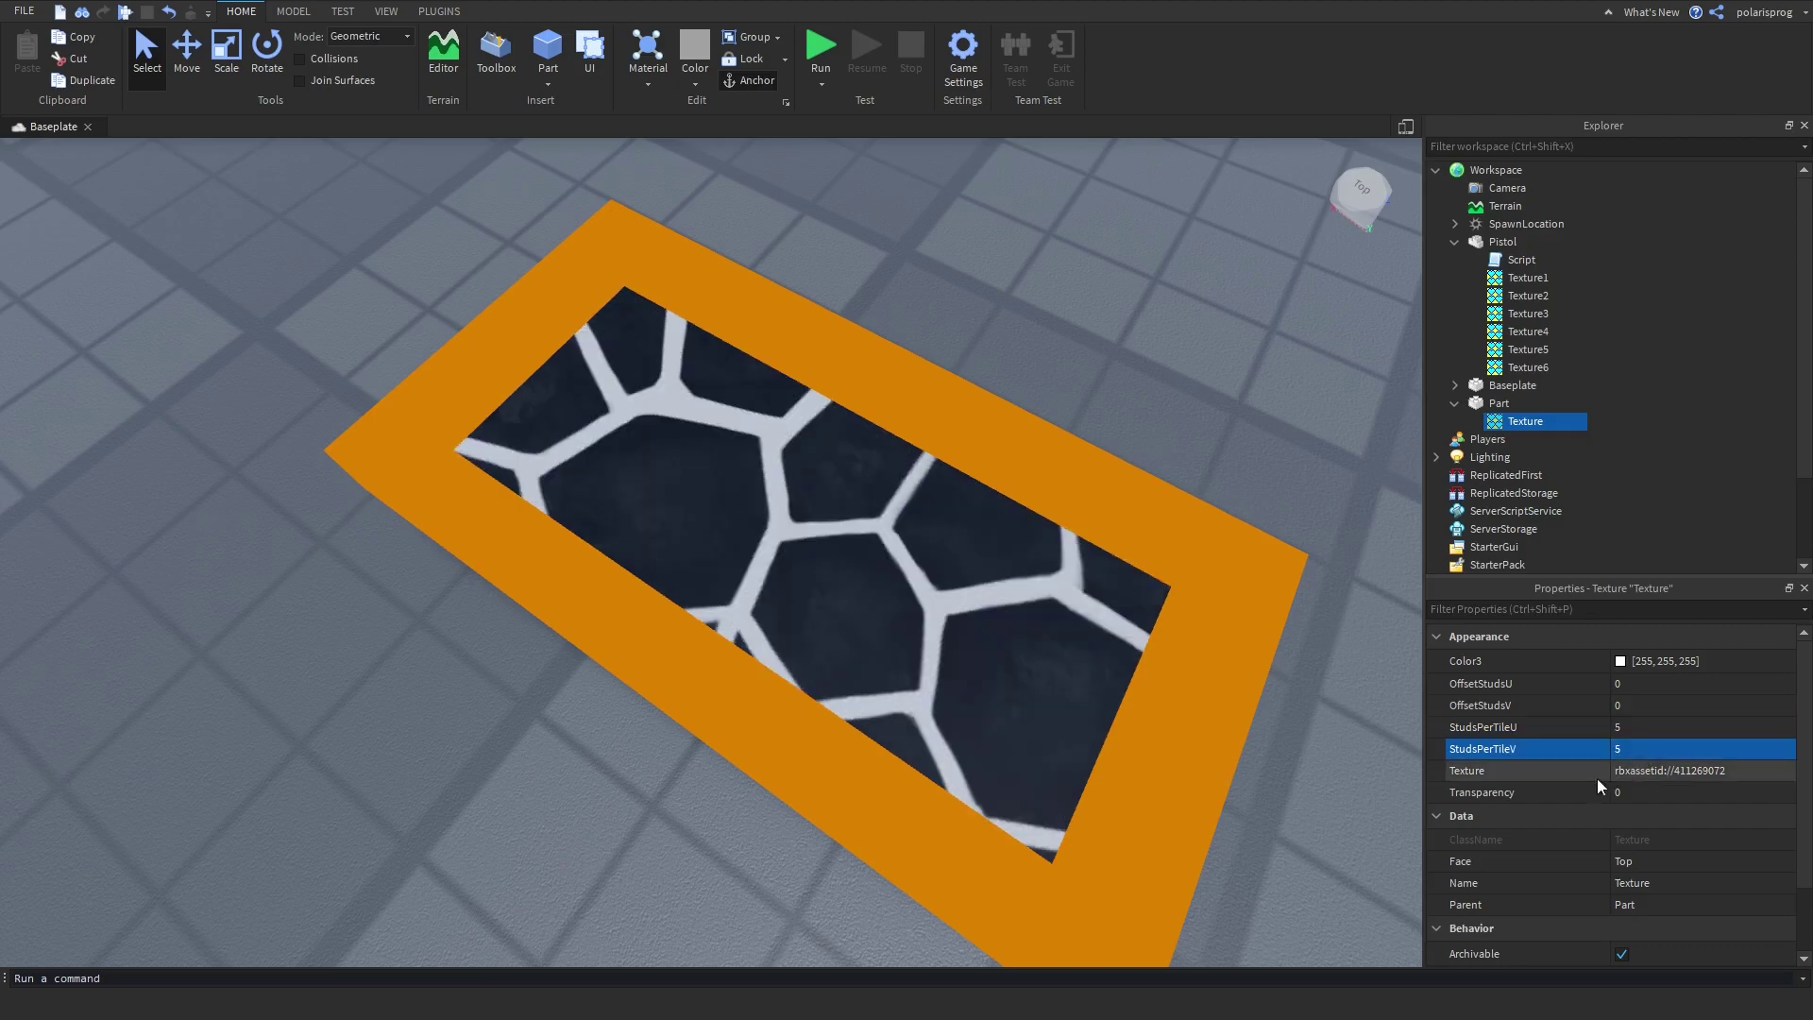
Set both StudsPerTileV and StudsPerTileU of the part's texture to 3
left_click(1617, 751)
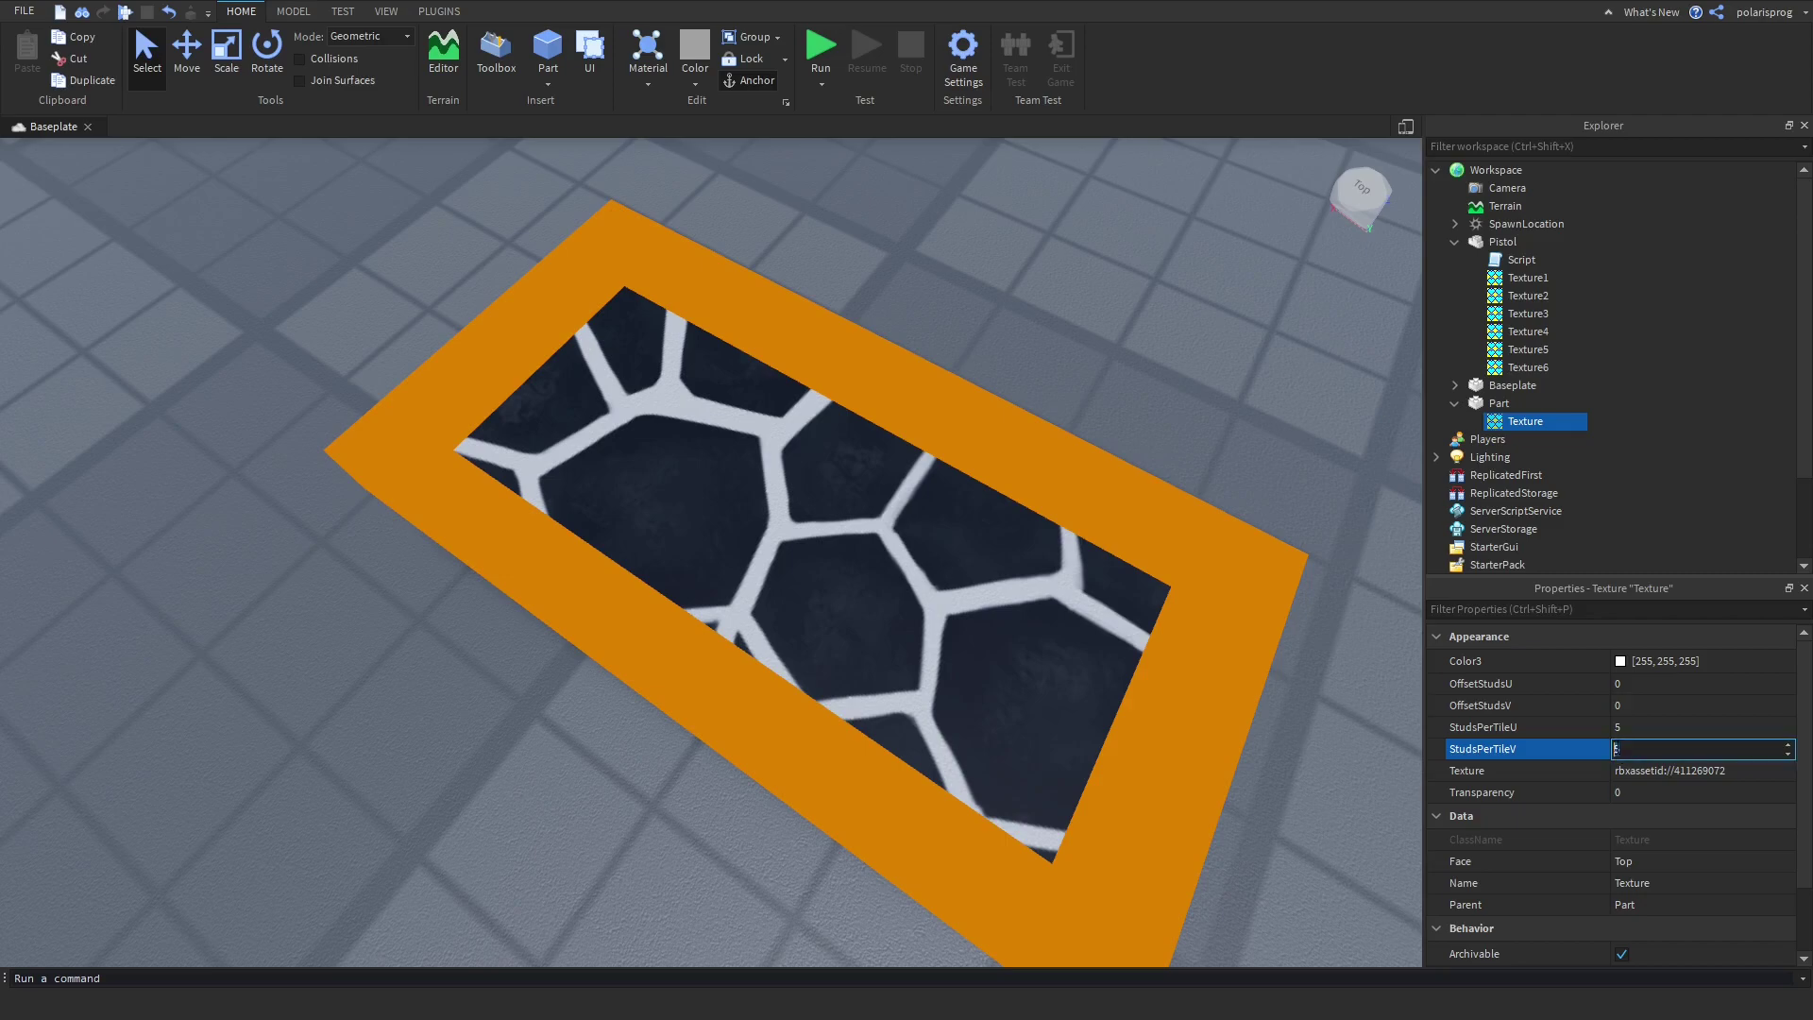
type("3")
key("Return")
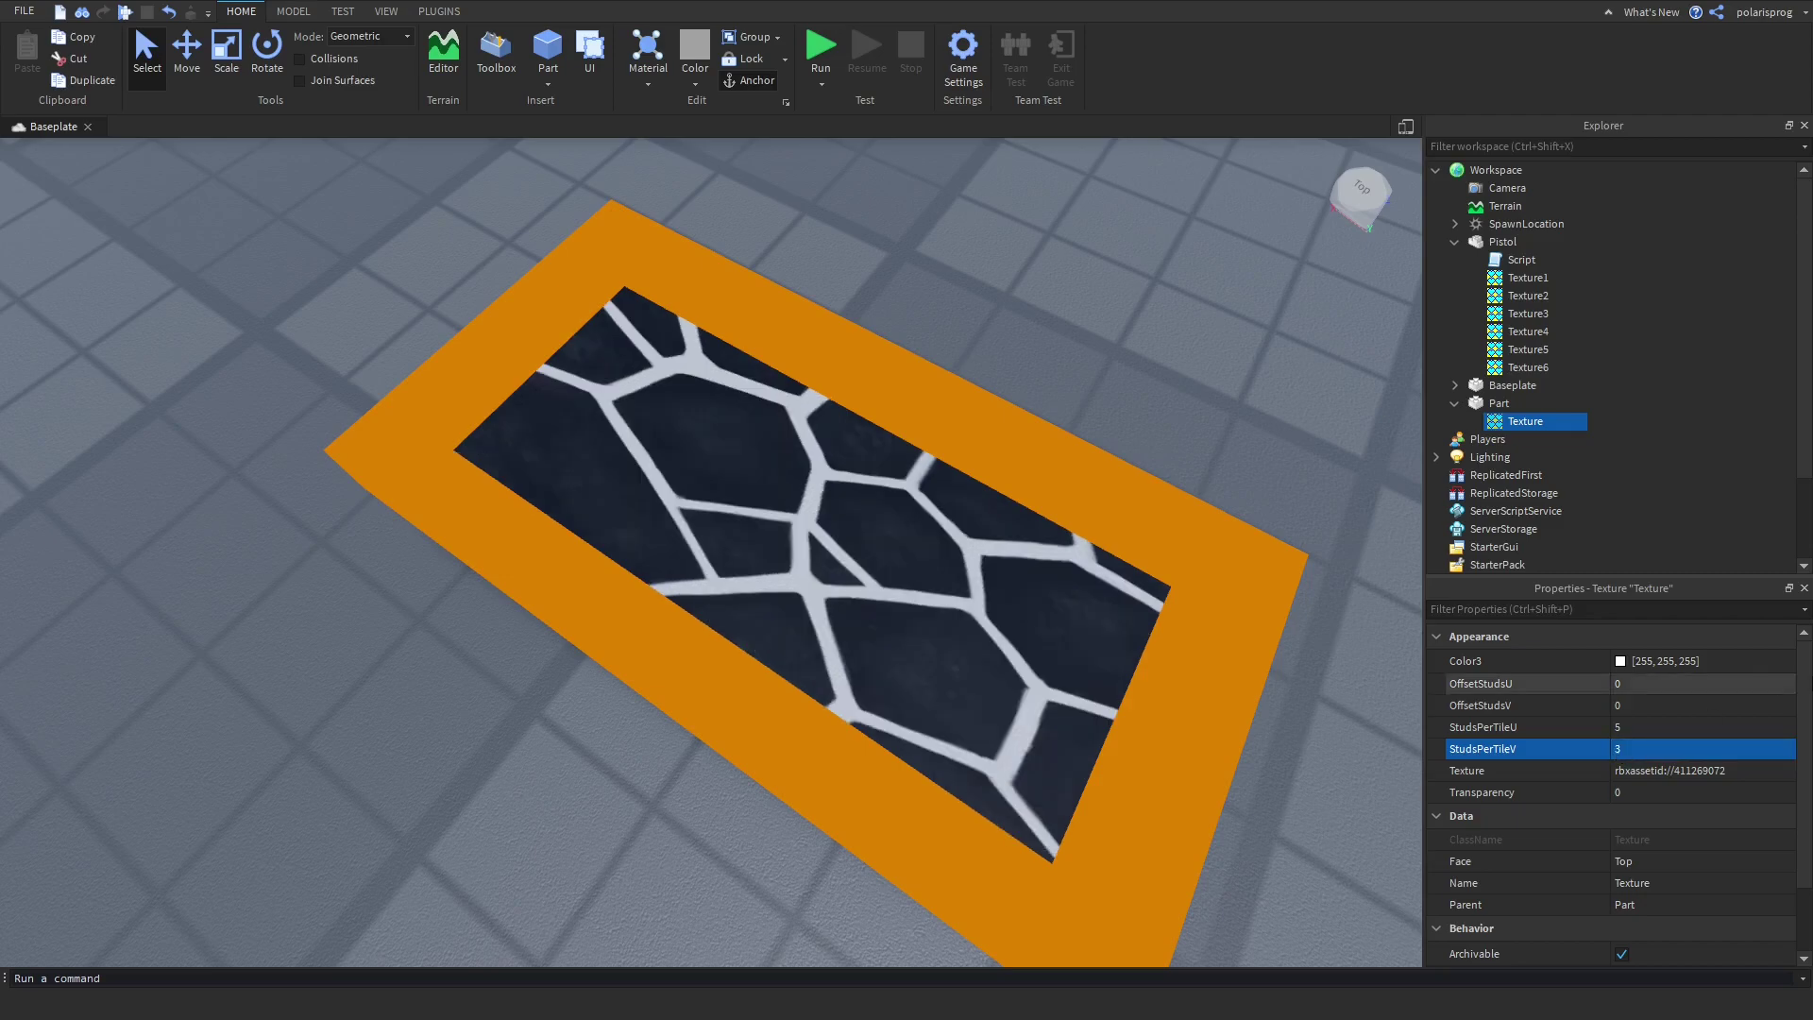
left_click(1749, 727)
type("3")
key("Return")
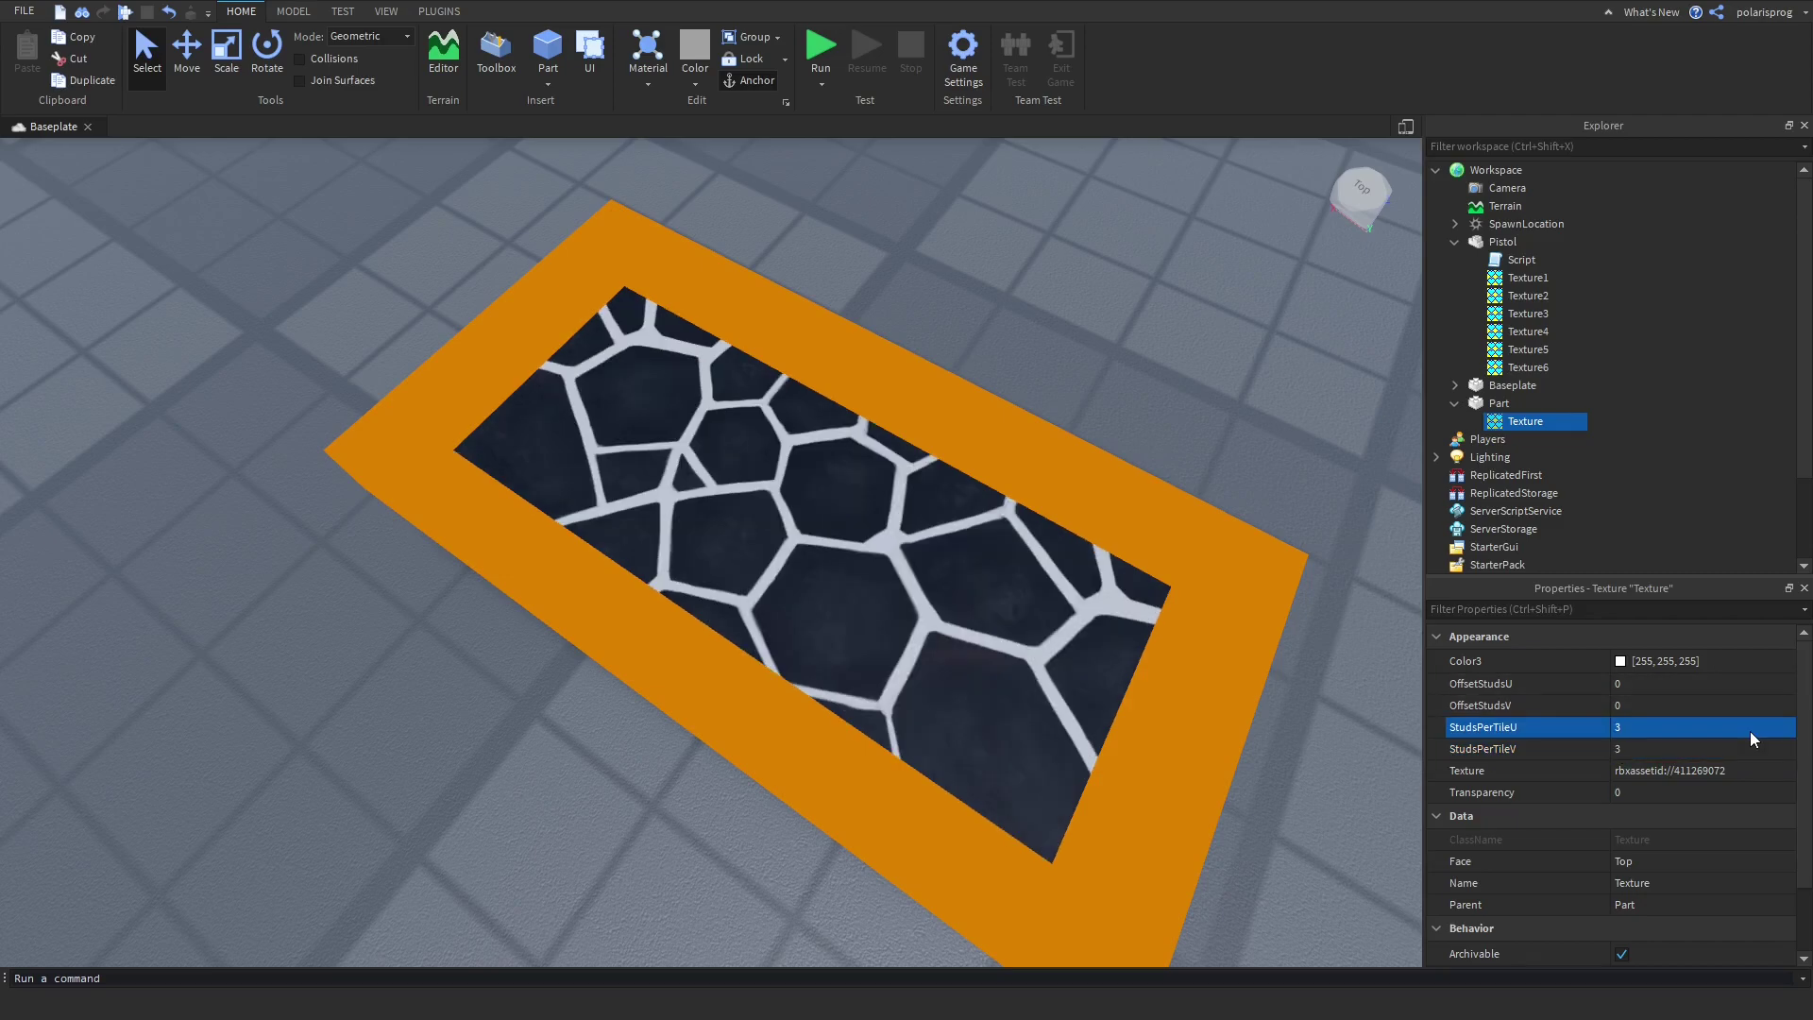
Change the part's material to Neon and its BrickColor to Persimmon
left_click(1494, 408)
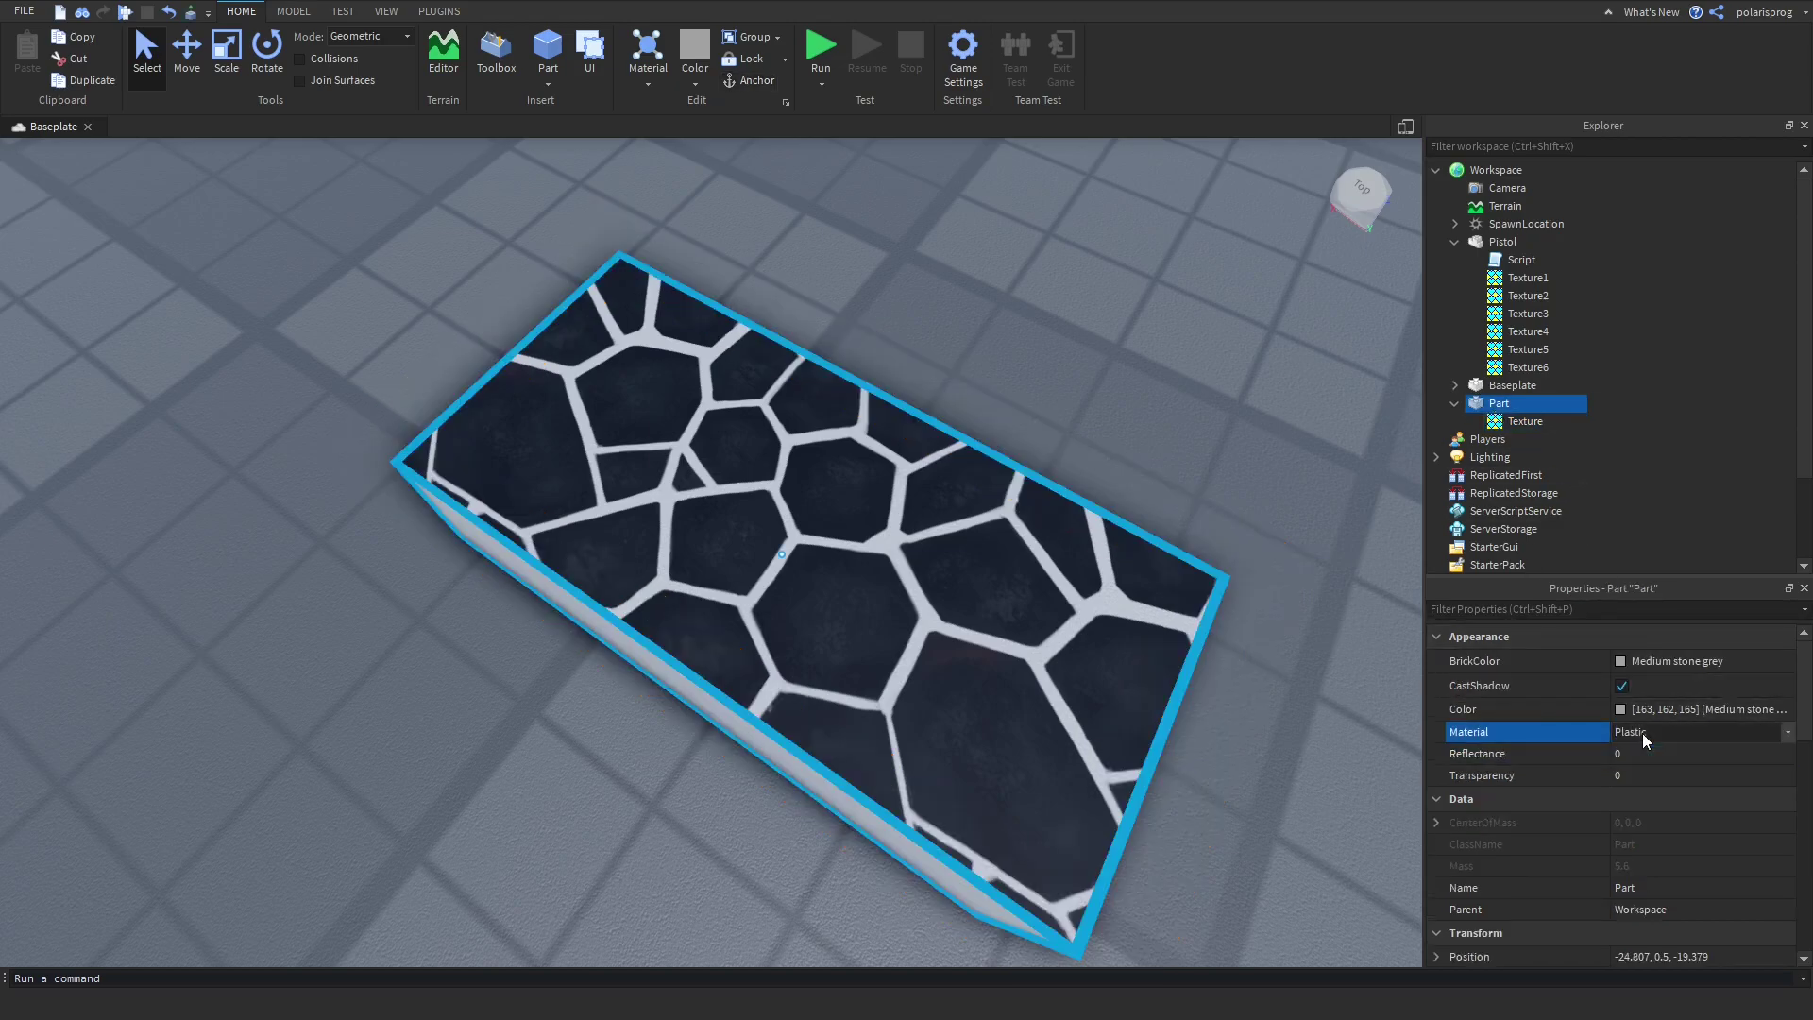
key("n")
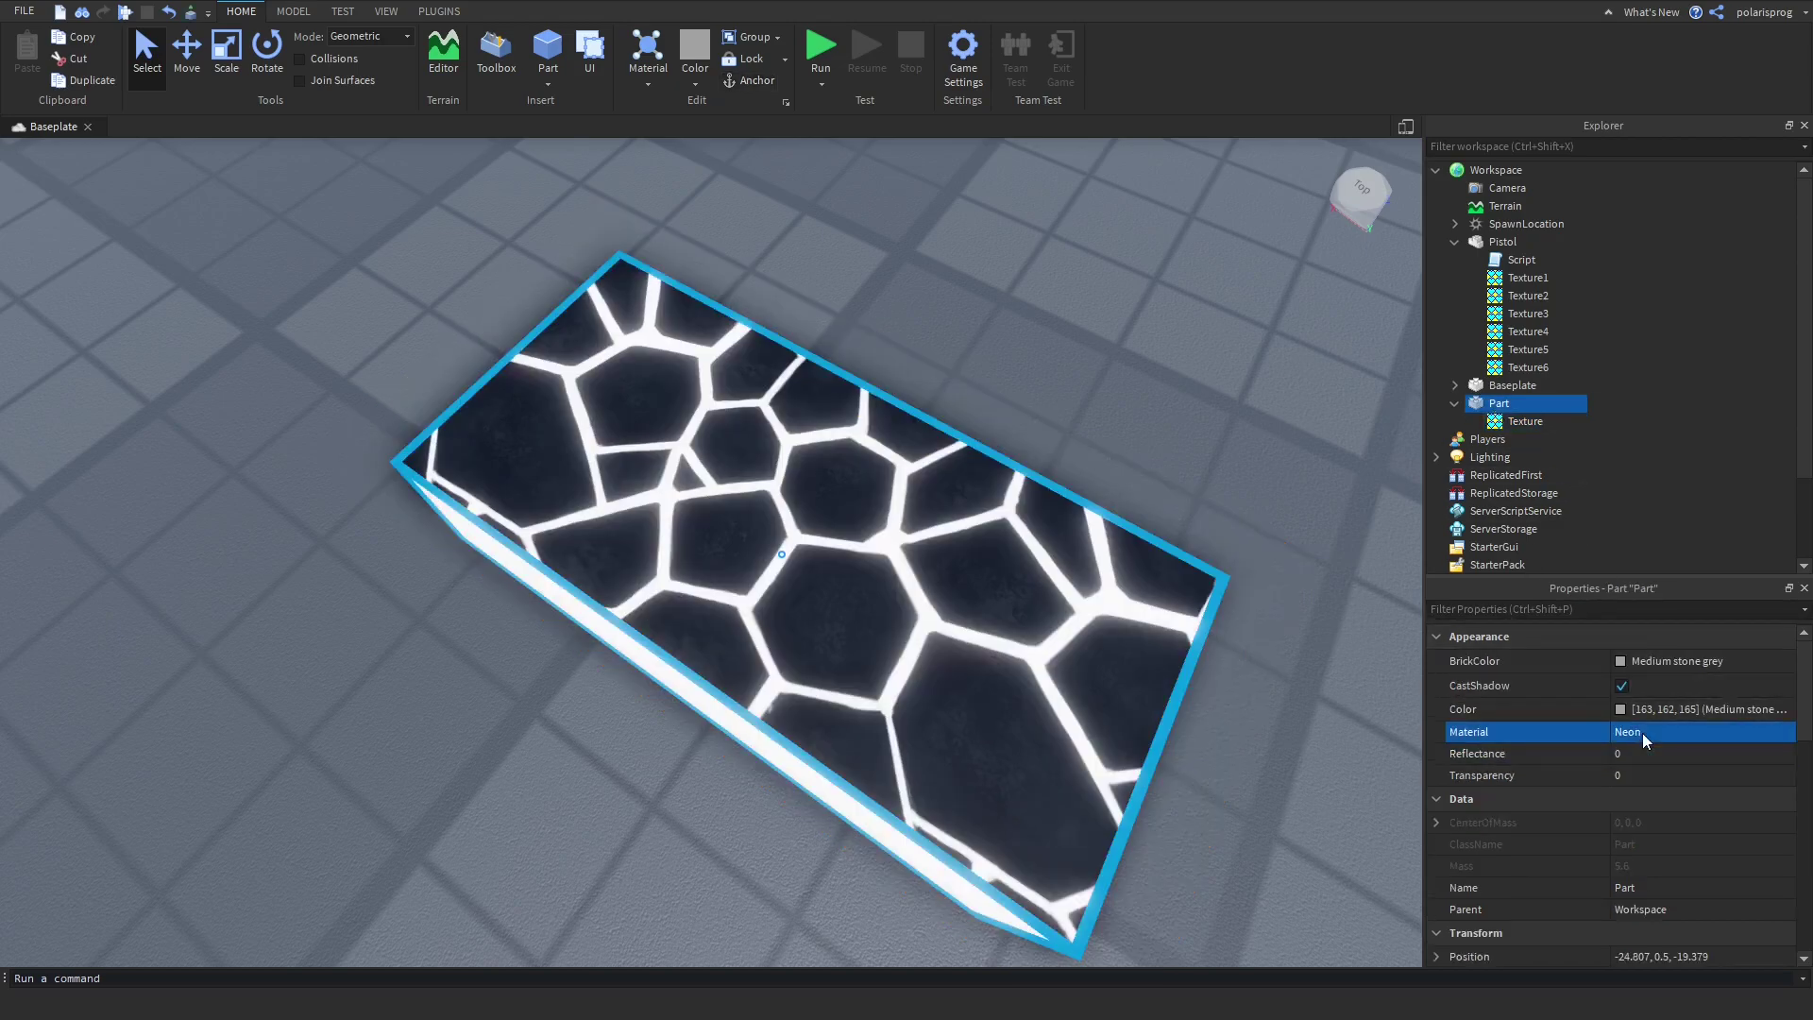
left_click(1643, 668)
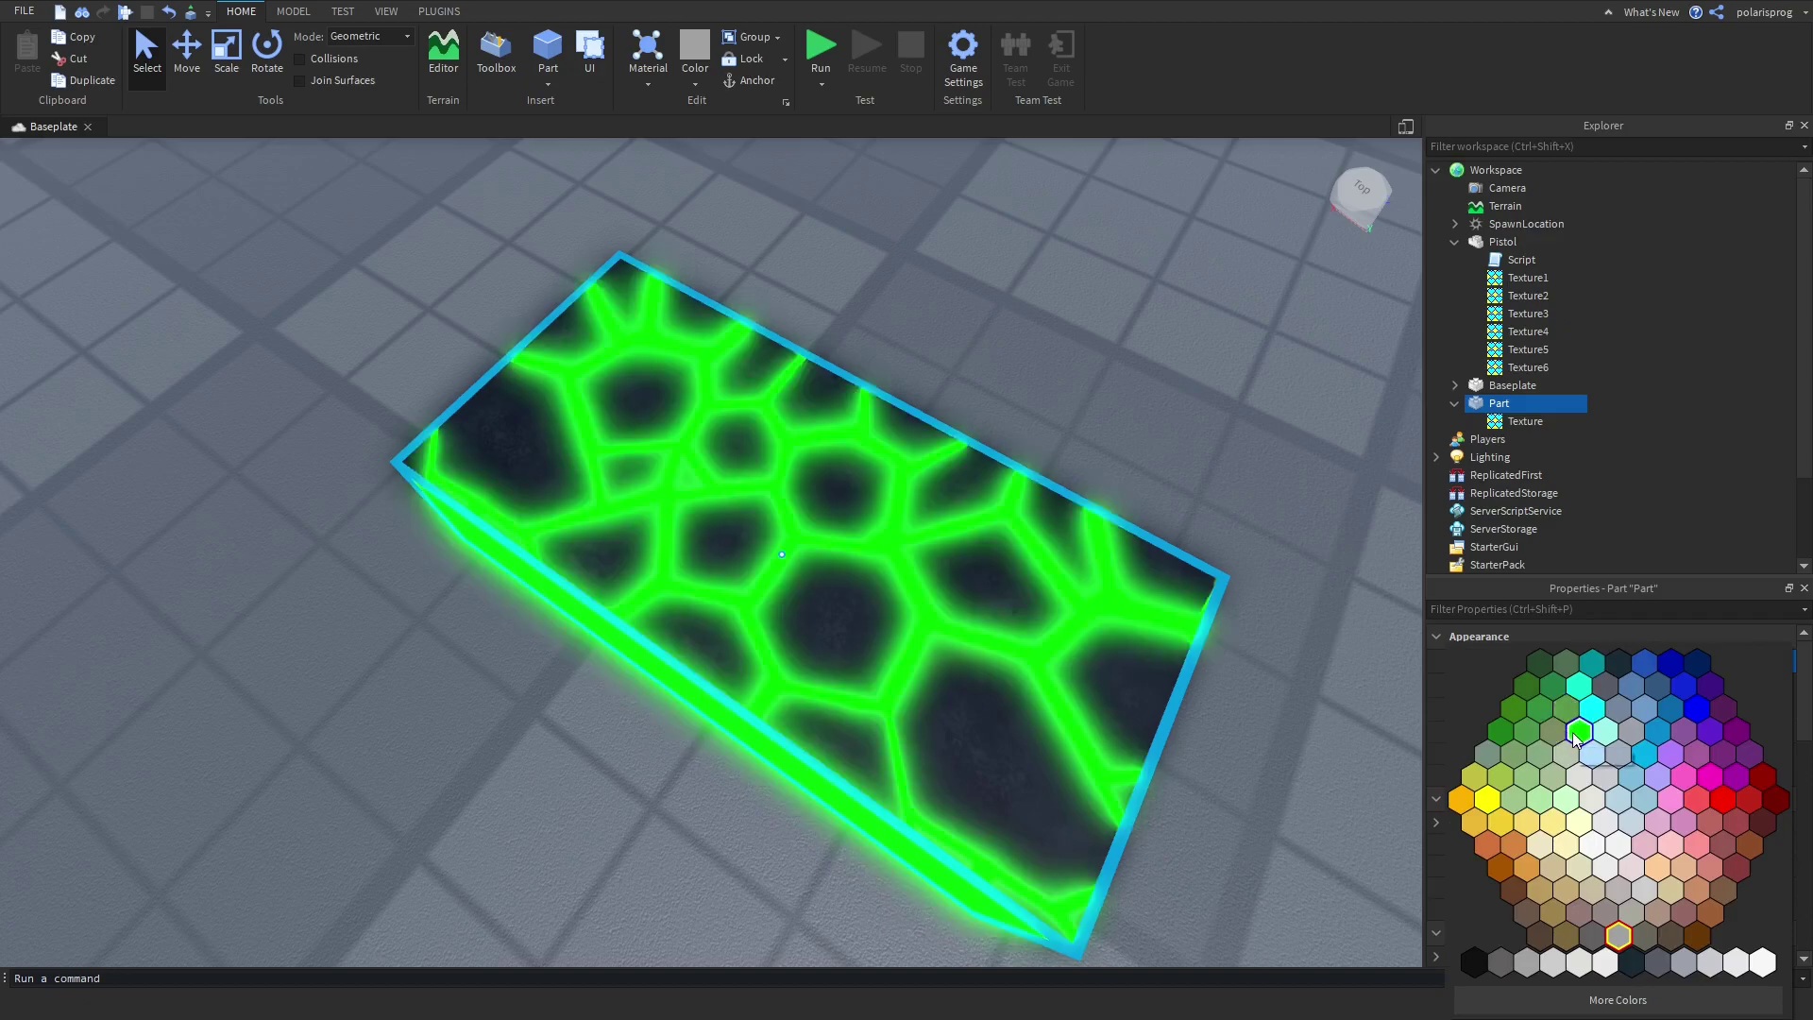
left_click(1697, 801)
left_click(1049, 634)
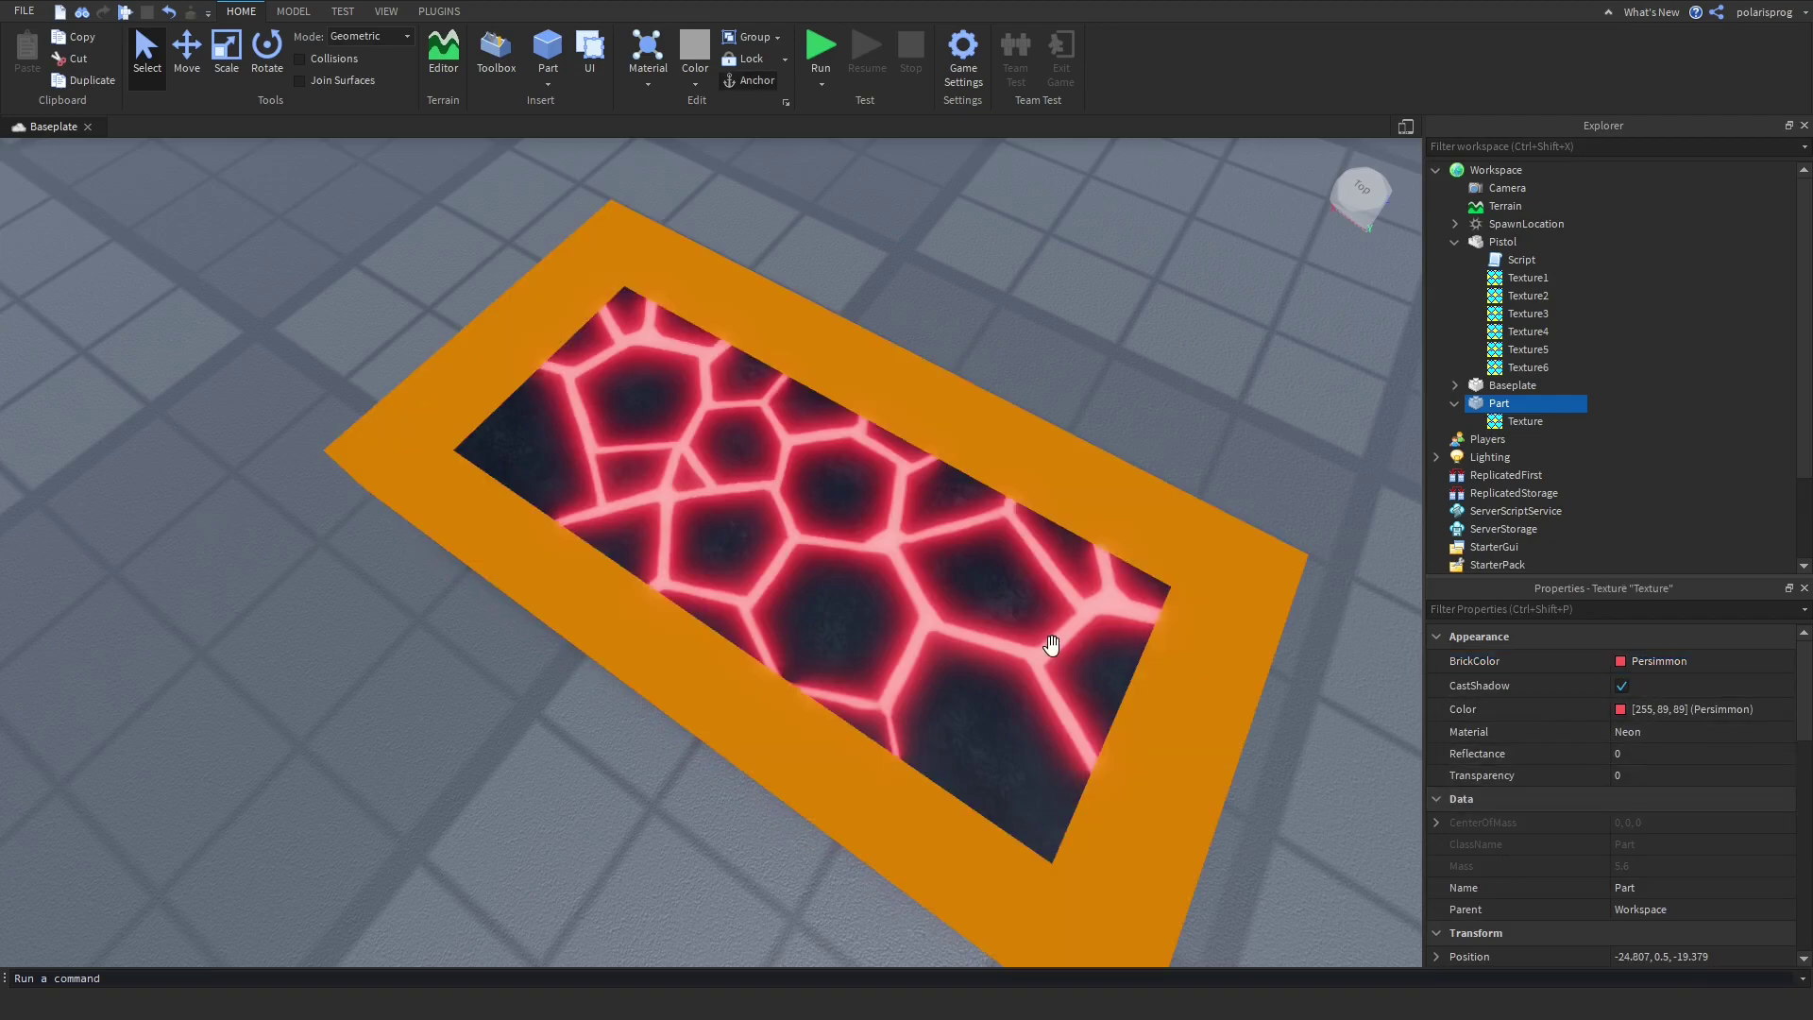
Duplicate the part's top texture and set the copy's face to Back
left_click(1232, 400)
right_click_drag(1232, 400, 1231, 400)
right_click_drag(660, 720, 659, 720)
scroll(660, 720, "down", 3)
left_click(1500, 403)
left_click(1511, 421)
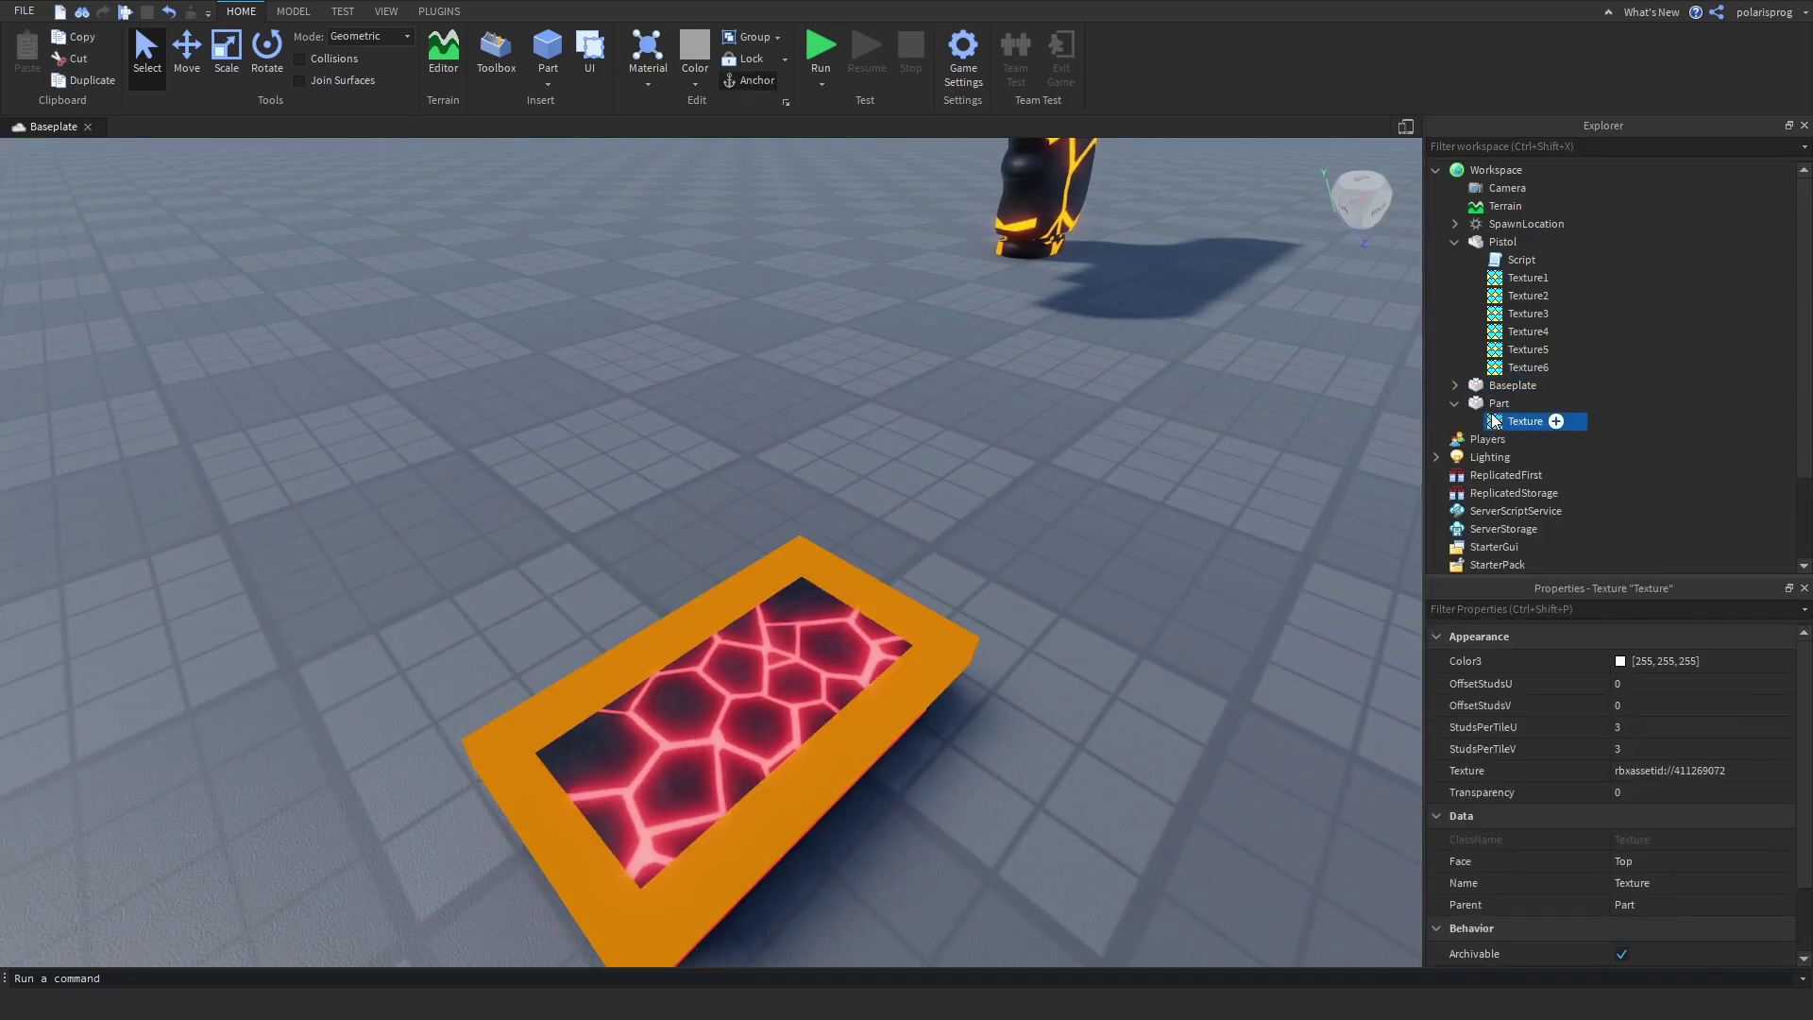
key("ctrl+d")
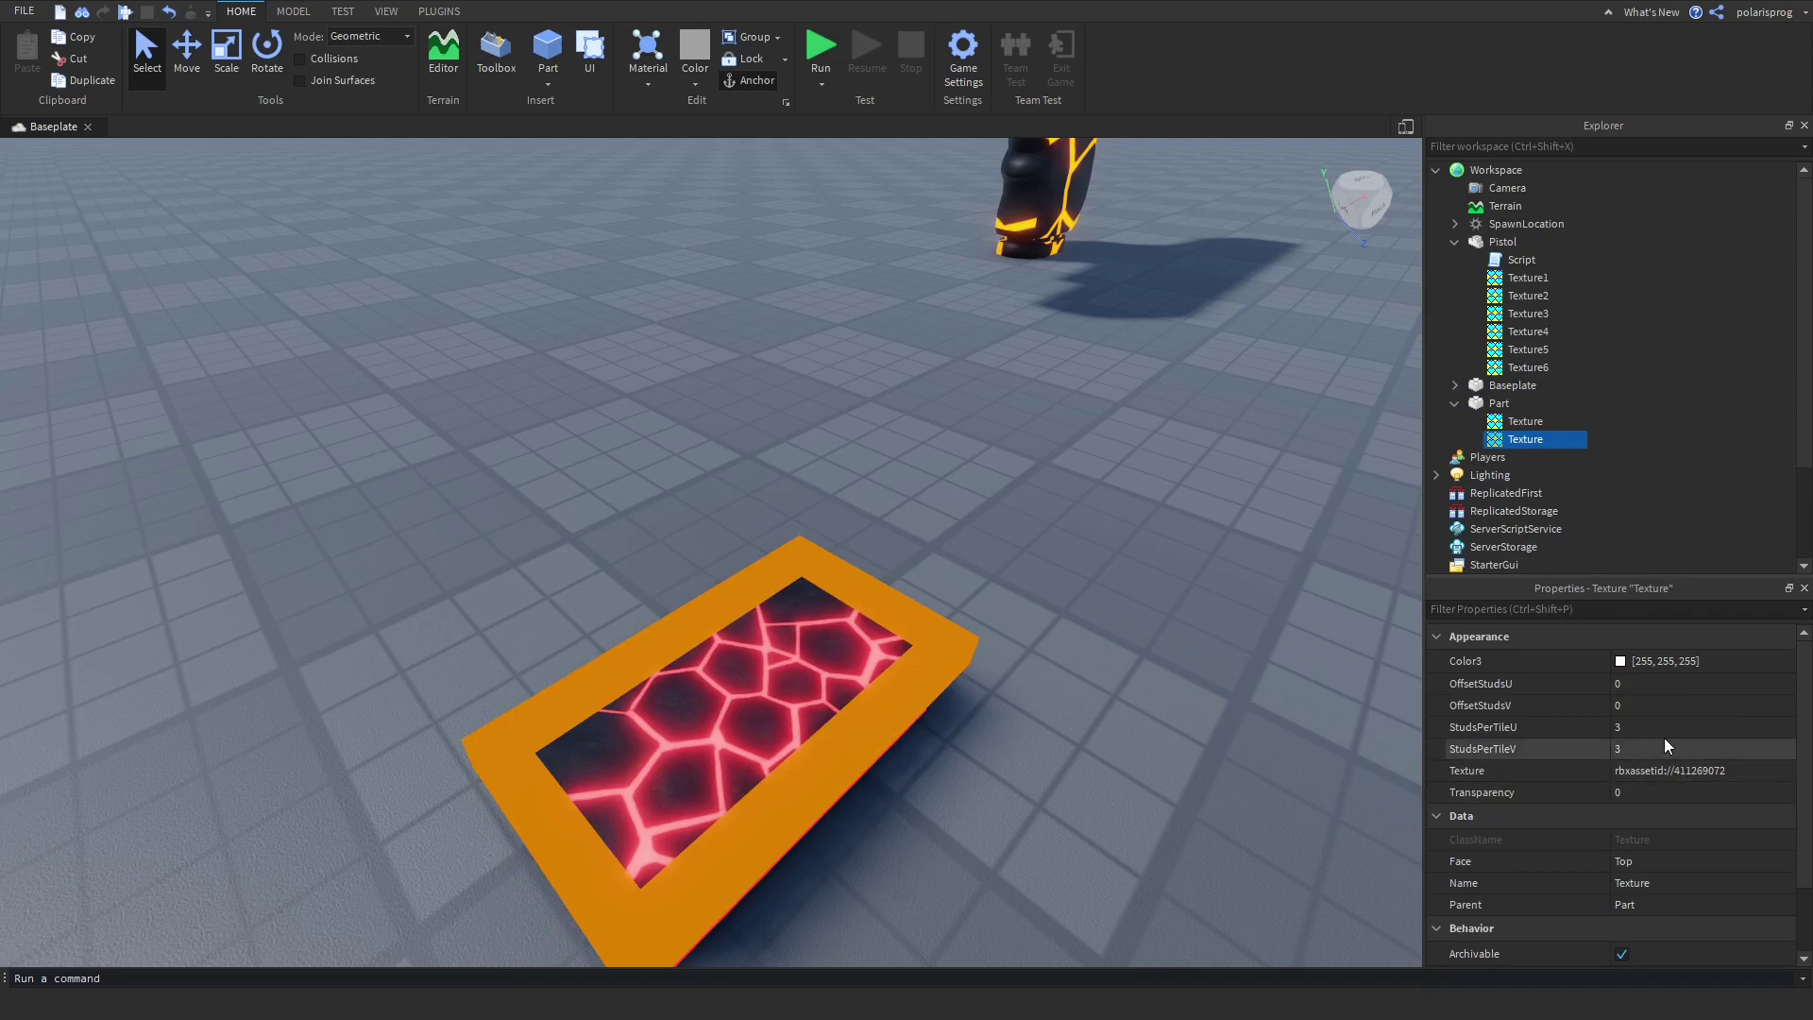
scroll(1664, 765, "down", 2)
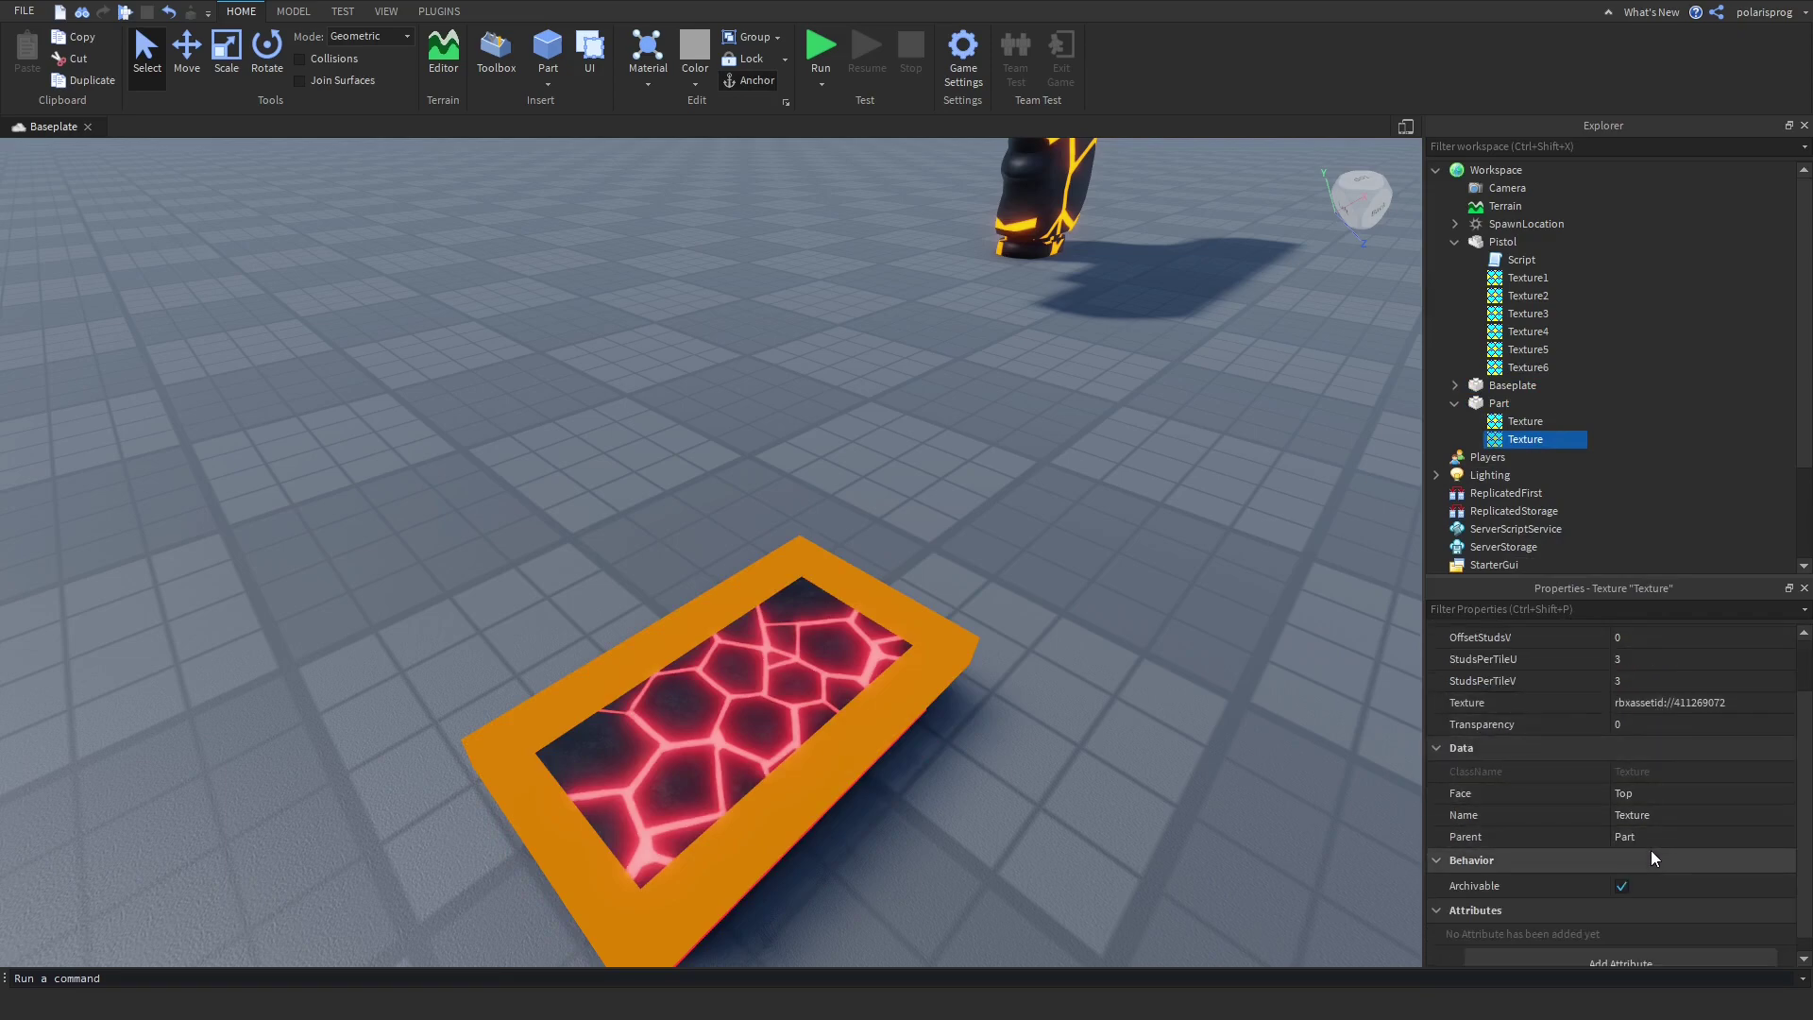
left_click(1650, 795)
left_click(1653, 818)
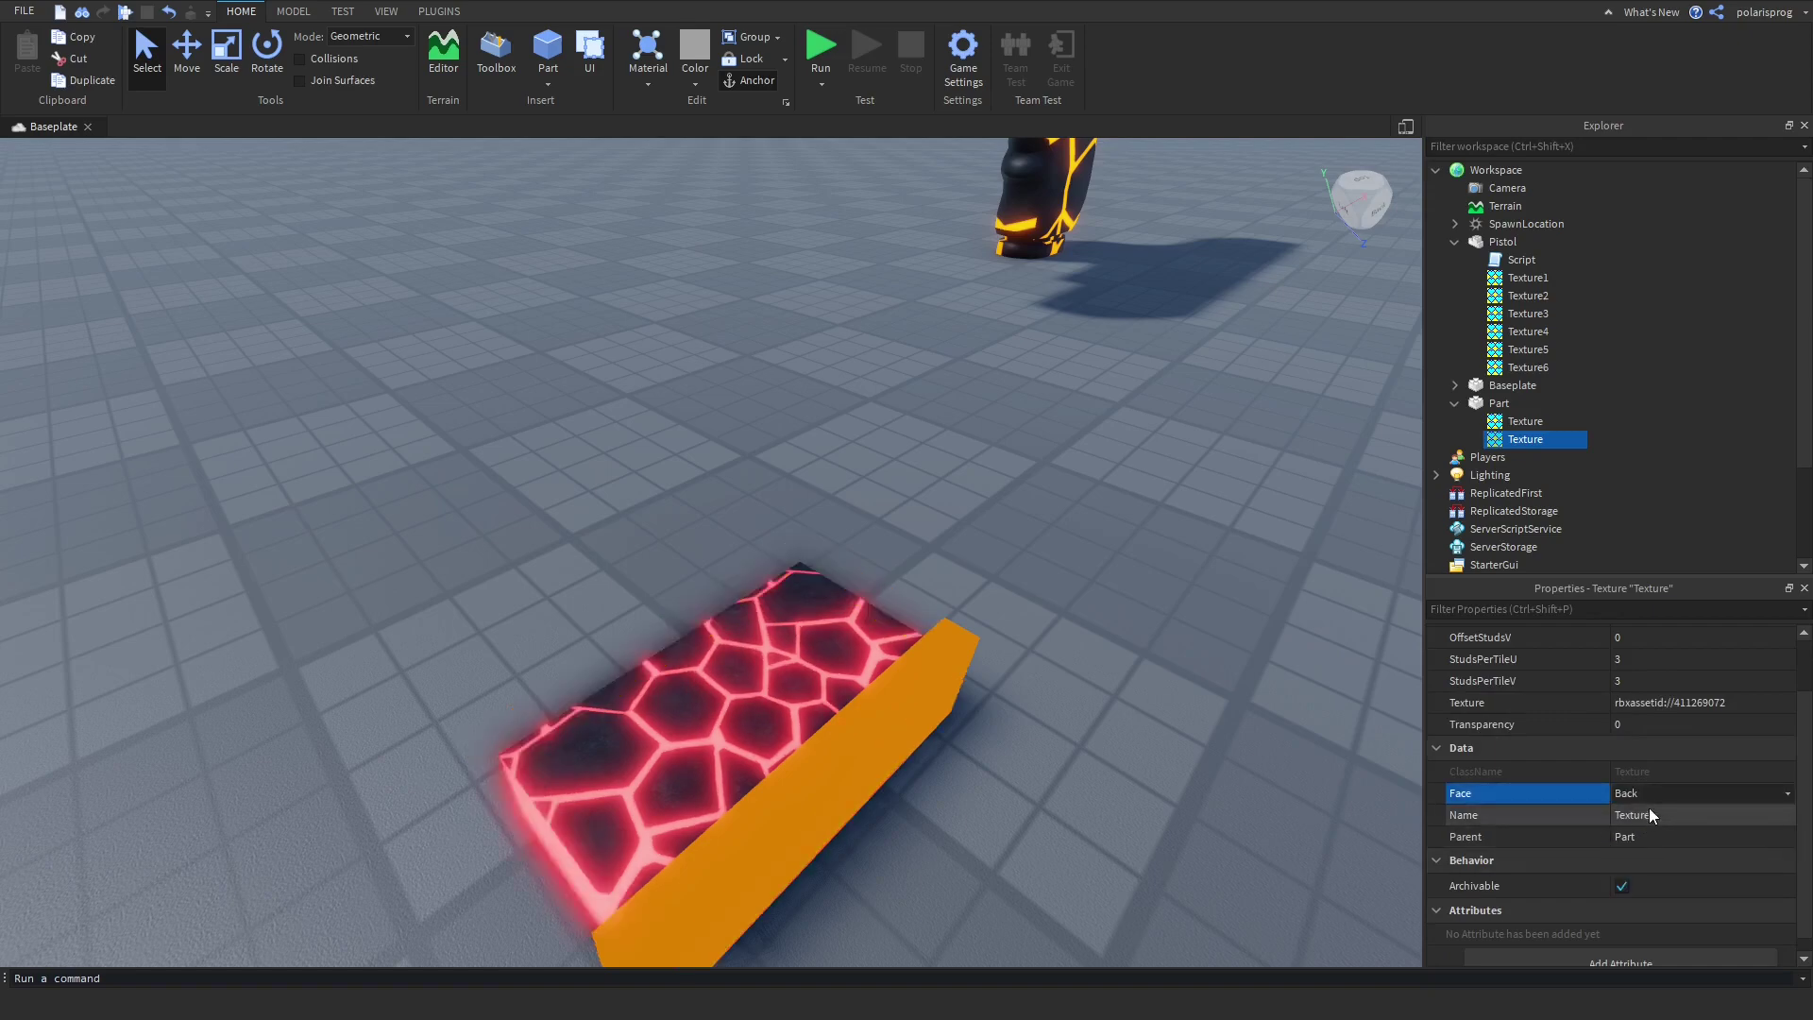
Duplicate the part's texture twice and assign the copies to the Front and Left faces
key("ctrl+d")
left_click(1629, 795)
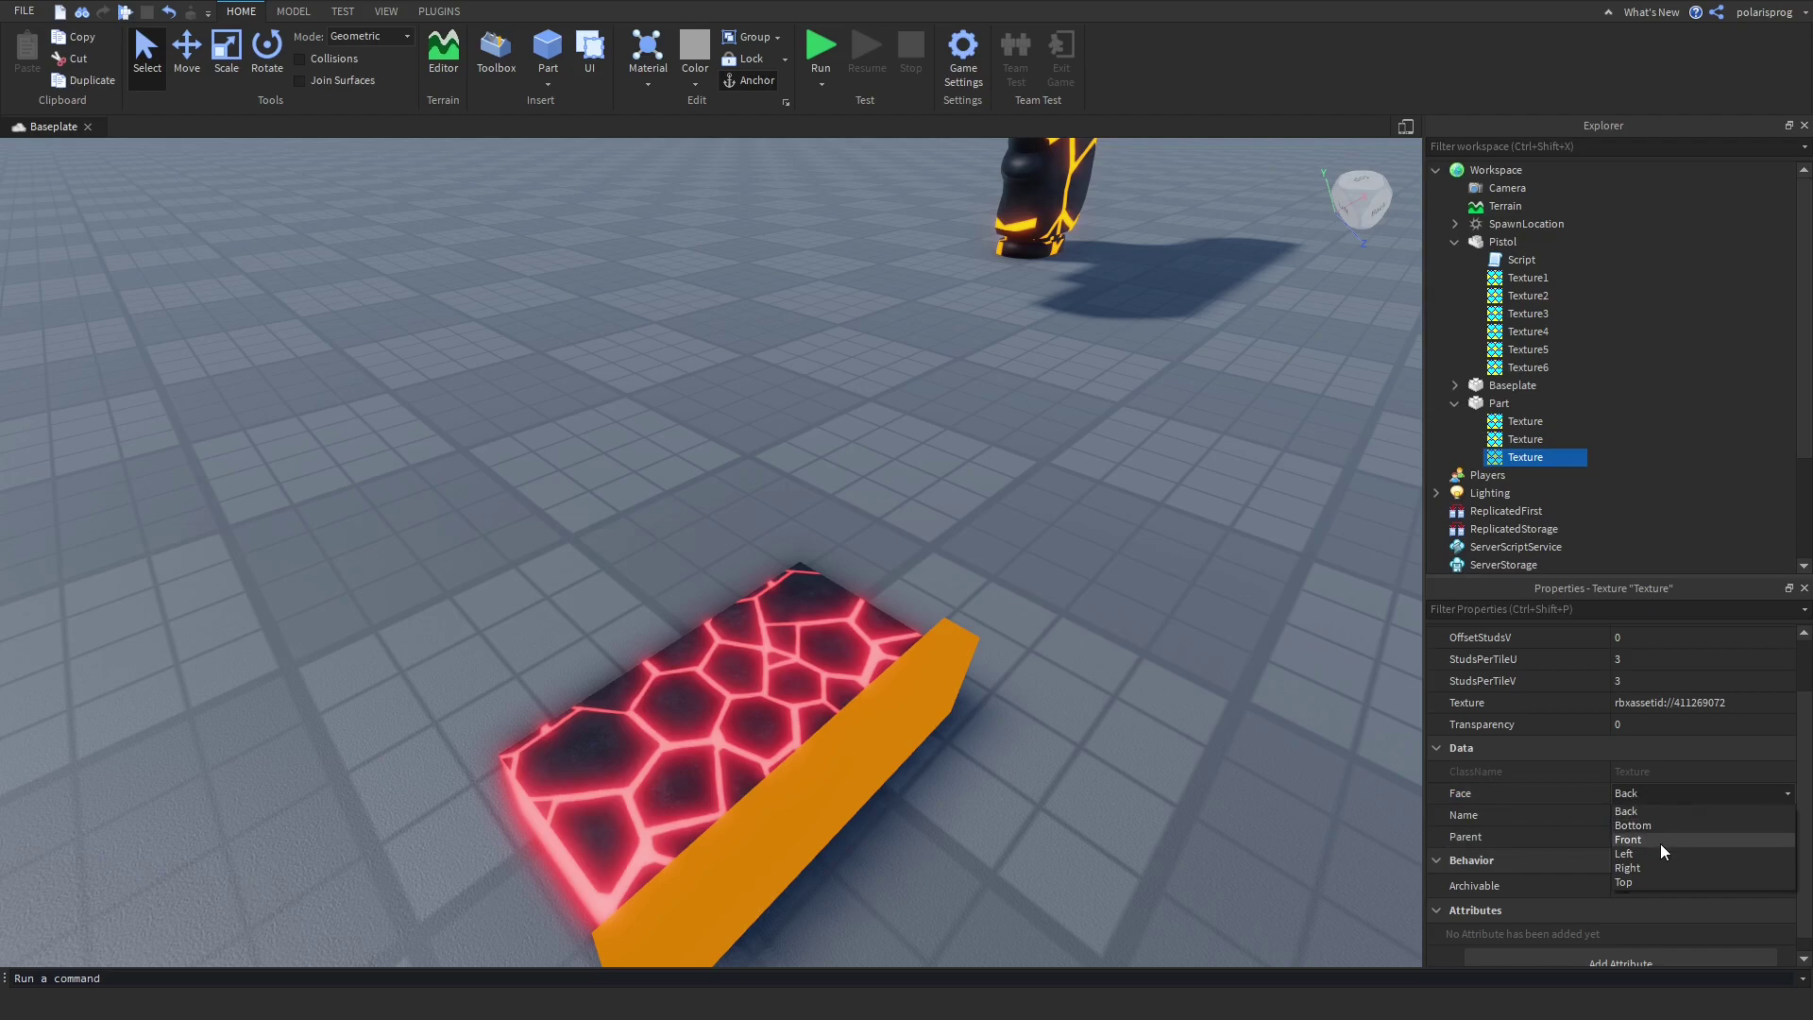
left_click(1660, 843)
key("ctrl+d")
left_click(1649, 801)
left_click(1643, 860)
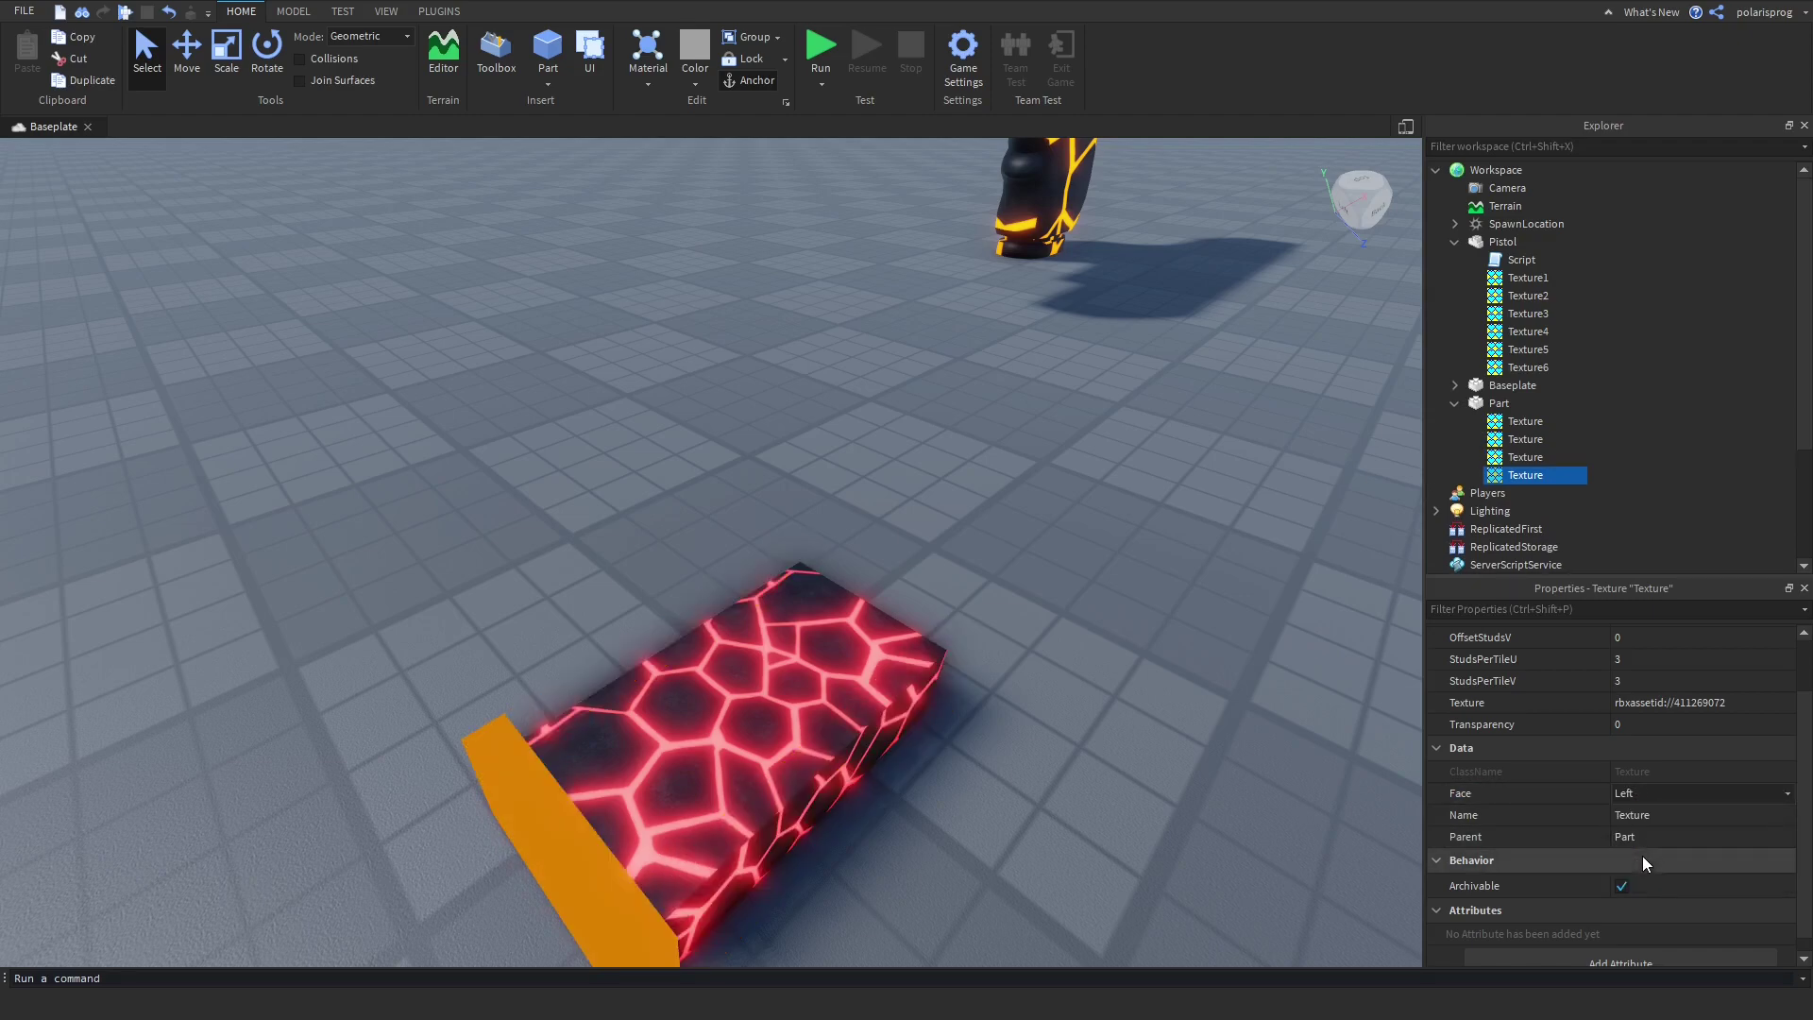
Create two more copies of the part's texture and assign them to the Right and Bottom faces
key("ctrl+d")
left_click(1636, 795)
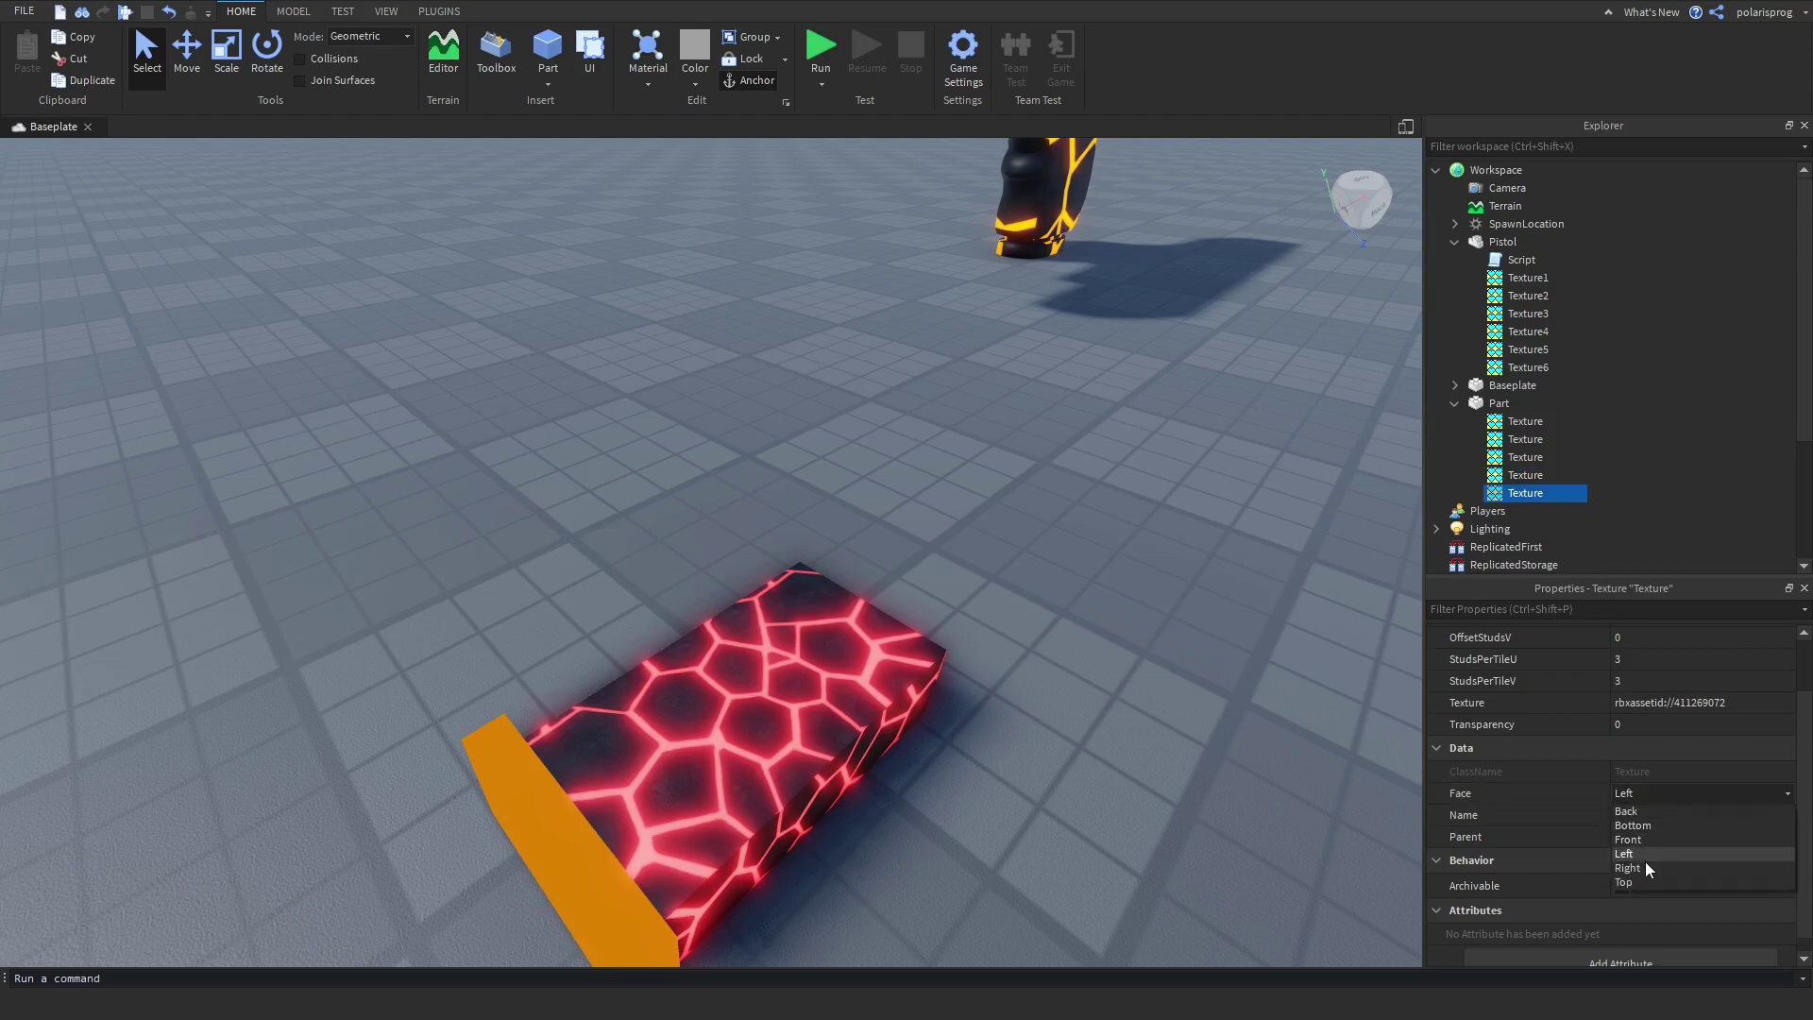
left_click(1645, 861)
key("ctrl+d")
left_click(1649, 797)
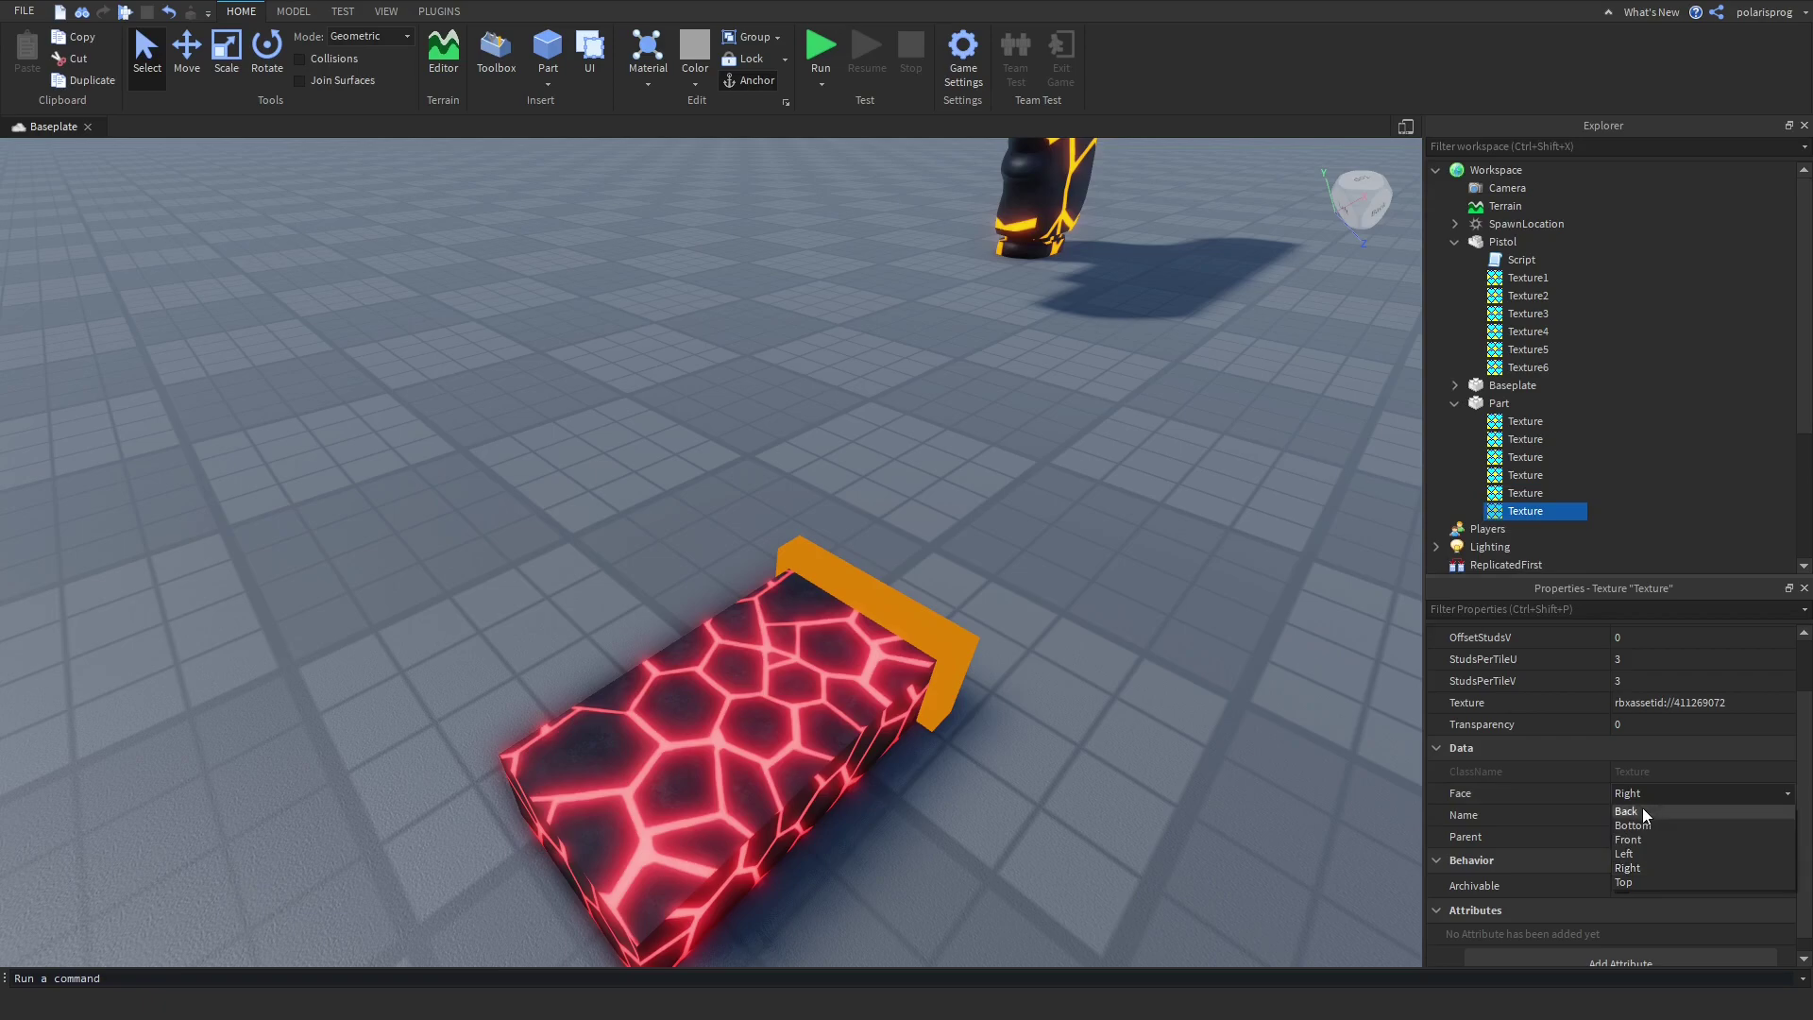
left_click(1636, 825)
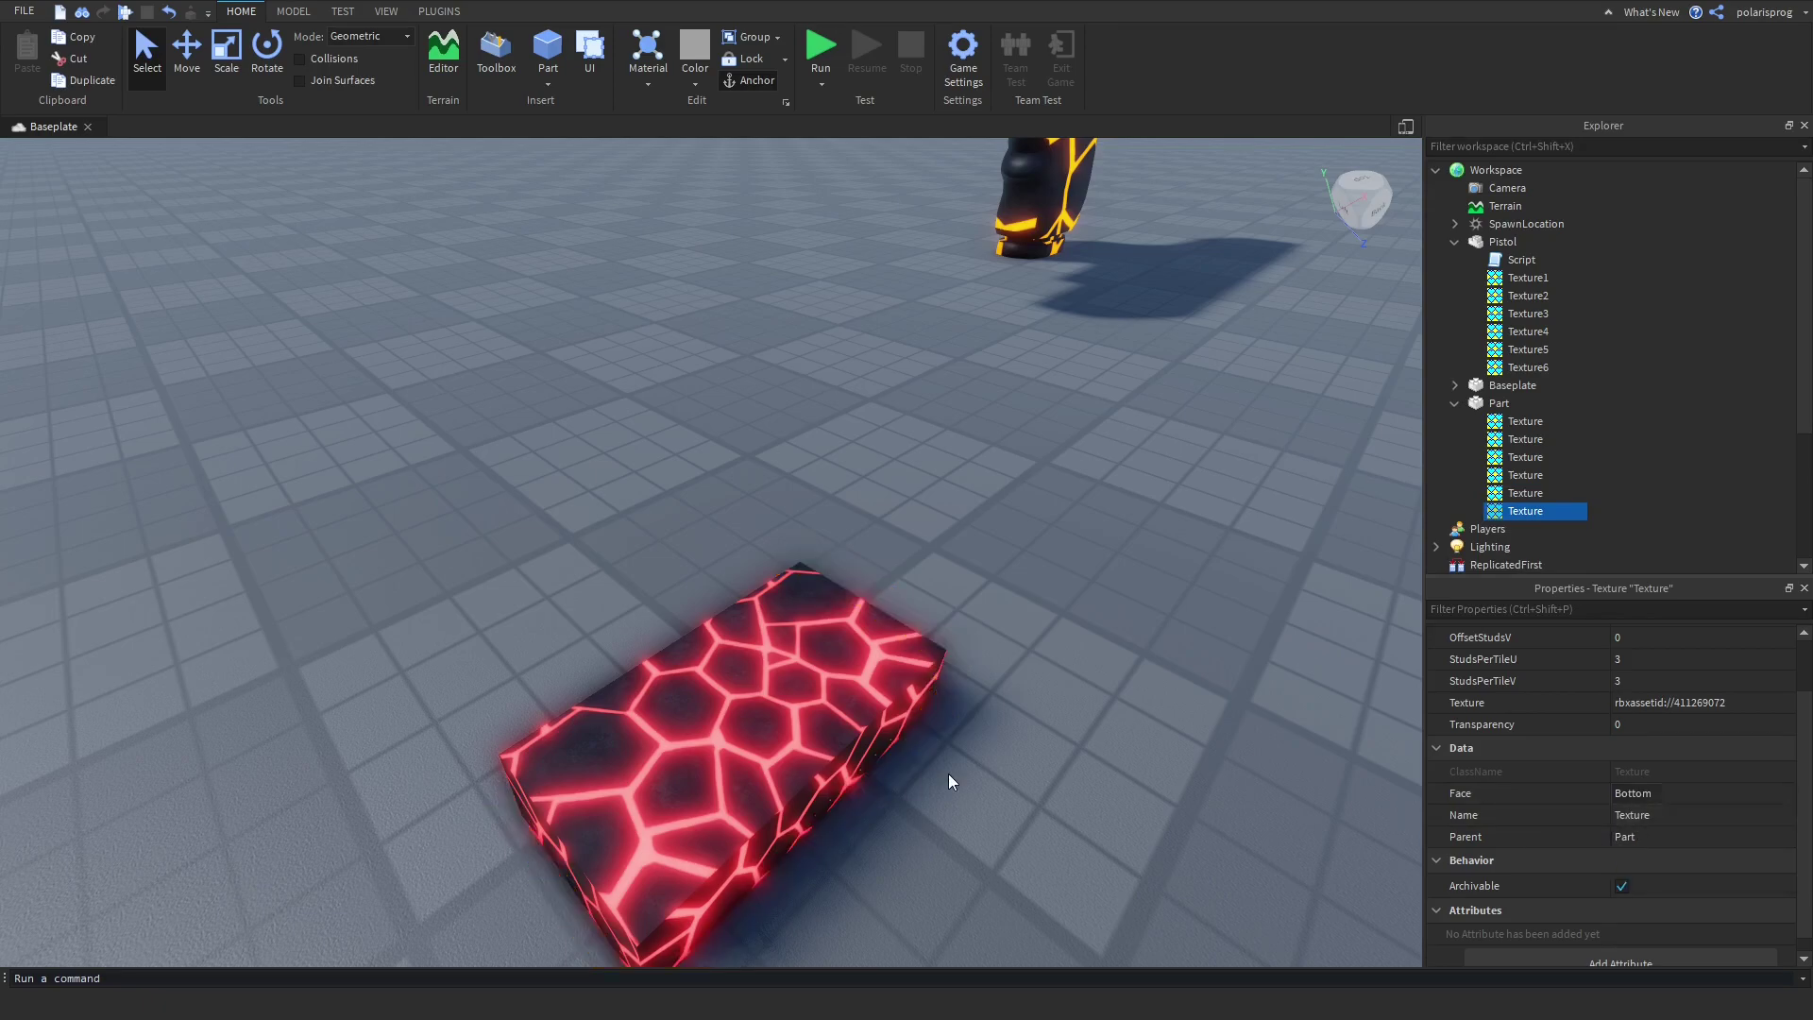
left_click(620, 687)
key("f")
scroll(660, 632, "up", 3)
right_click_drag(660, 632, 711, 665)
left_click(939, 521)
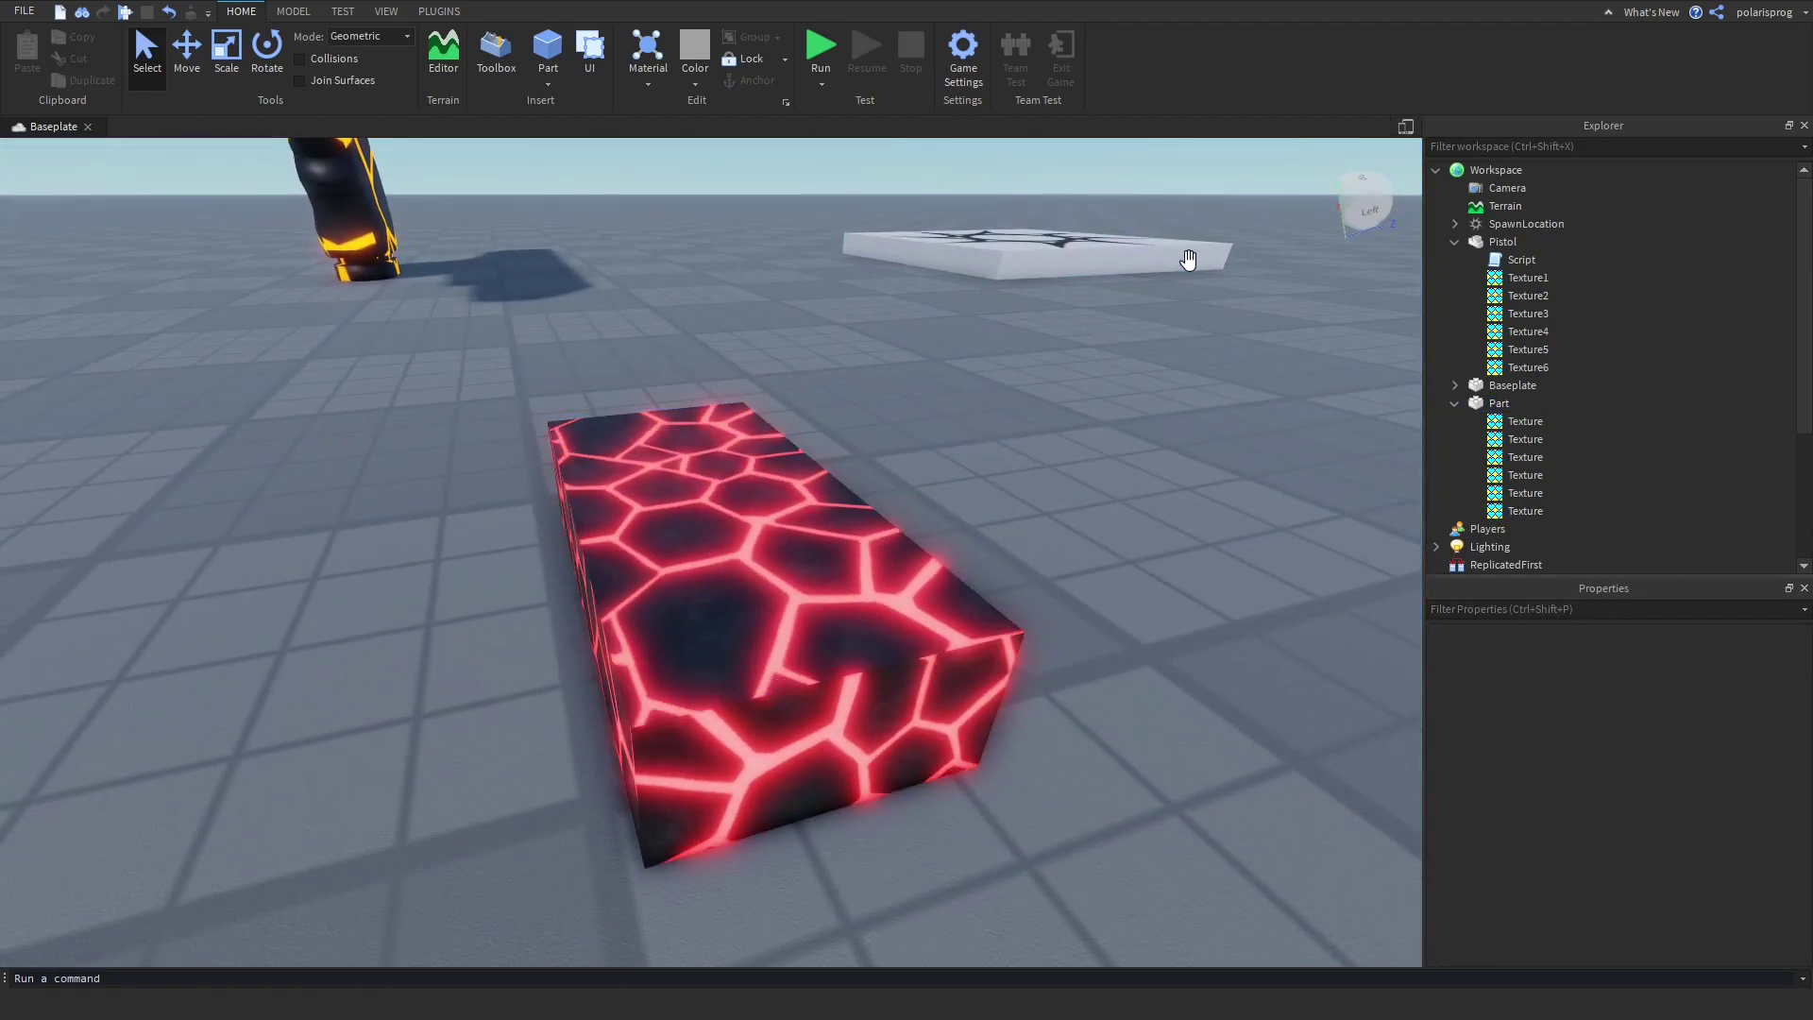
Add a folder inside the textured part and rename it Textures
left_click(1549, 403)
type("fo")
key("Return")
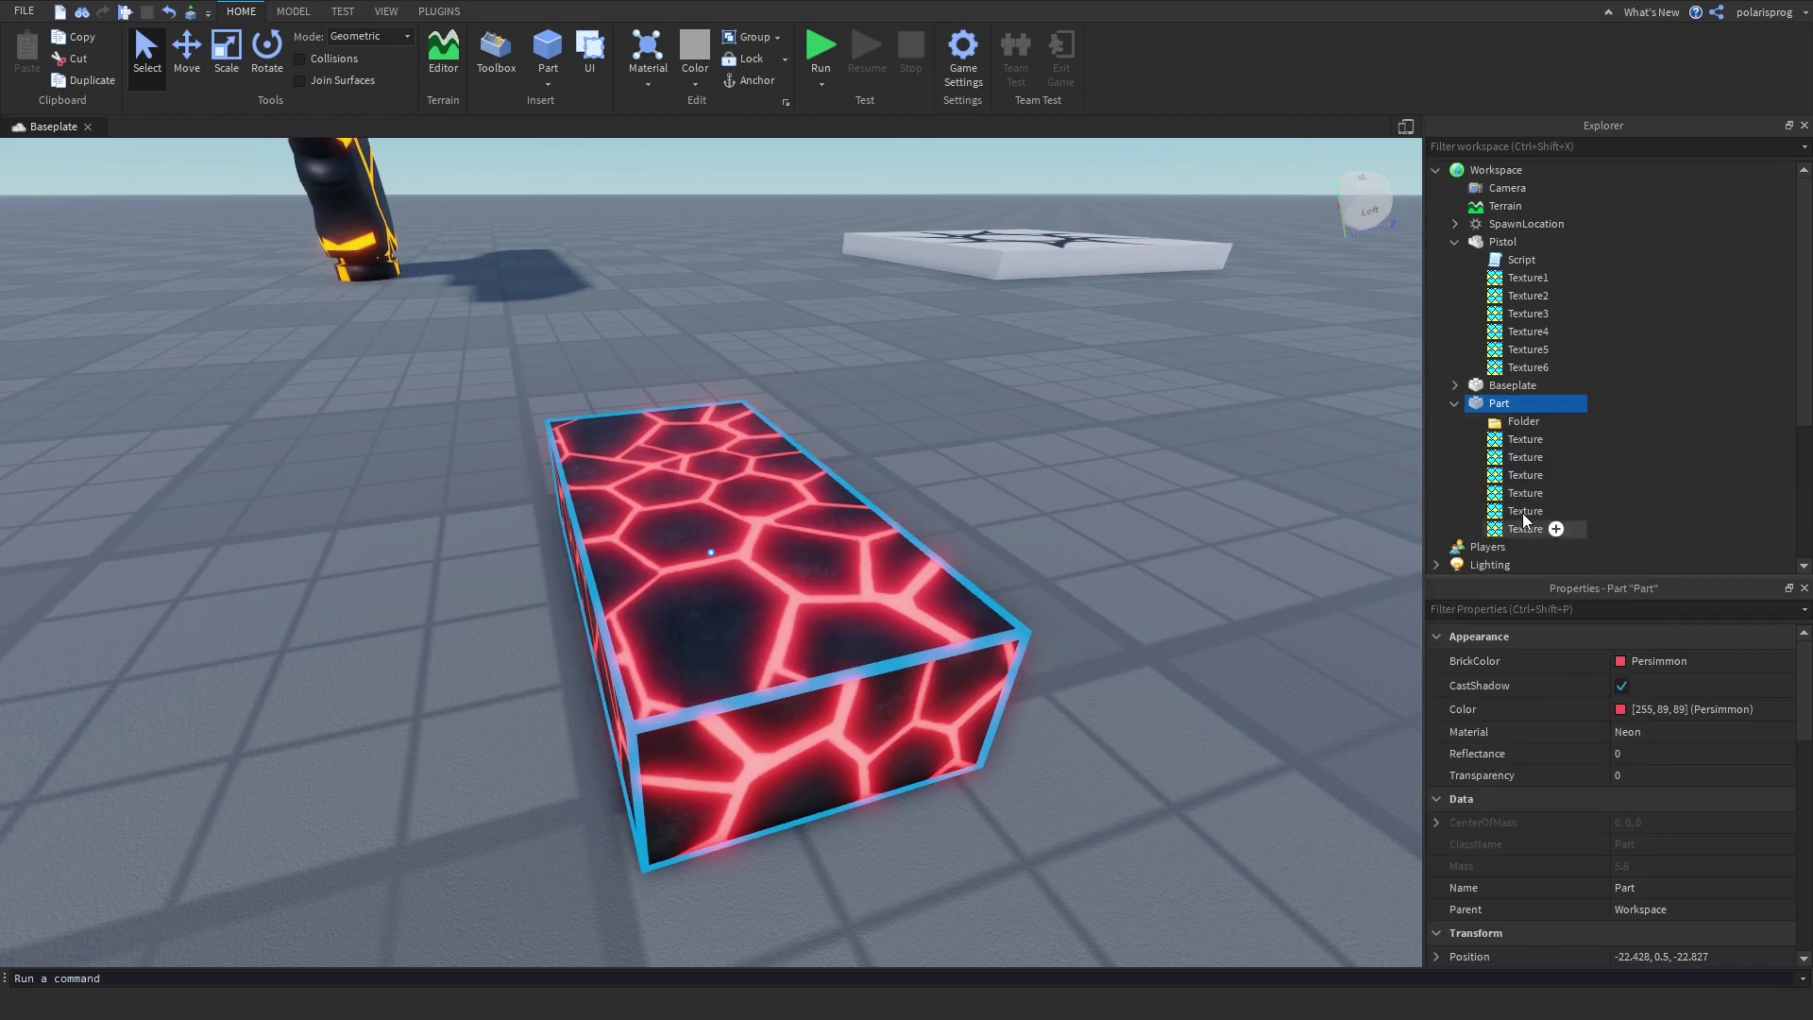
left_click(1517, 440)
left_click(1521, 425)
double_click(1522, 422)
type("Textures")
key("Return")
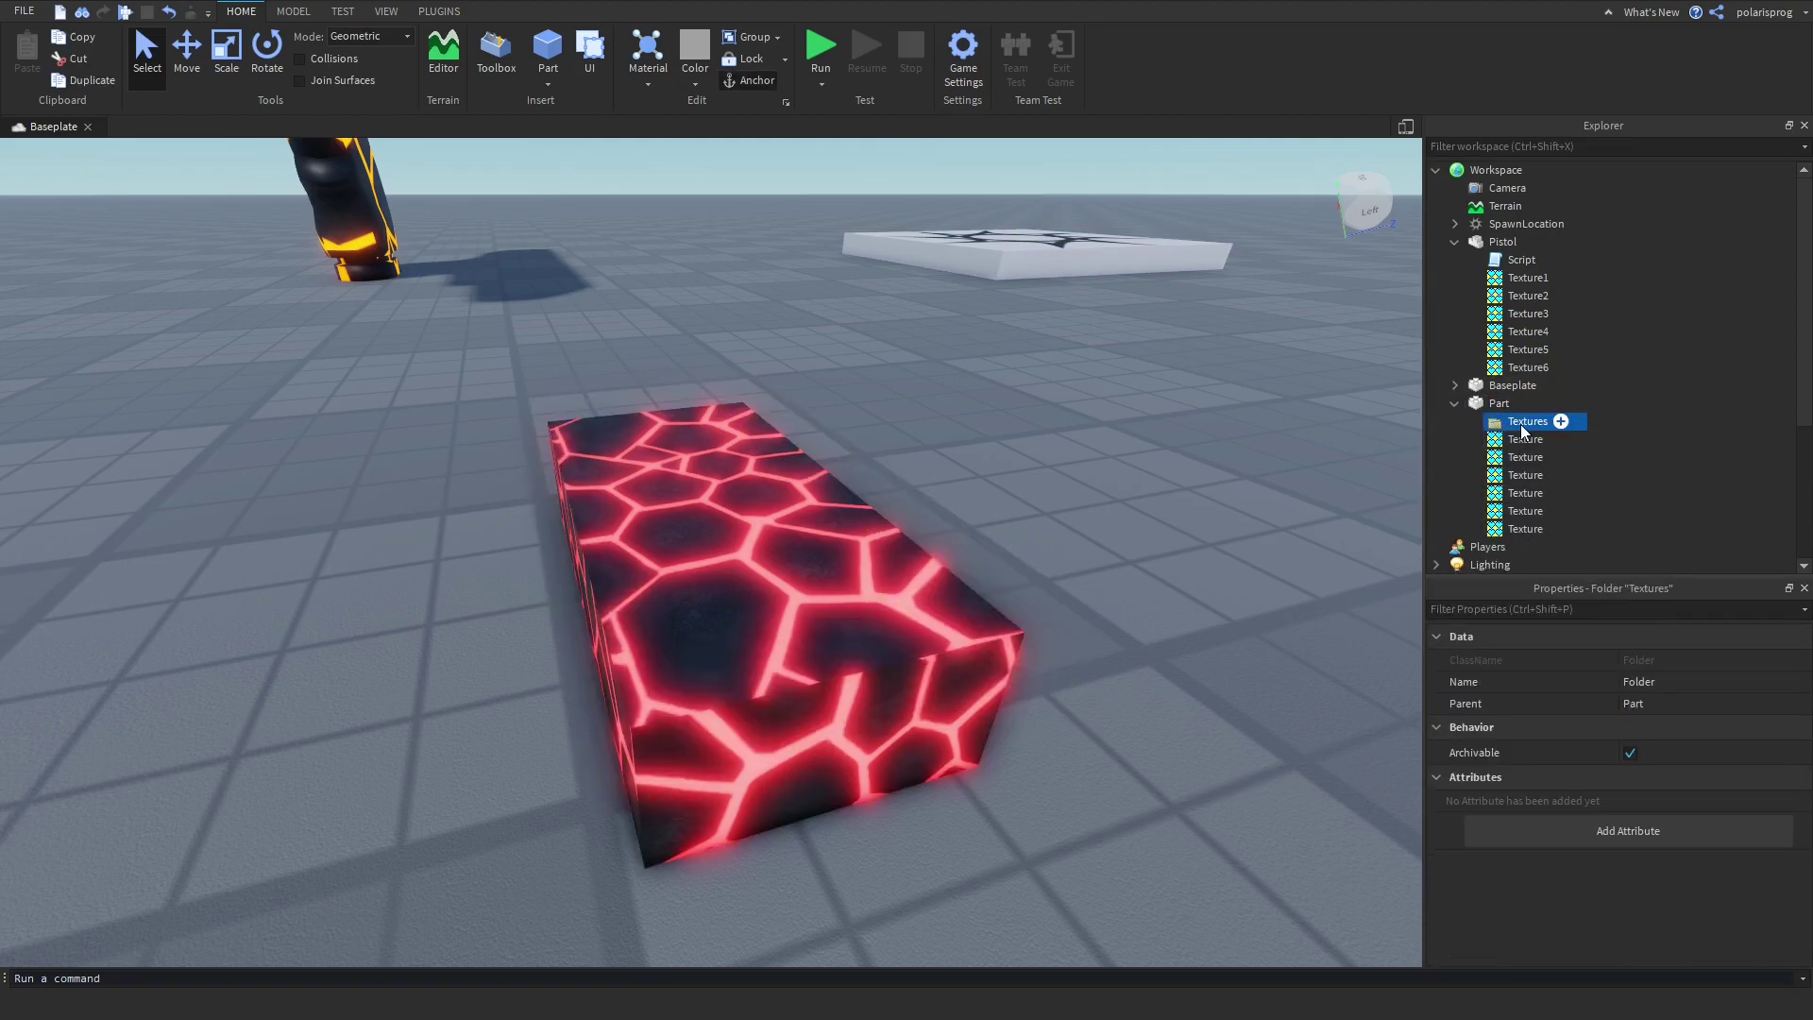
Move all six of the part's textures into the Textures folder
left_click(1522, 441)
left_click(1527, 528, "shift")
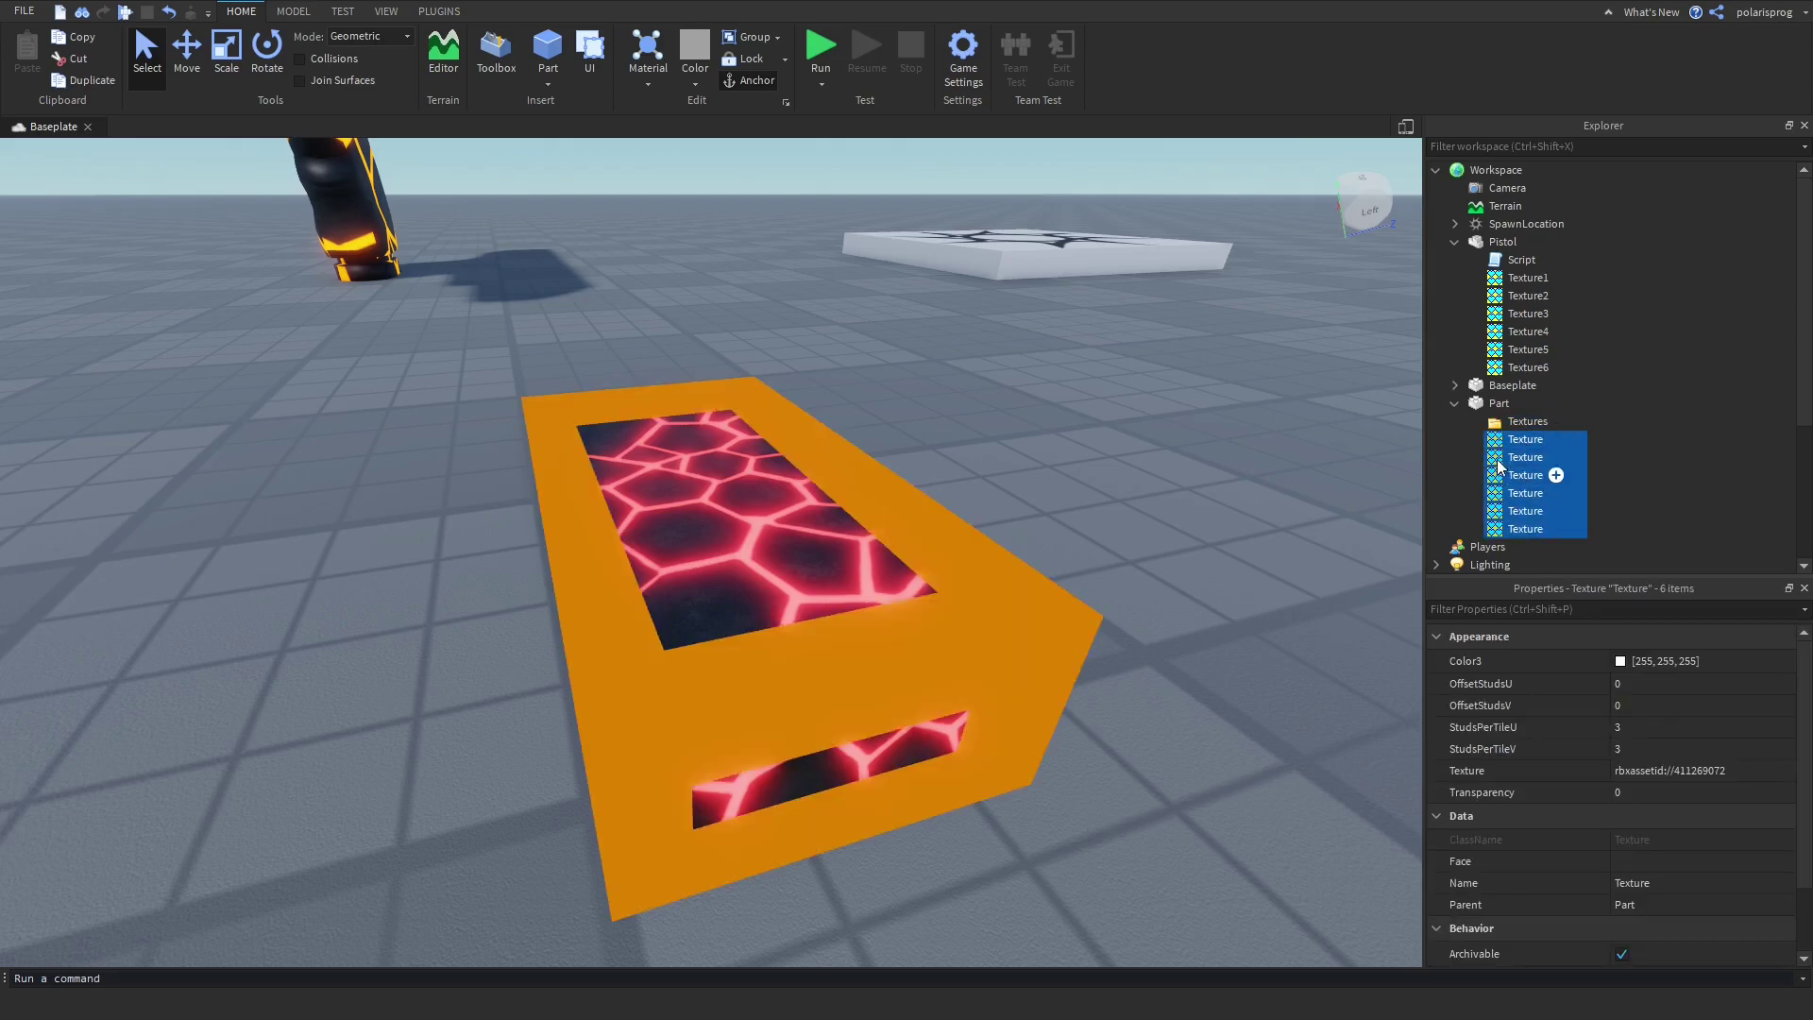
left_click_drag(1530, 451, 1562, 421)
left_click(1300, 512)
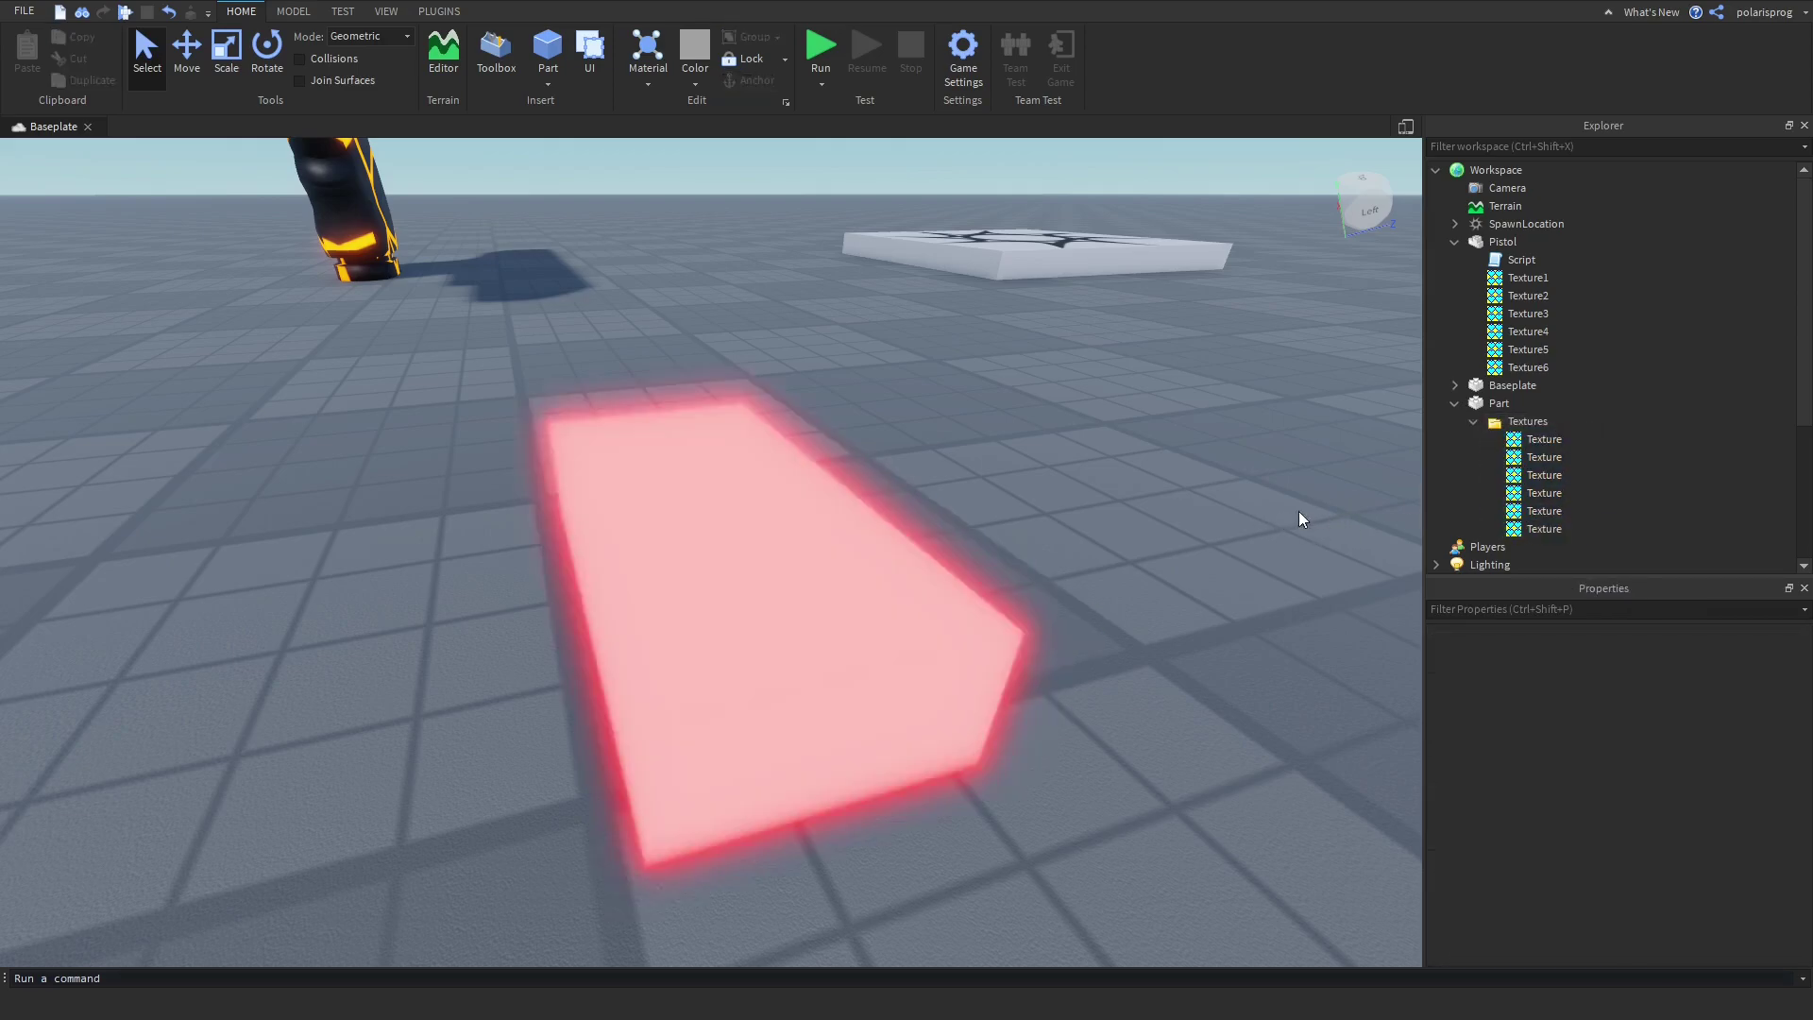
Undo moving the textures into the folder and delete the Textures folder
key("ctrl+z")
left_click(1527, 421)
key("Delete")
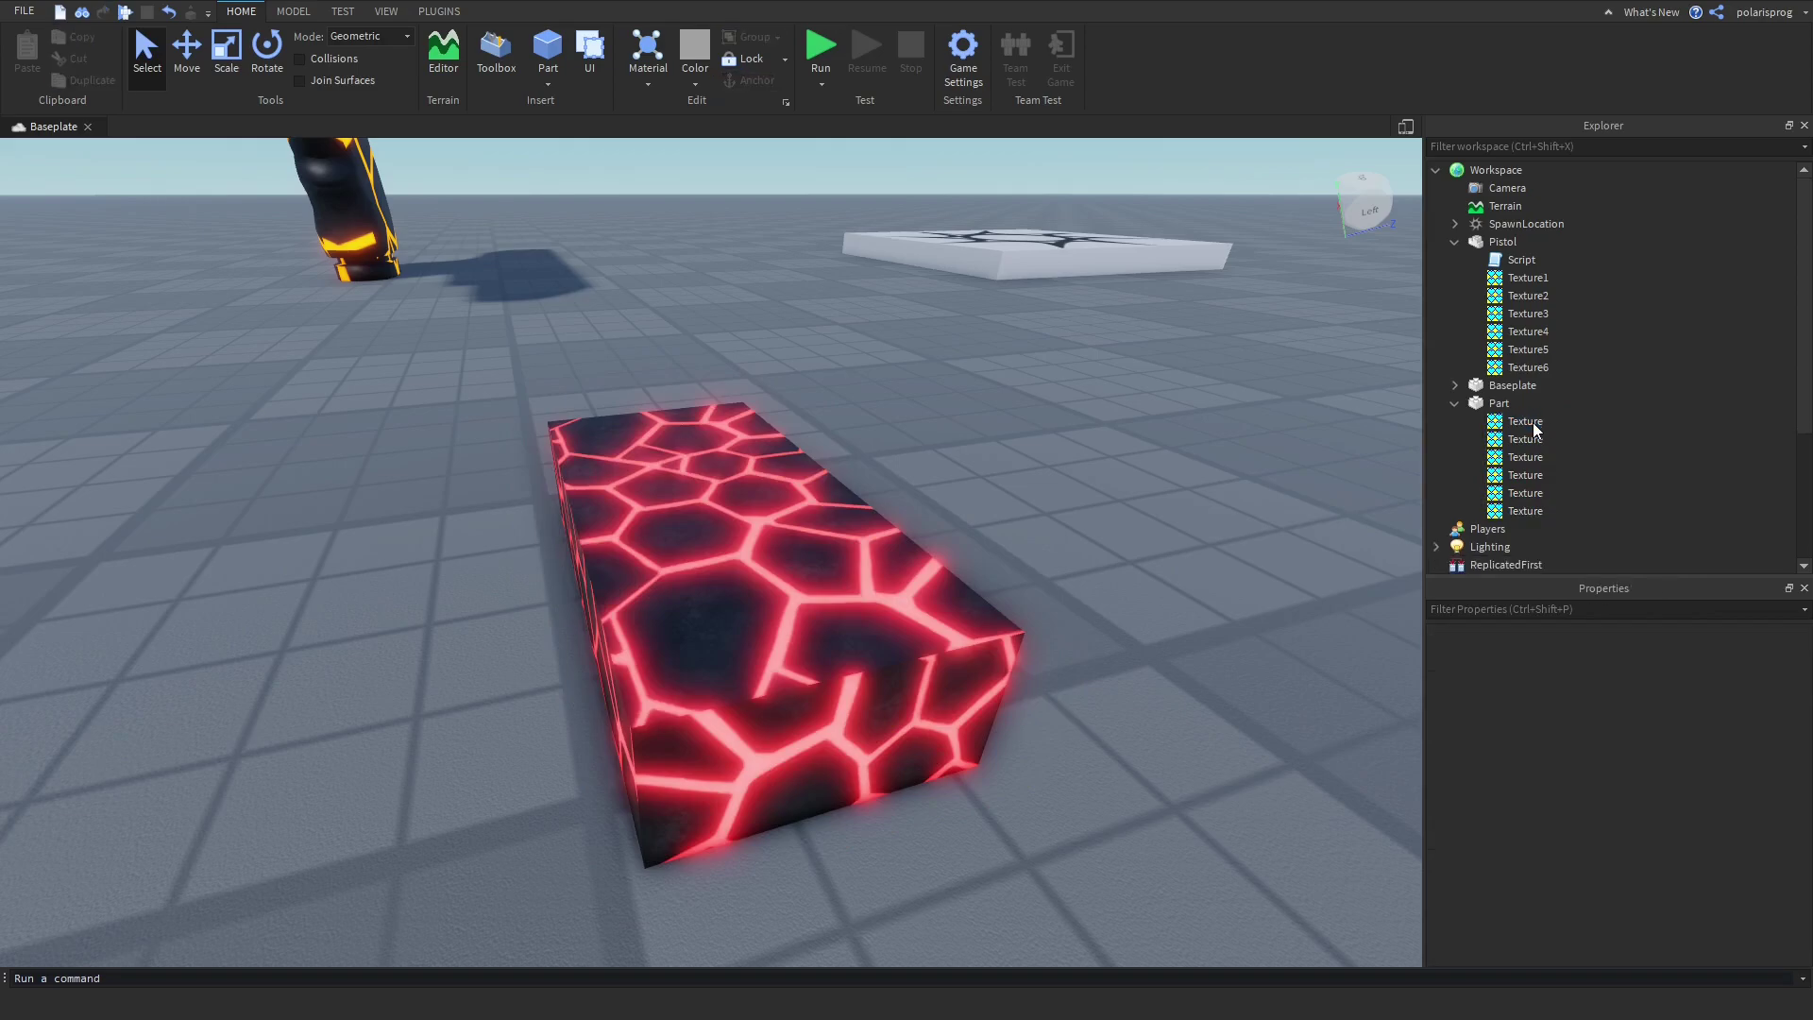
Raise the lava part above the baseplate to a height of about 7.45 studs
right_click_drag(1023, 626, 757, 696)
left_click(757, 693)
left_click(198, 71)
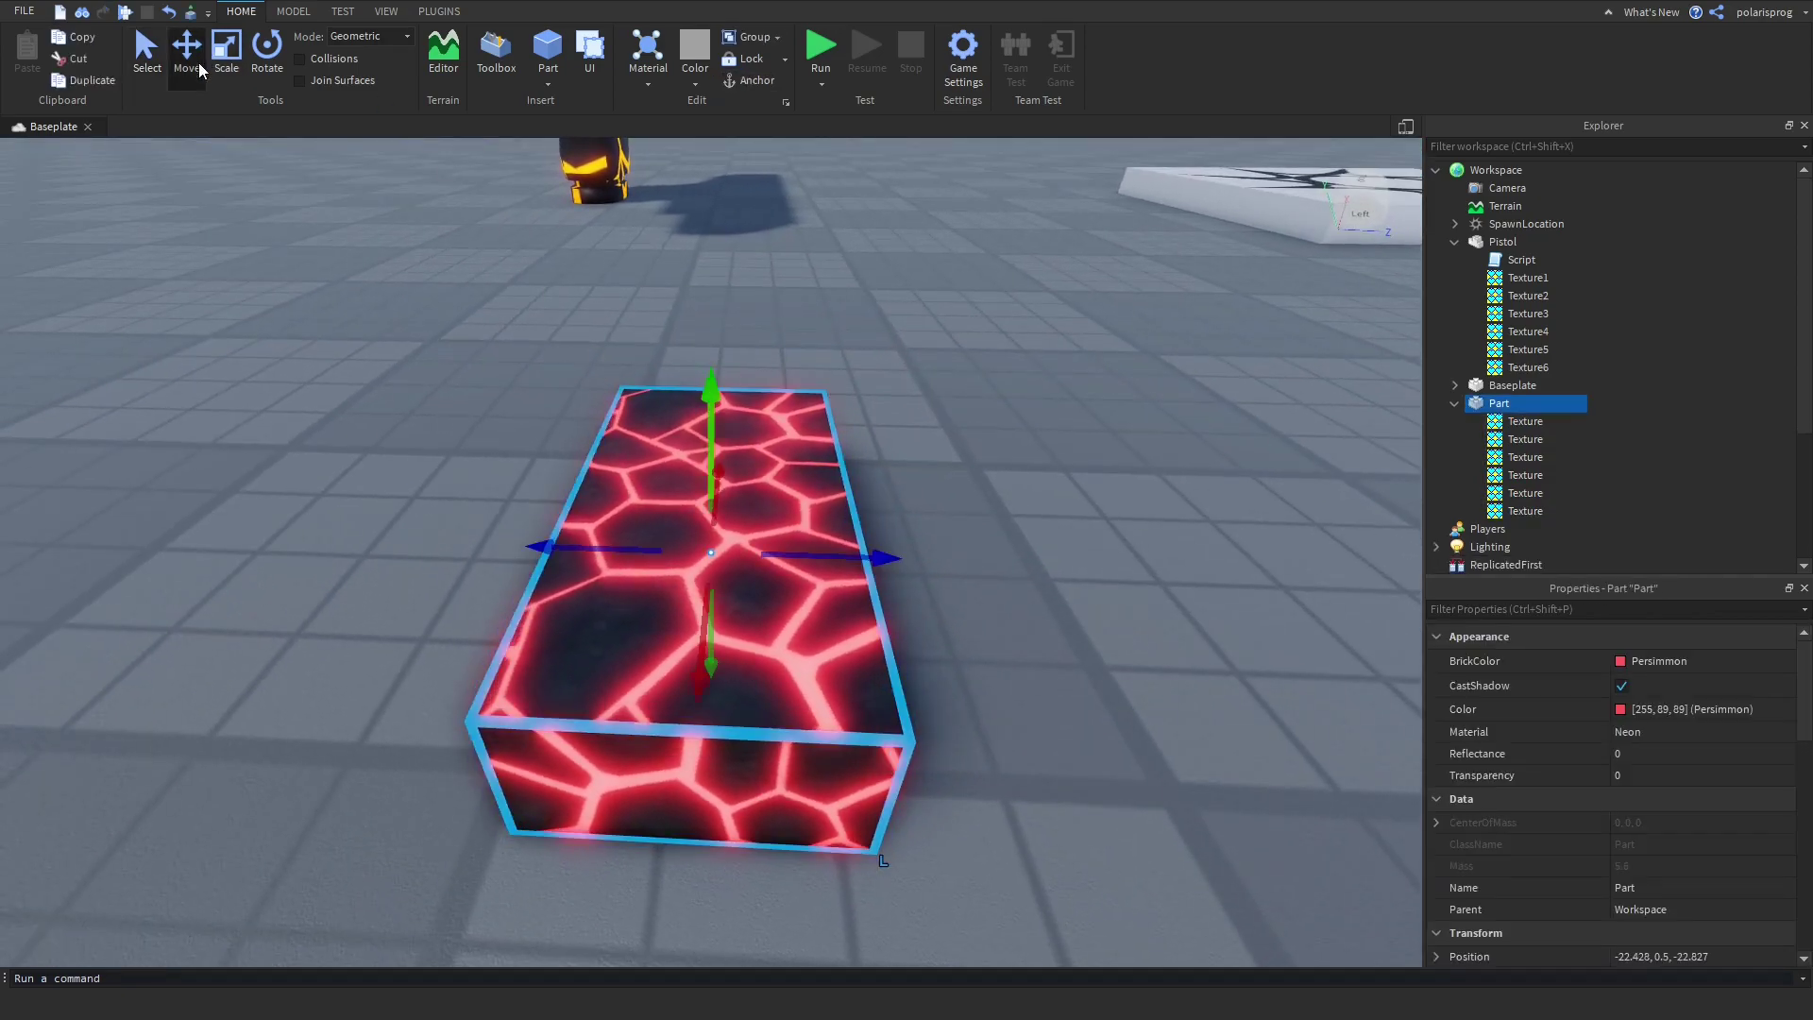
left_click_drag(710, 387, 691, 227)
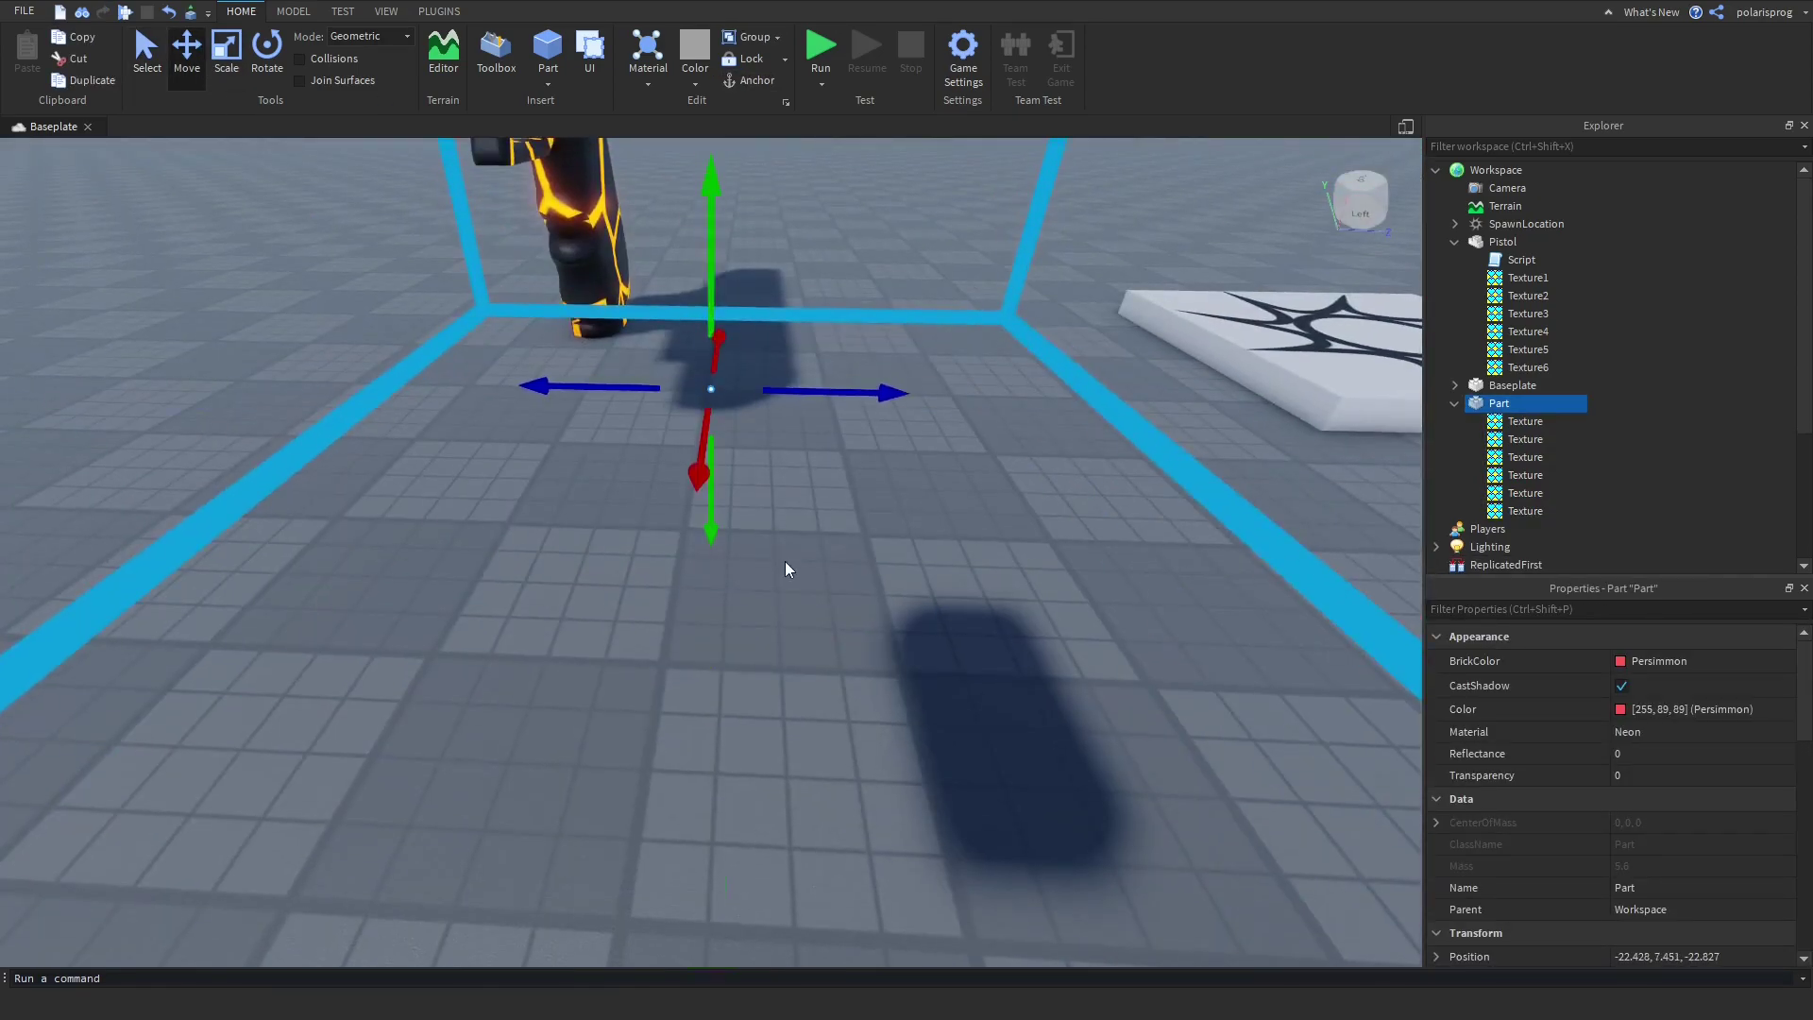
key("f")
right_click_drag(784, 561, 779, 557)
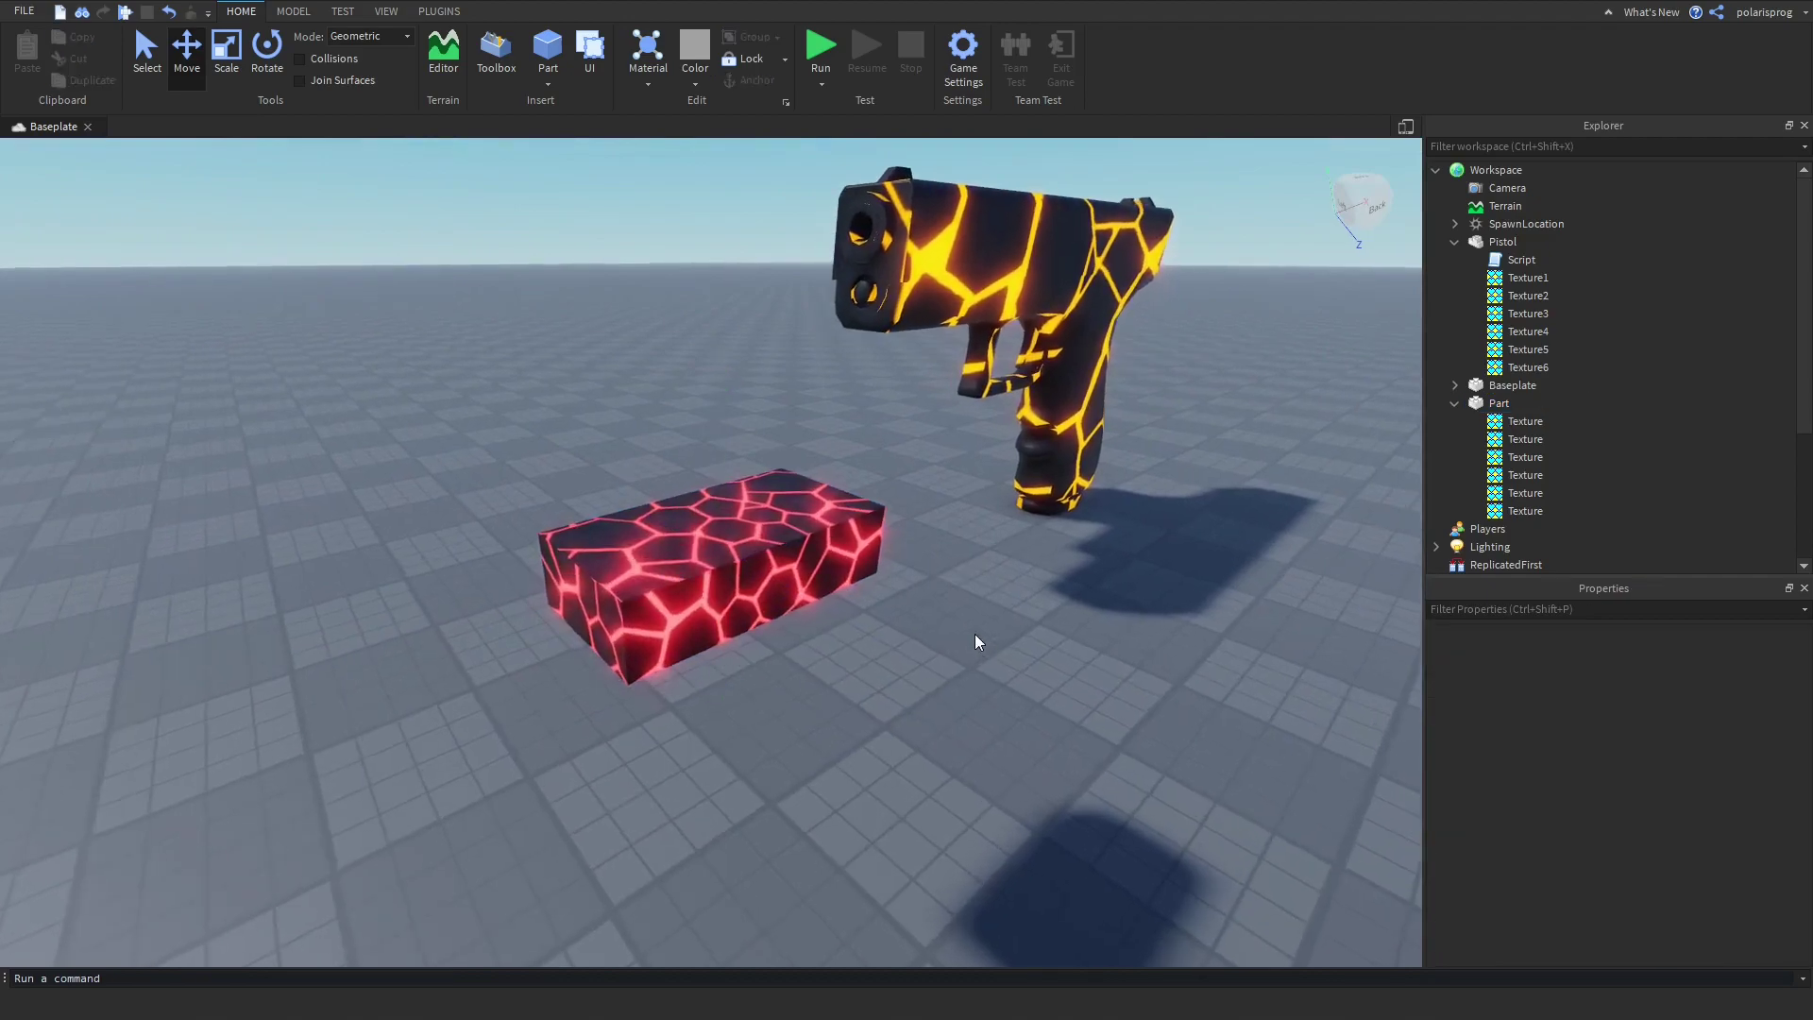
Place the lava part back on the baseplate near the white slab, at about -2.8, 0.5, -12.6
scroll(975, 633, "up", 5)
left_click(980, 607)
scroll(979, 608, "down", 10)
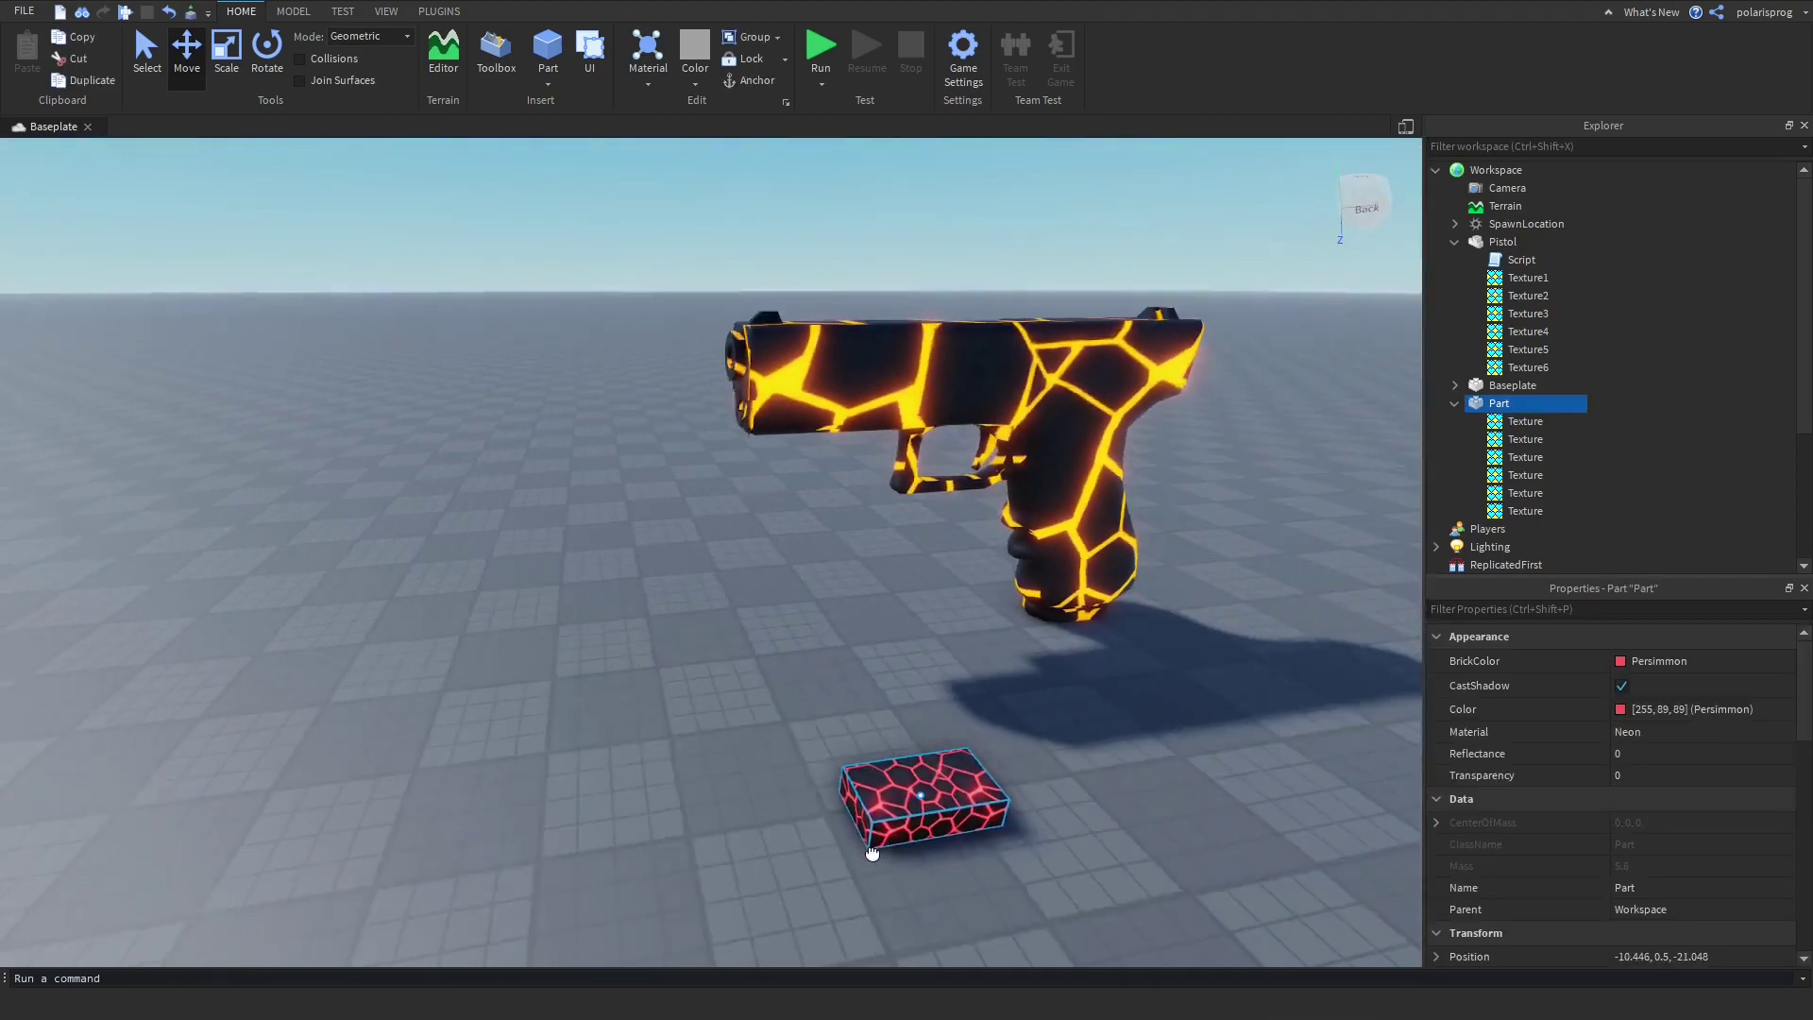
key("f")
right_click_drag(733, 869, 885, 873)
right_click_drag(886, 875, 1259, 407)
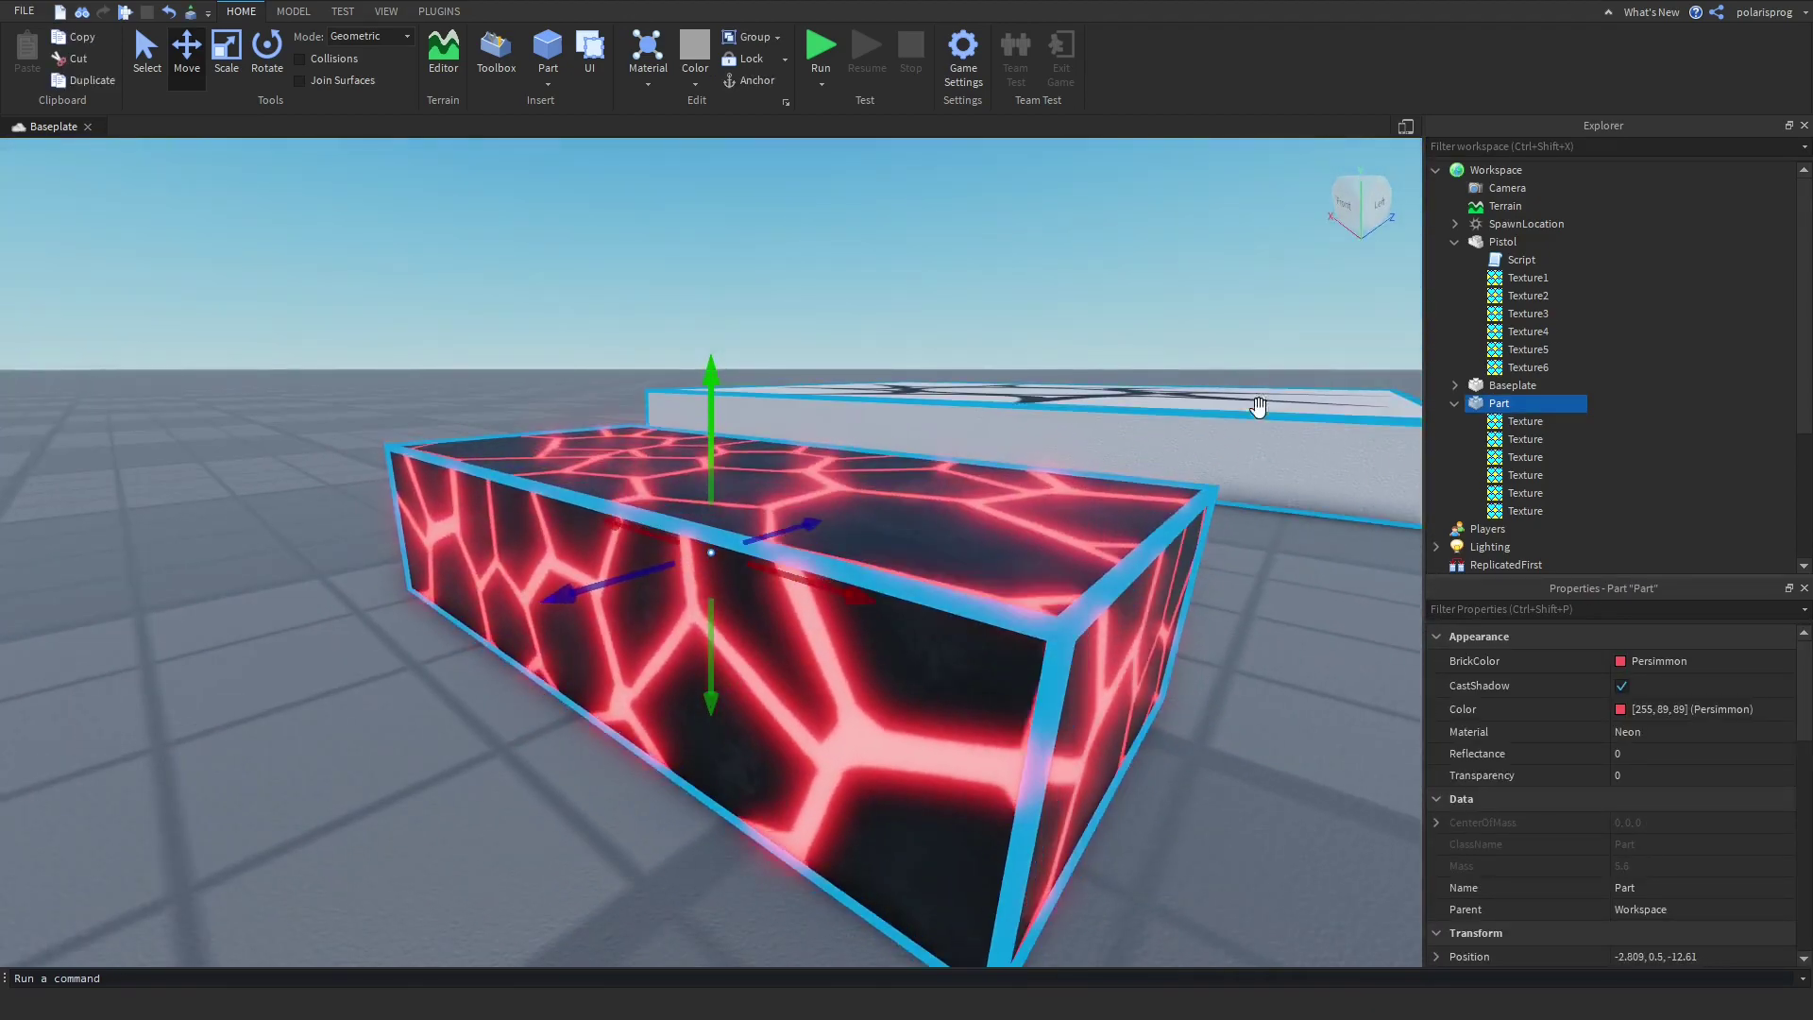
scroll(1259, 407, "down", 3)
left_click(1507, 421)
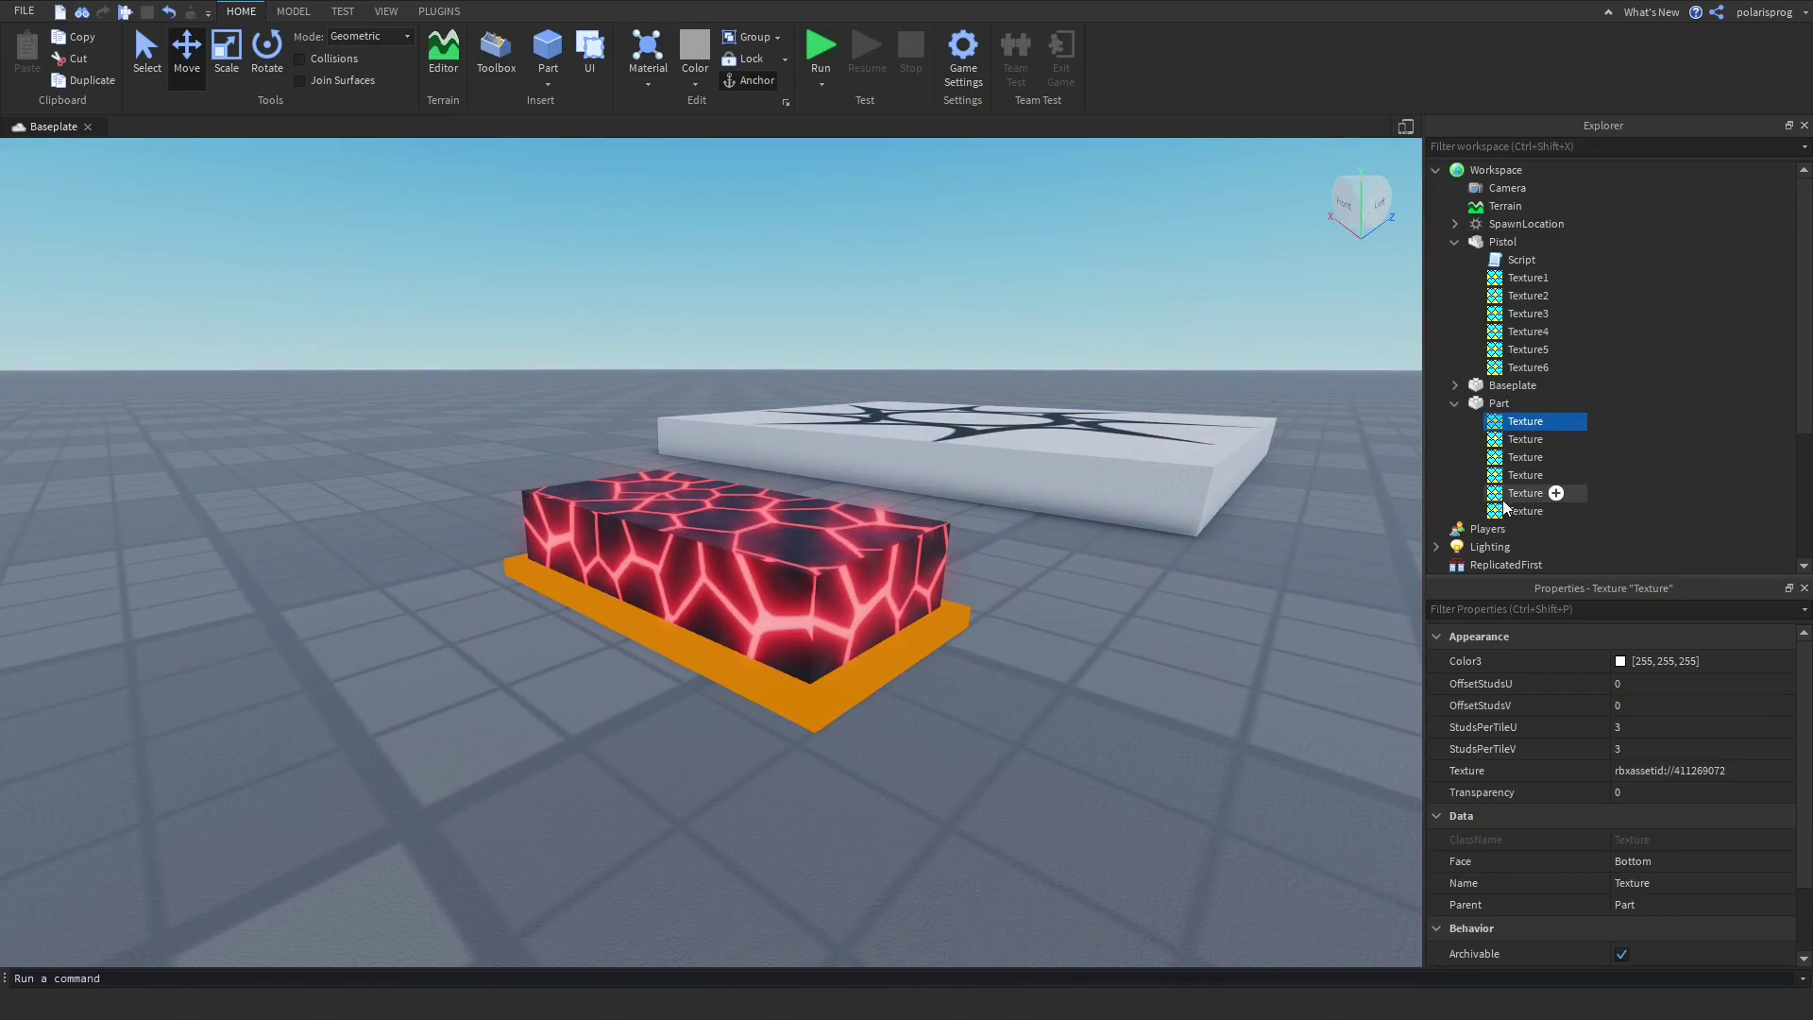
left_click(1504, 508, "shift")
left_click(1523, 439)
key("F2")
type("e")
right_click_drag(1289, 489, 697, 689)
key("ctrl+z")
left_click(725, 548)
right_click_drag(725, 548, 727, 614)
left_click(726, 614)
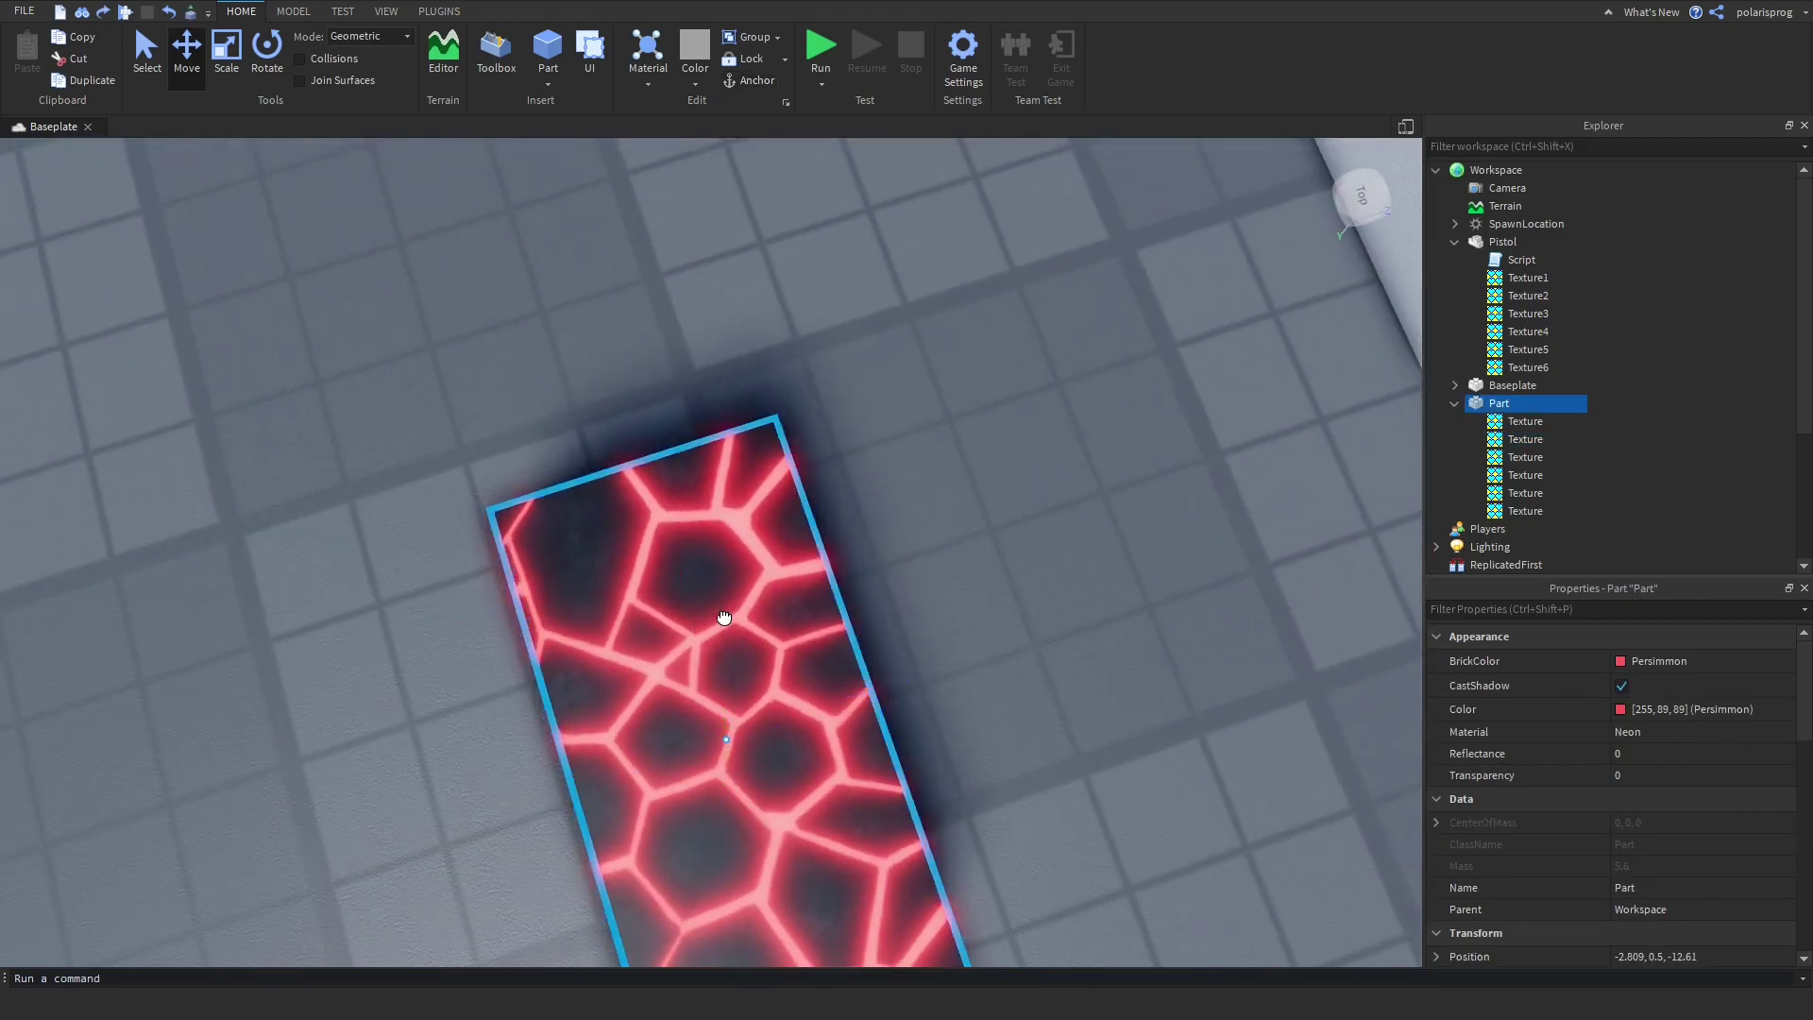
Try an OffsetStudsU of 2 on the part's top texture and reset it to 0
right_click_drag(1116, 733, 931, 657)
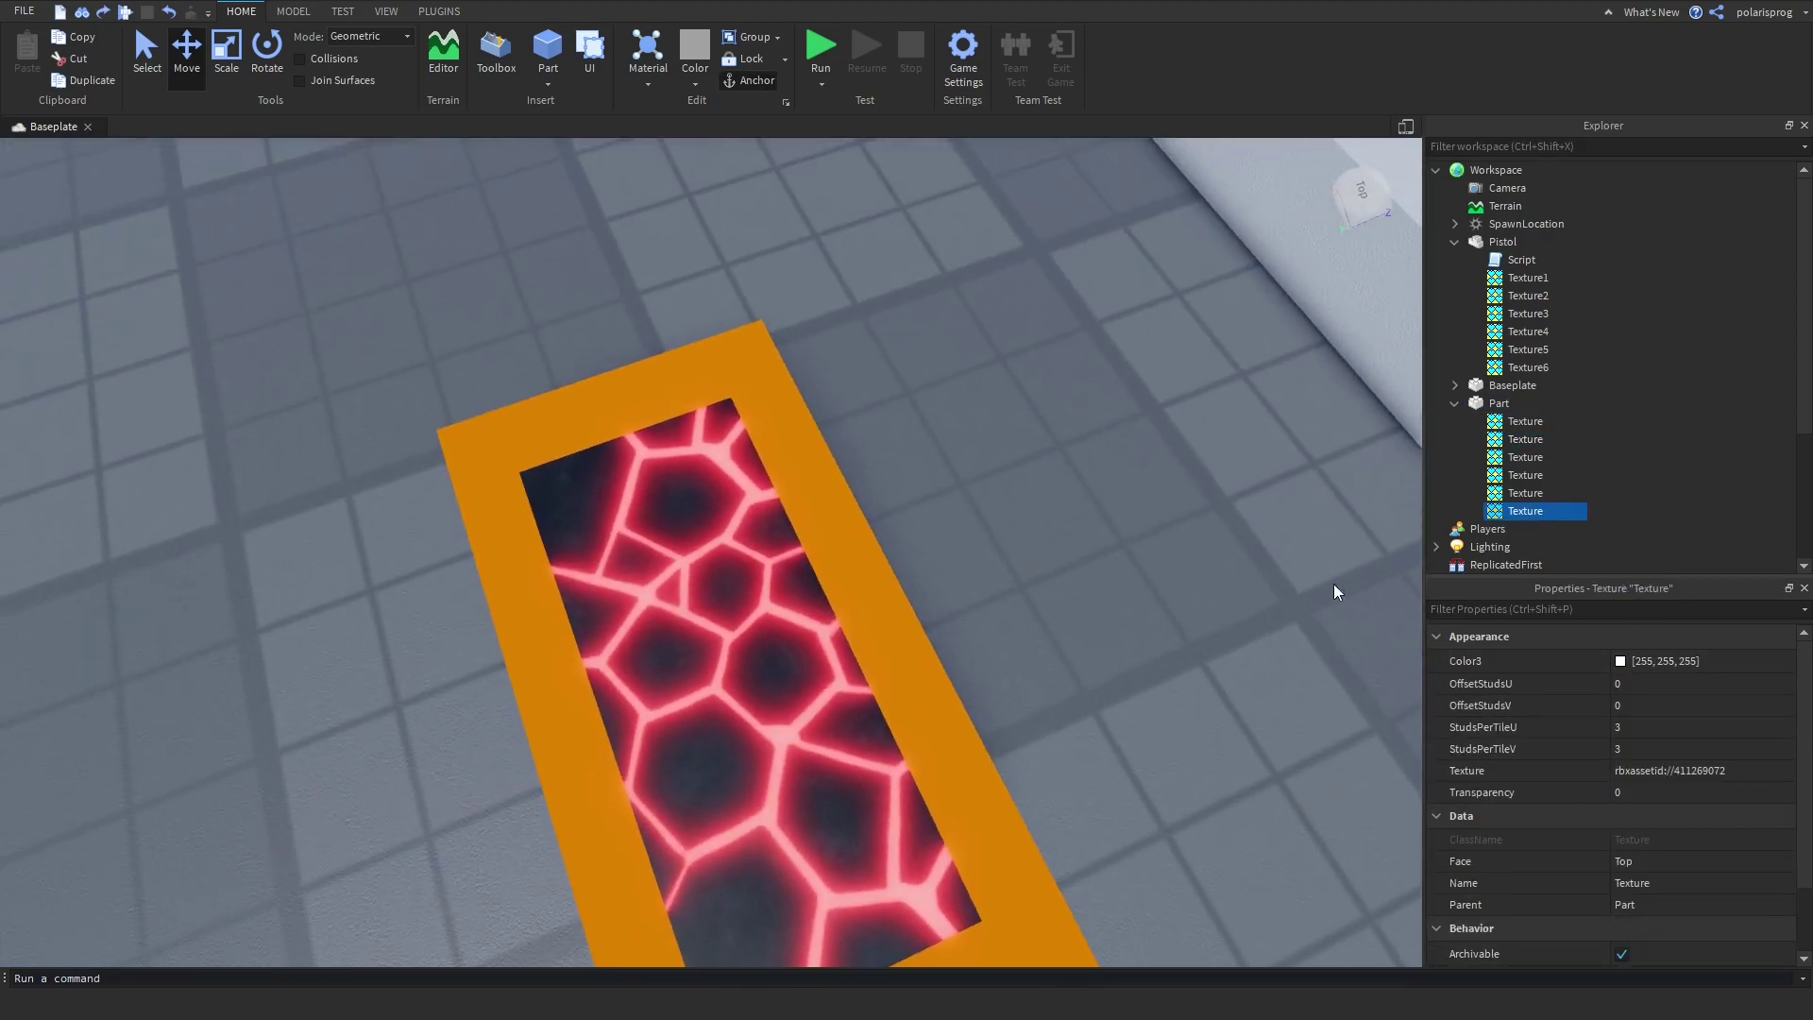
left_click(1613, 684)
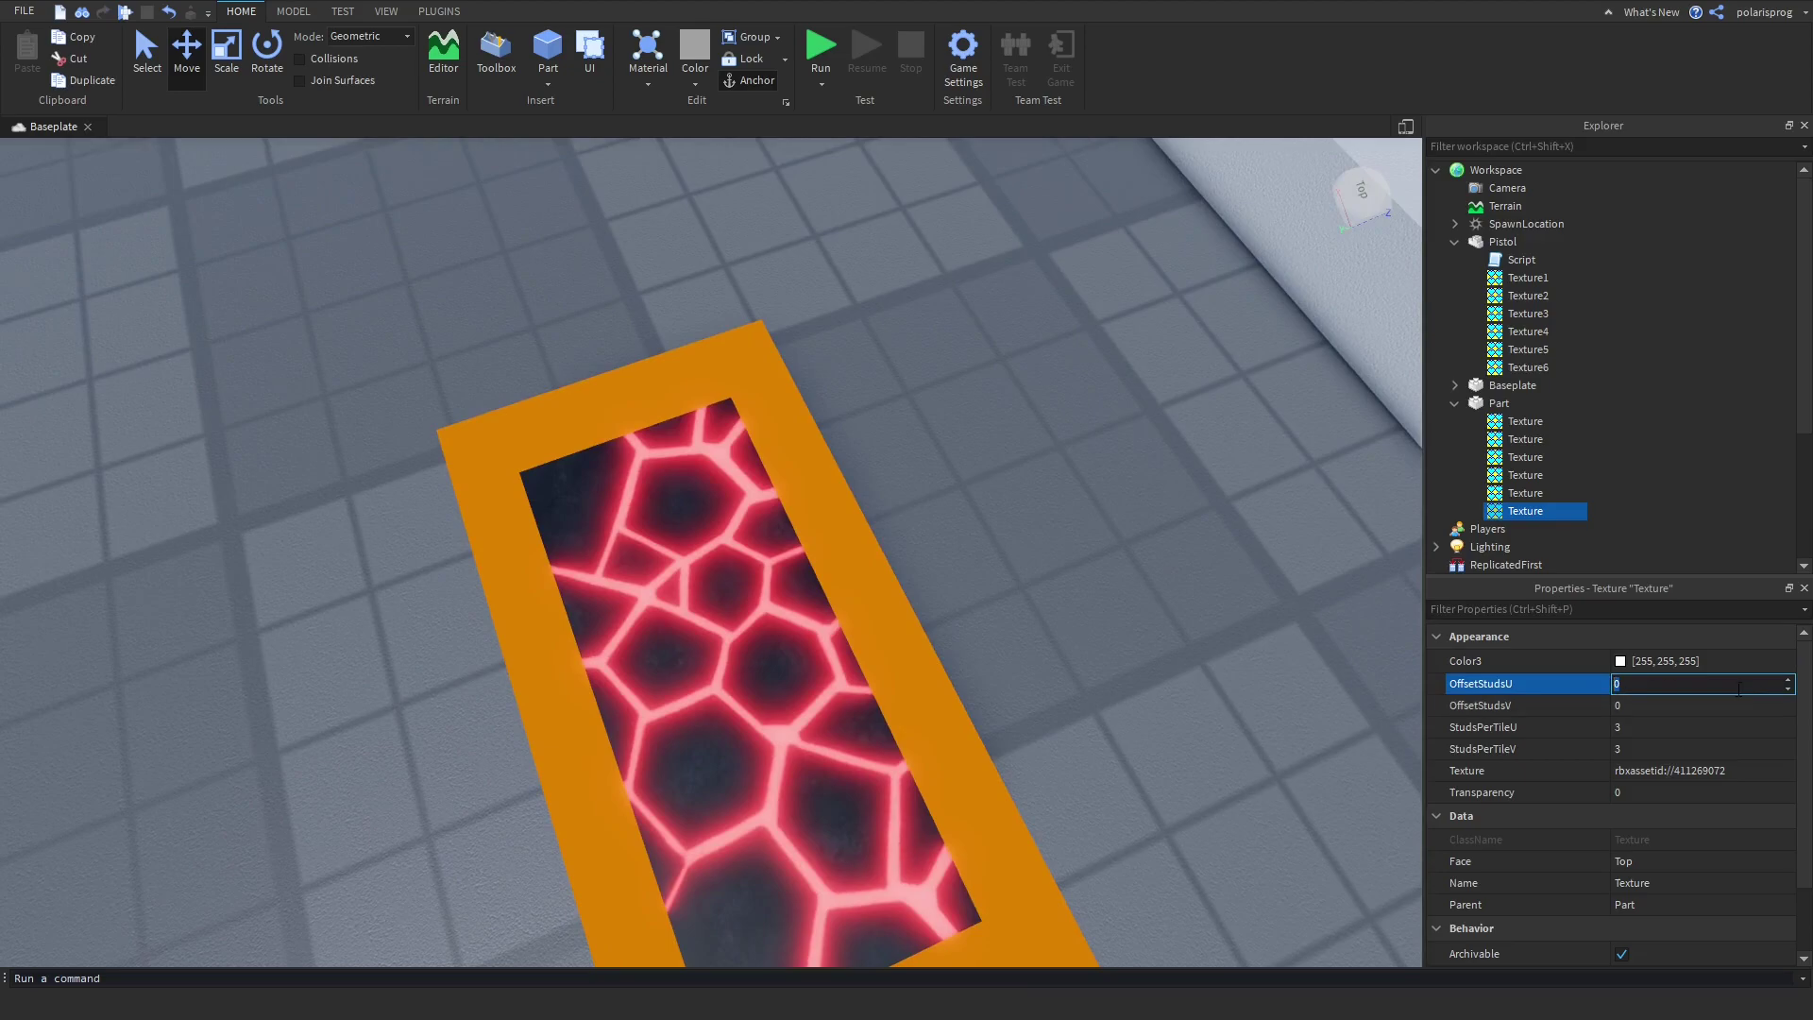
type("2")
key("Return")
left_click(1696, 704)
left_click(1701, 702)
left_click(1699, 690)
type("0")
key("Return")
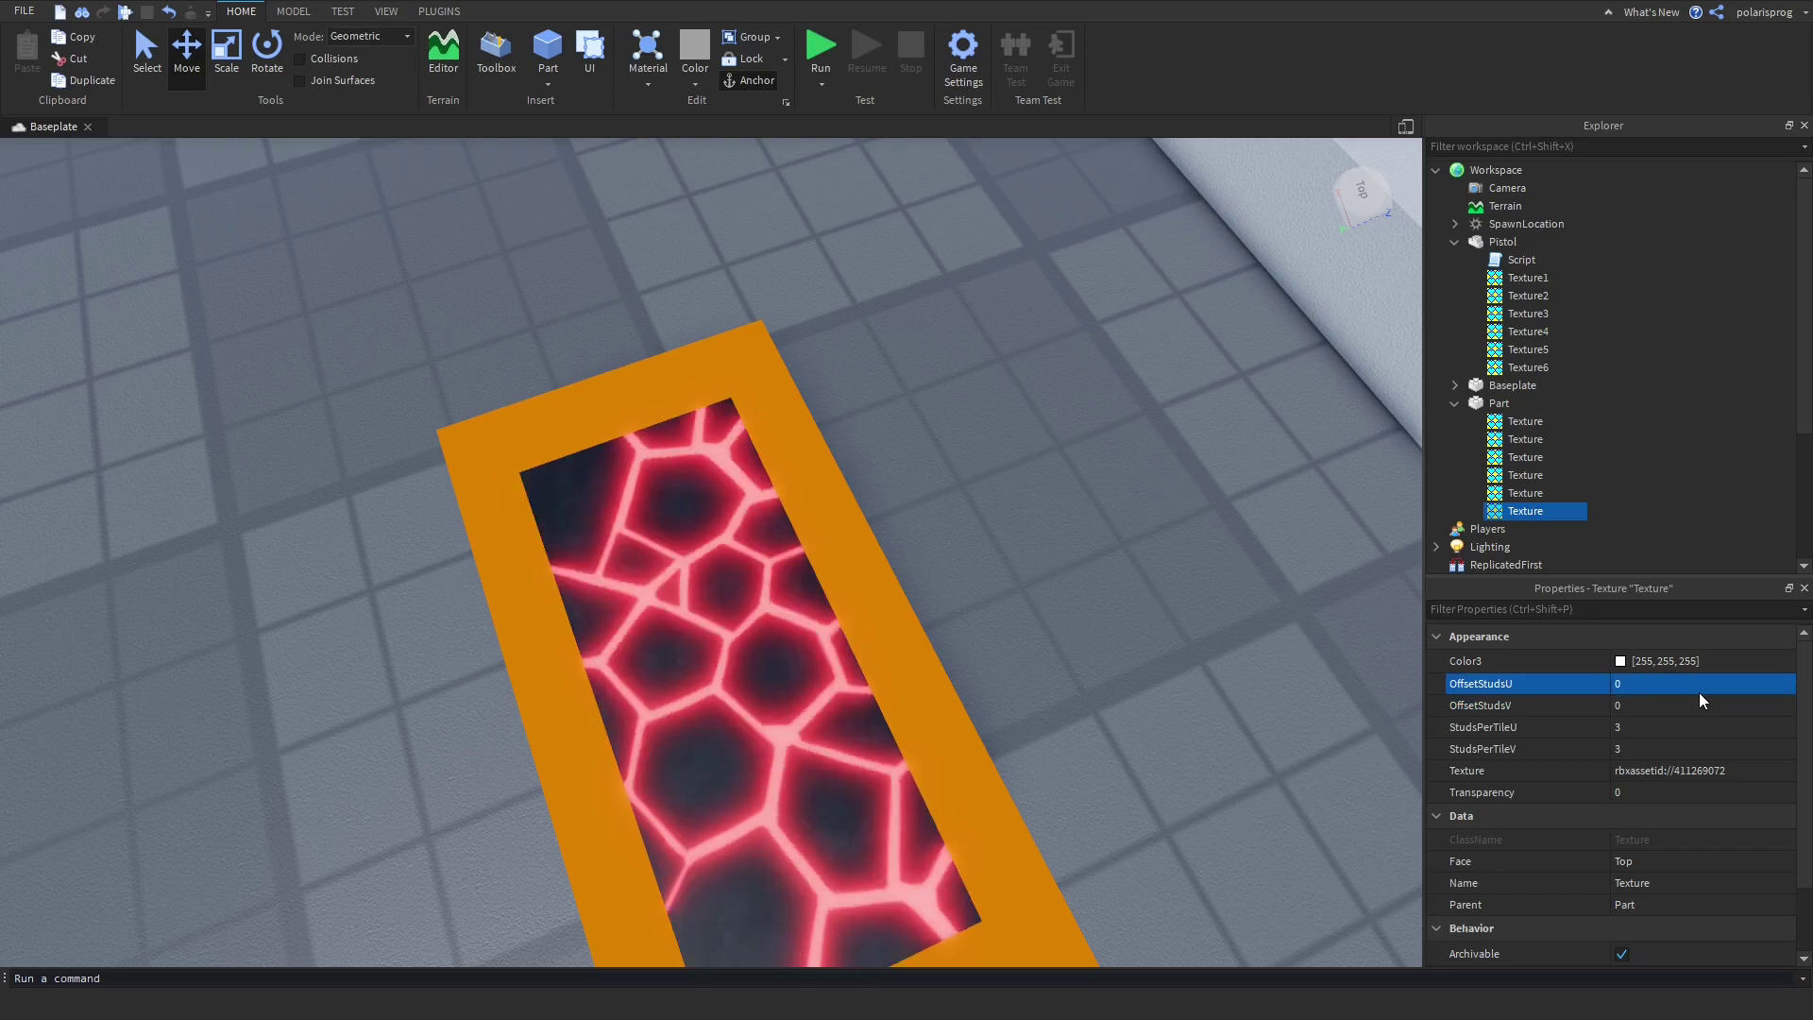
Test an OffsetStudsU of 10 on the part's top texture, restoring it to 0
right_click_drag(739, 638, 739, 638)
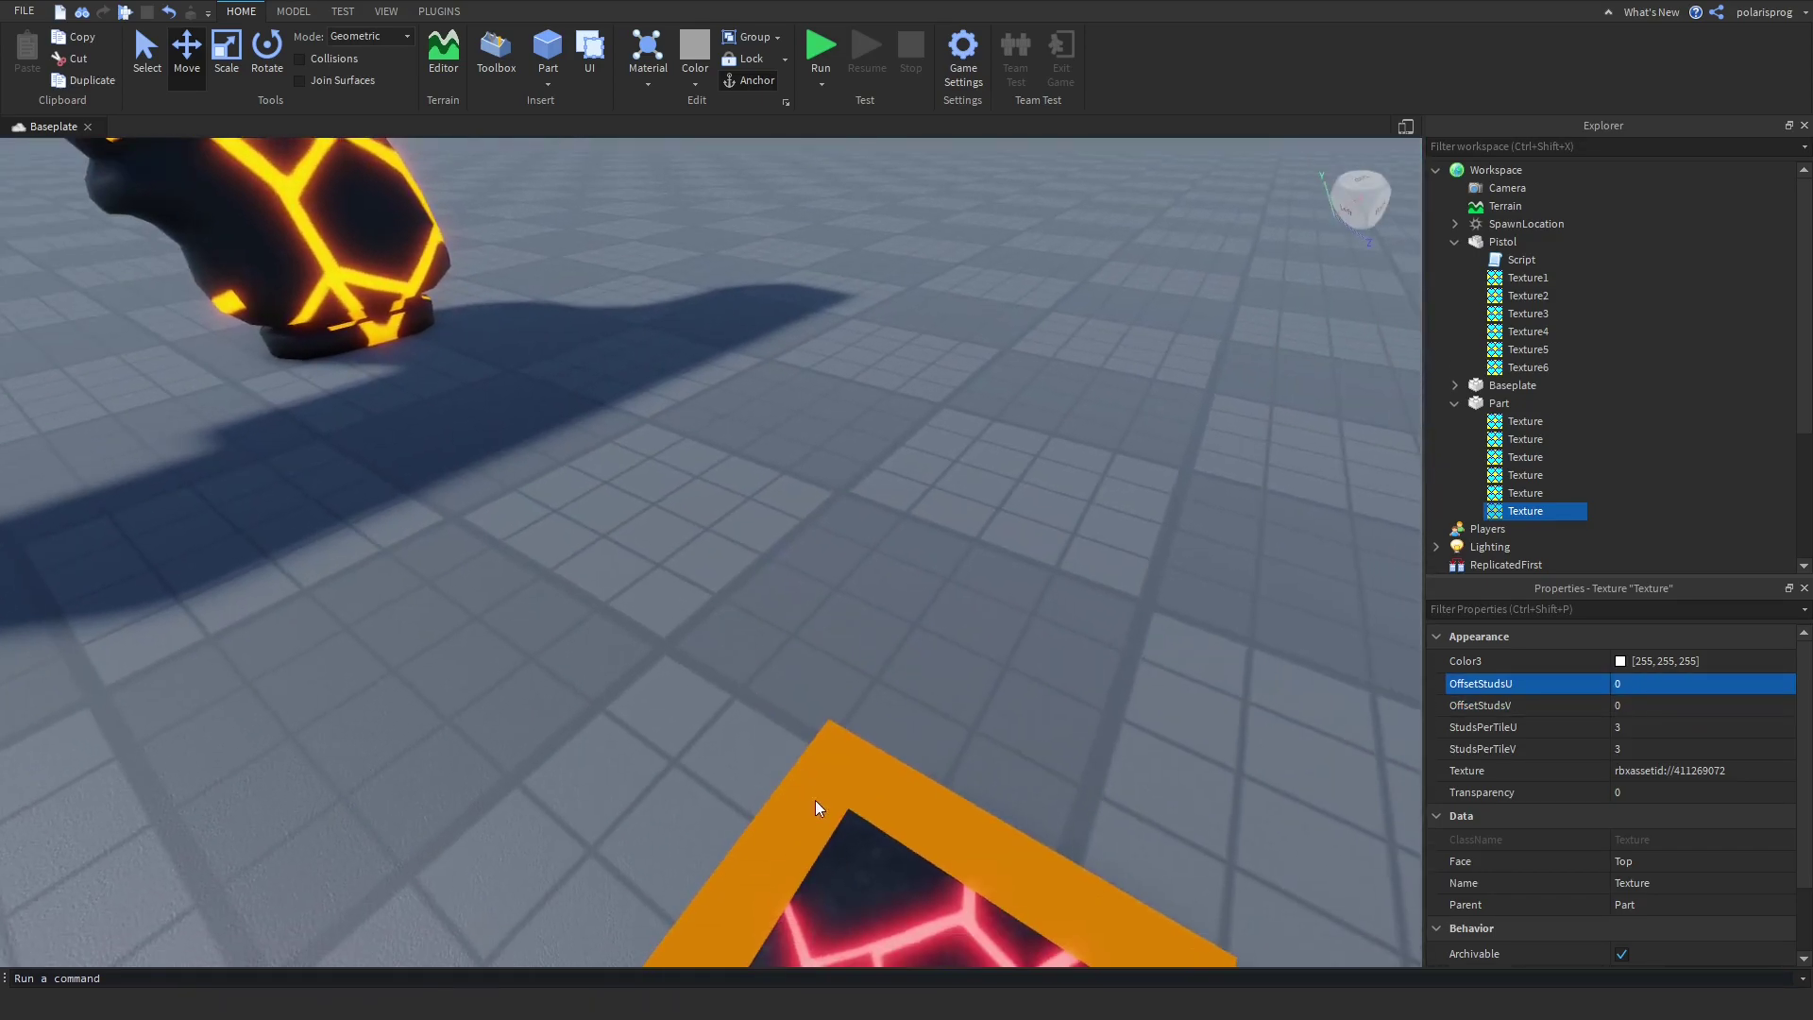
scroll(816, 784, "down", 5)
scroll(819, 761, "up", 5)
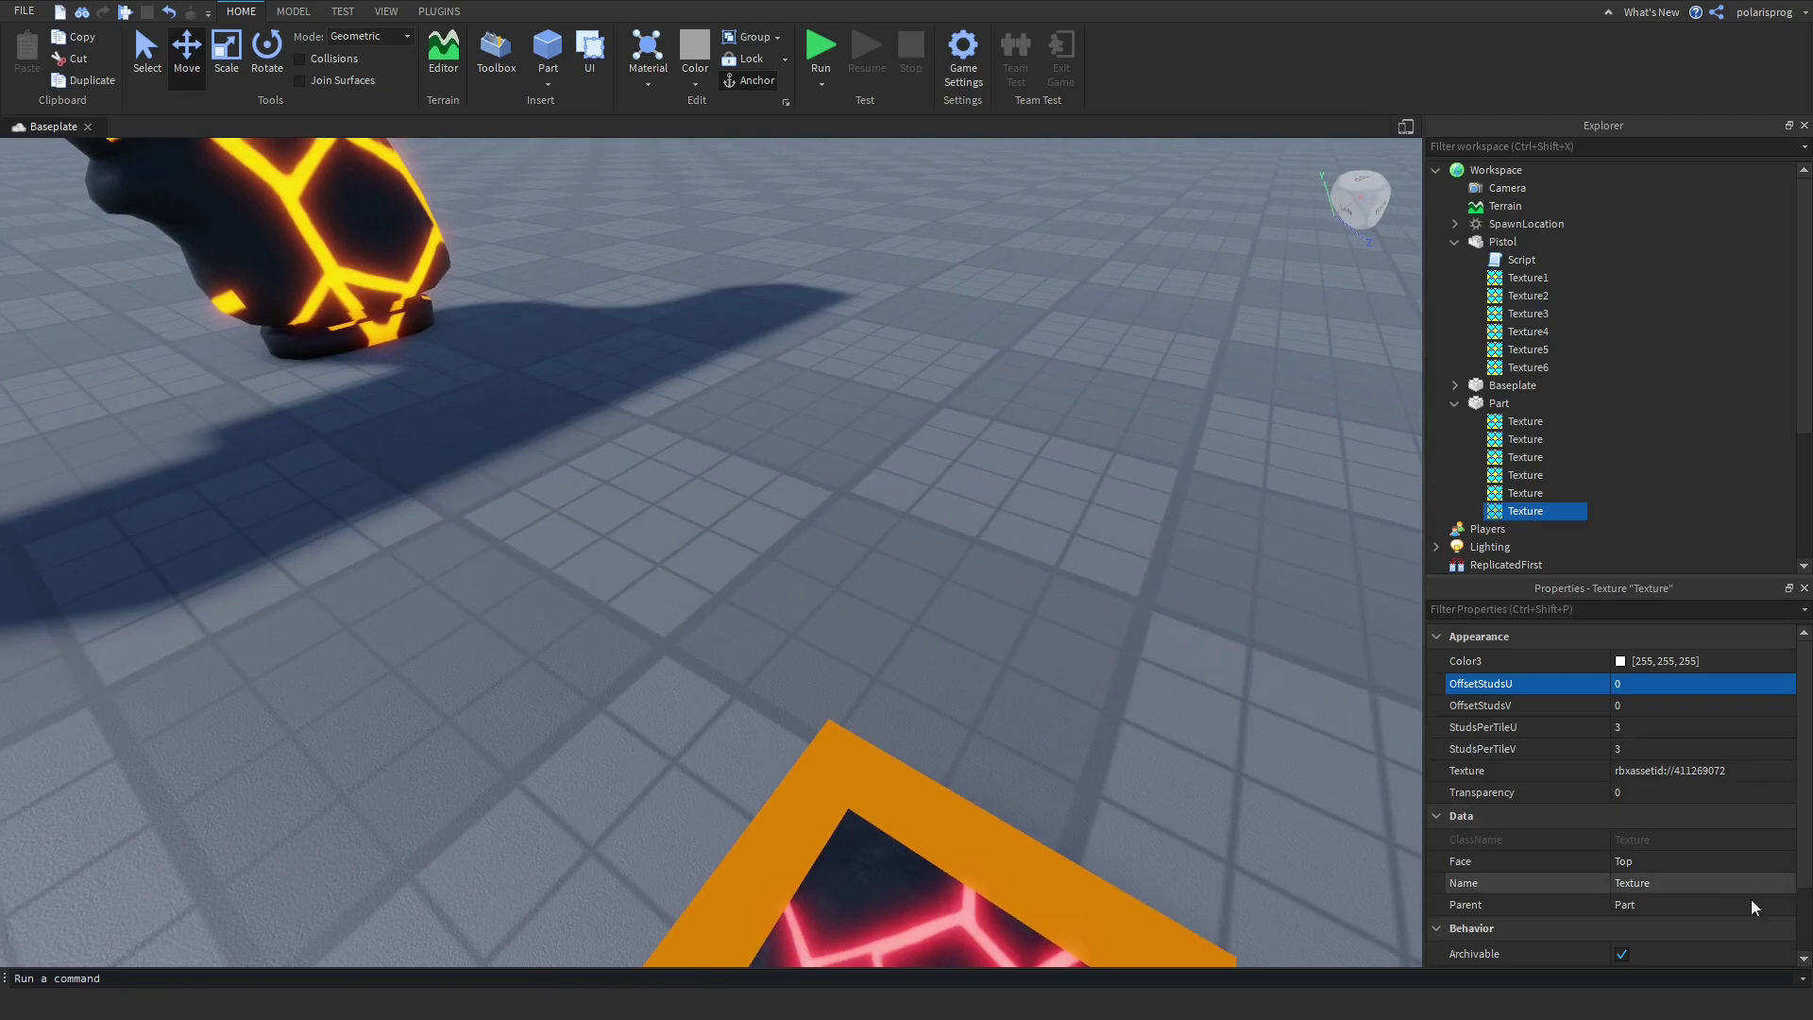
right_click_drag(912, 734, 912, 735)
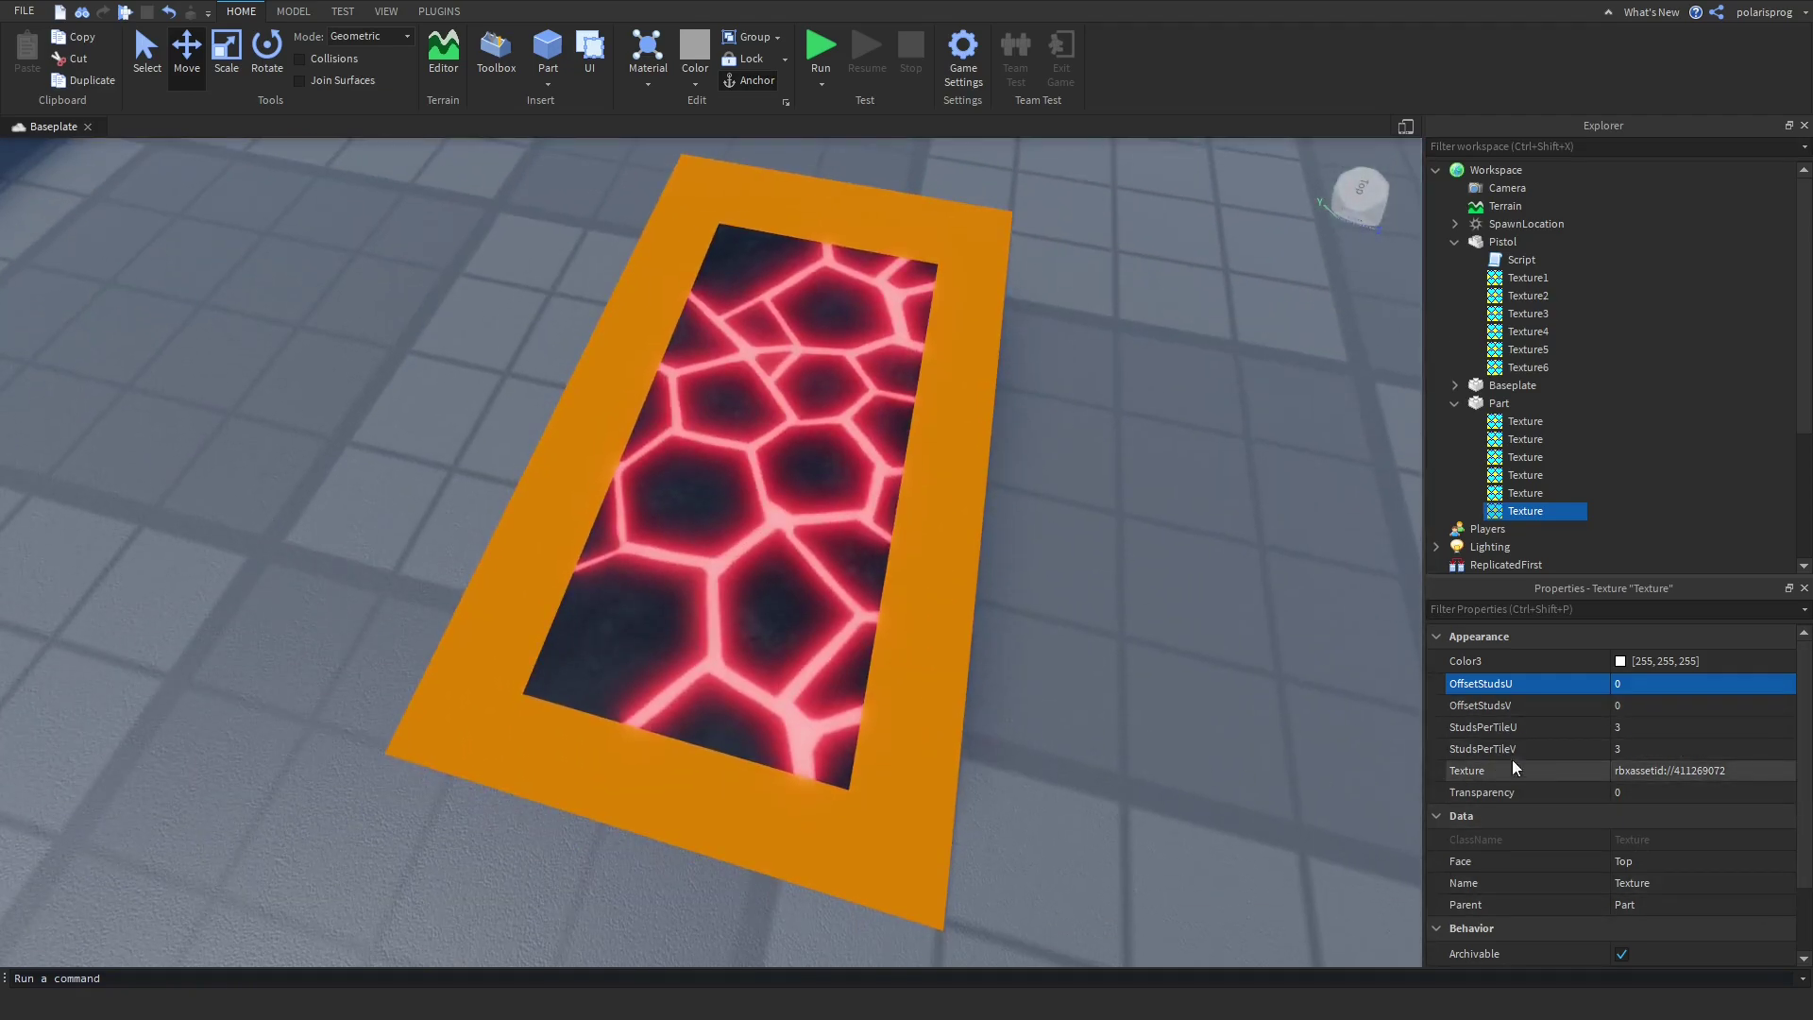
left_click(1666, 694)
type("10")
key("Return")
left_click(1666, 694)
type("0")
key("Return")
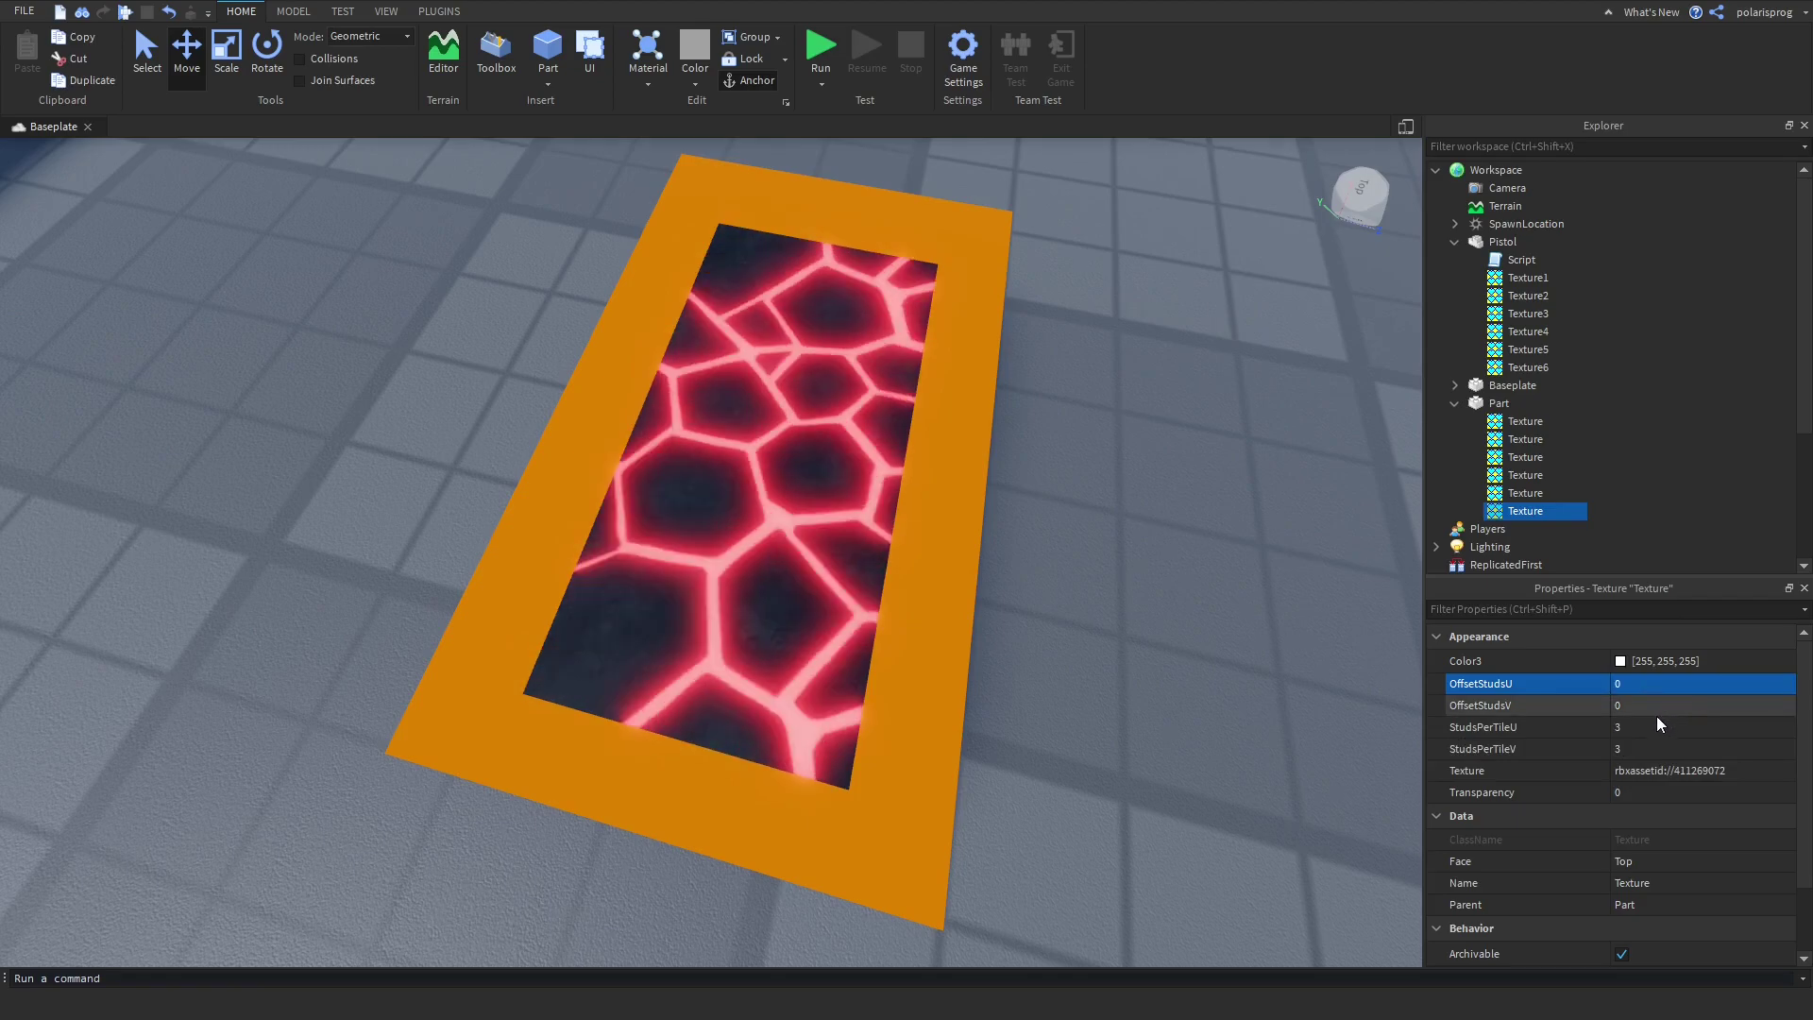
left_click(1657, 716)
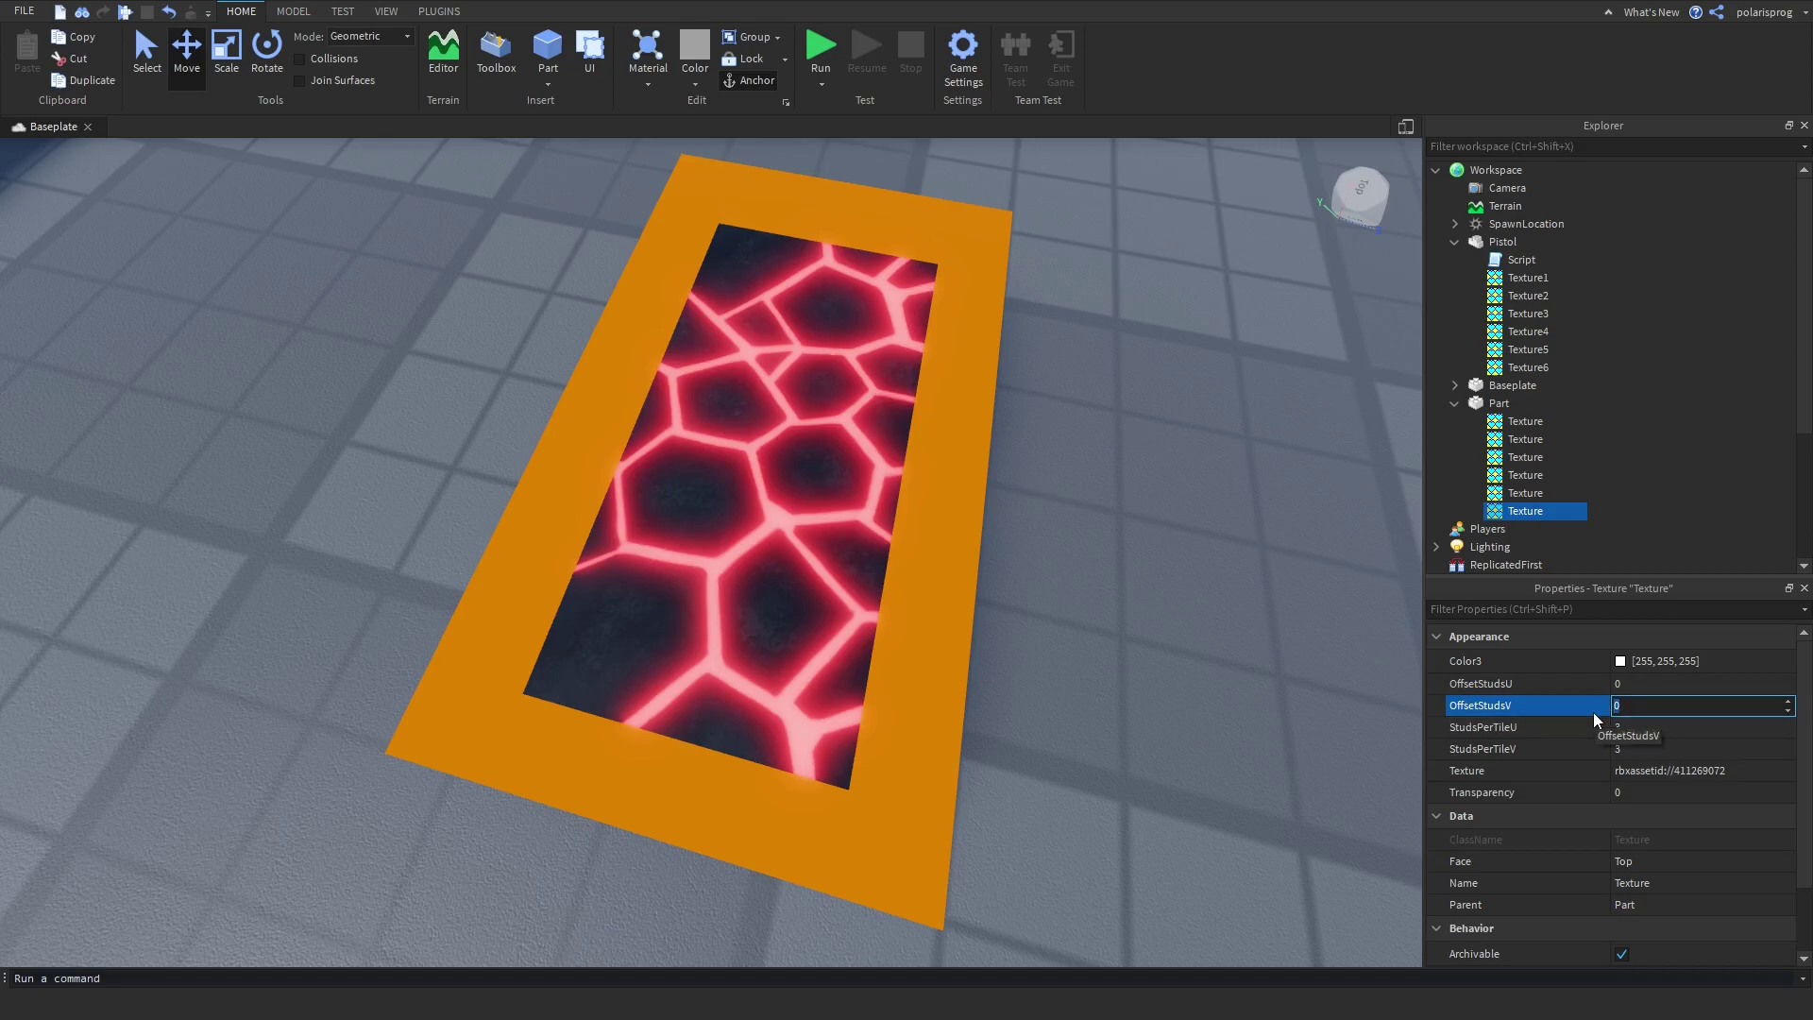
right_click_drag(774, 575, 794, 556)
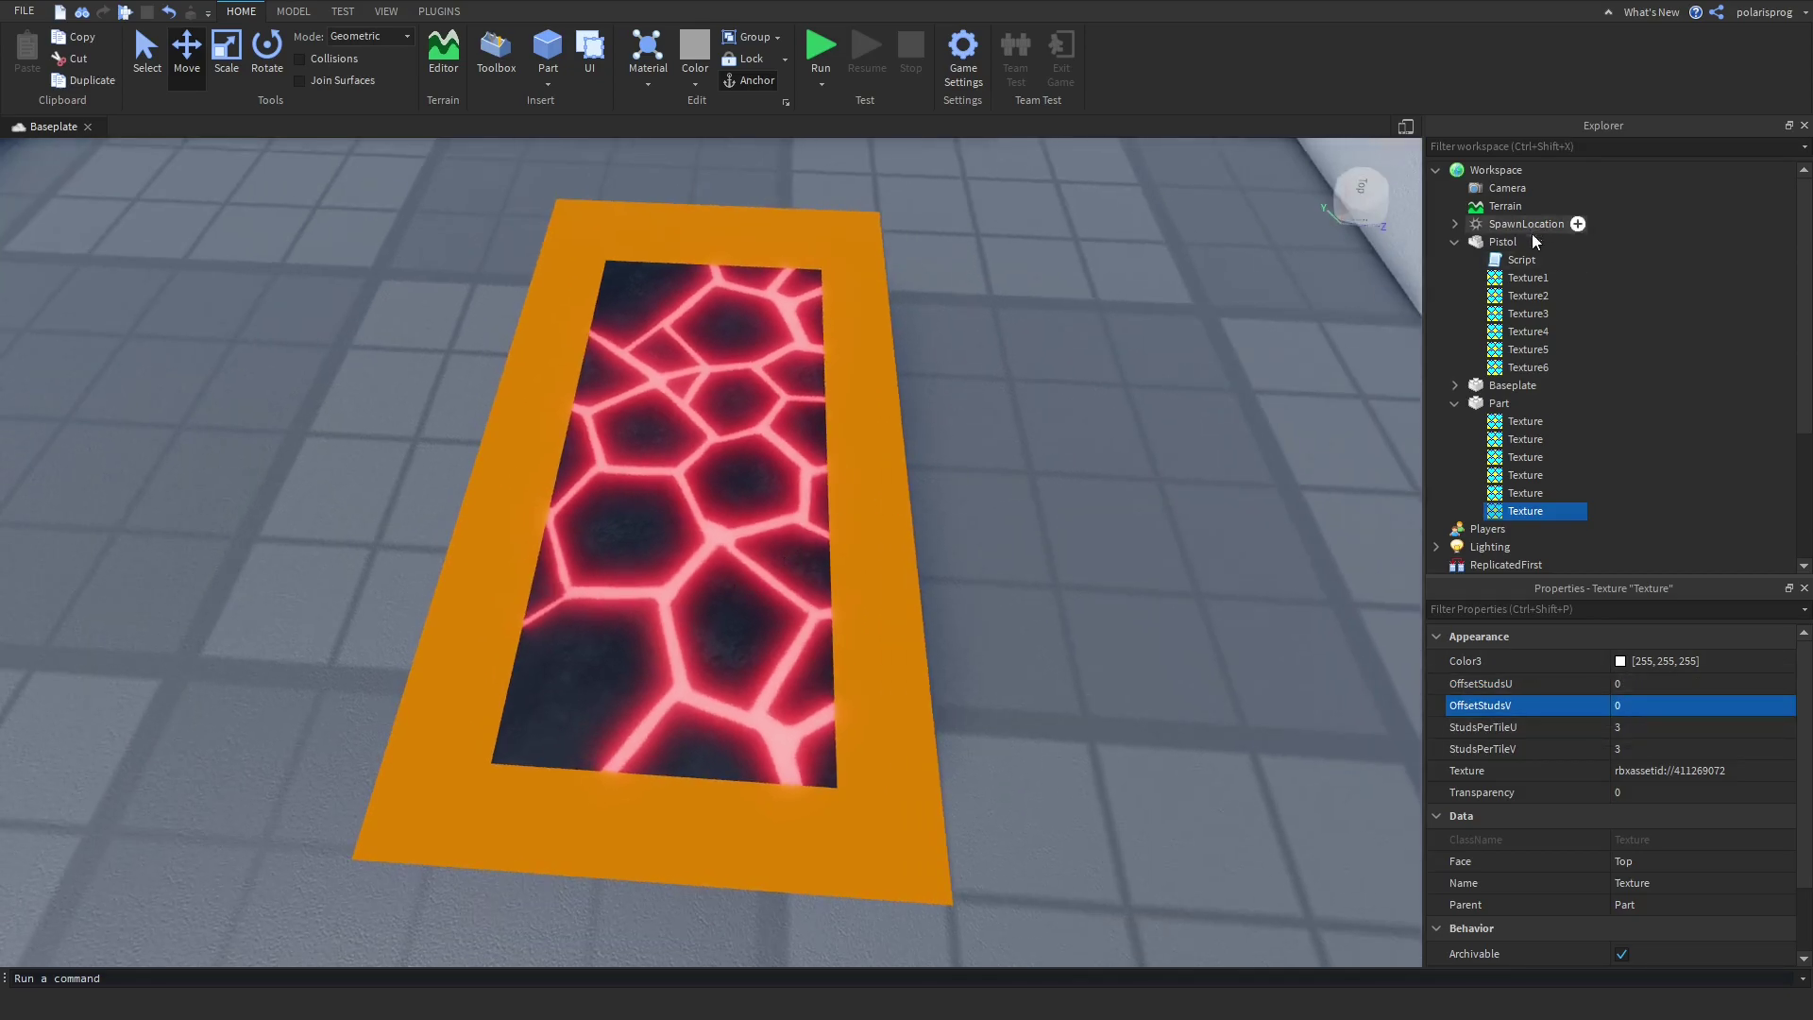
Add a new Script inside the lava part
left_click(1500, 406)
left_click(1522, 404)
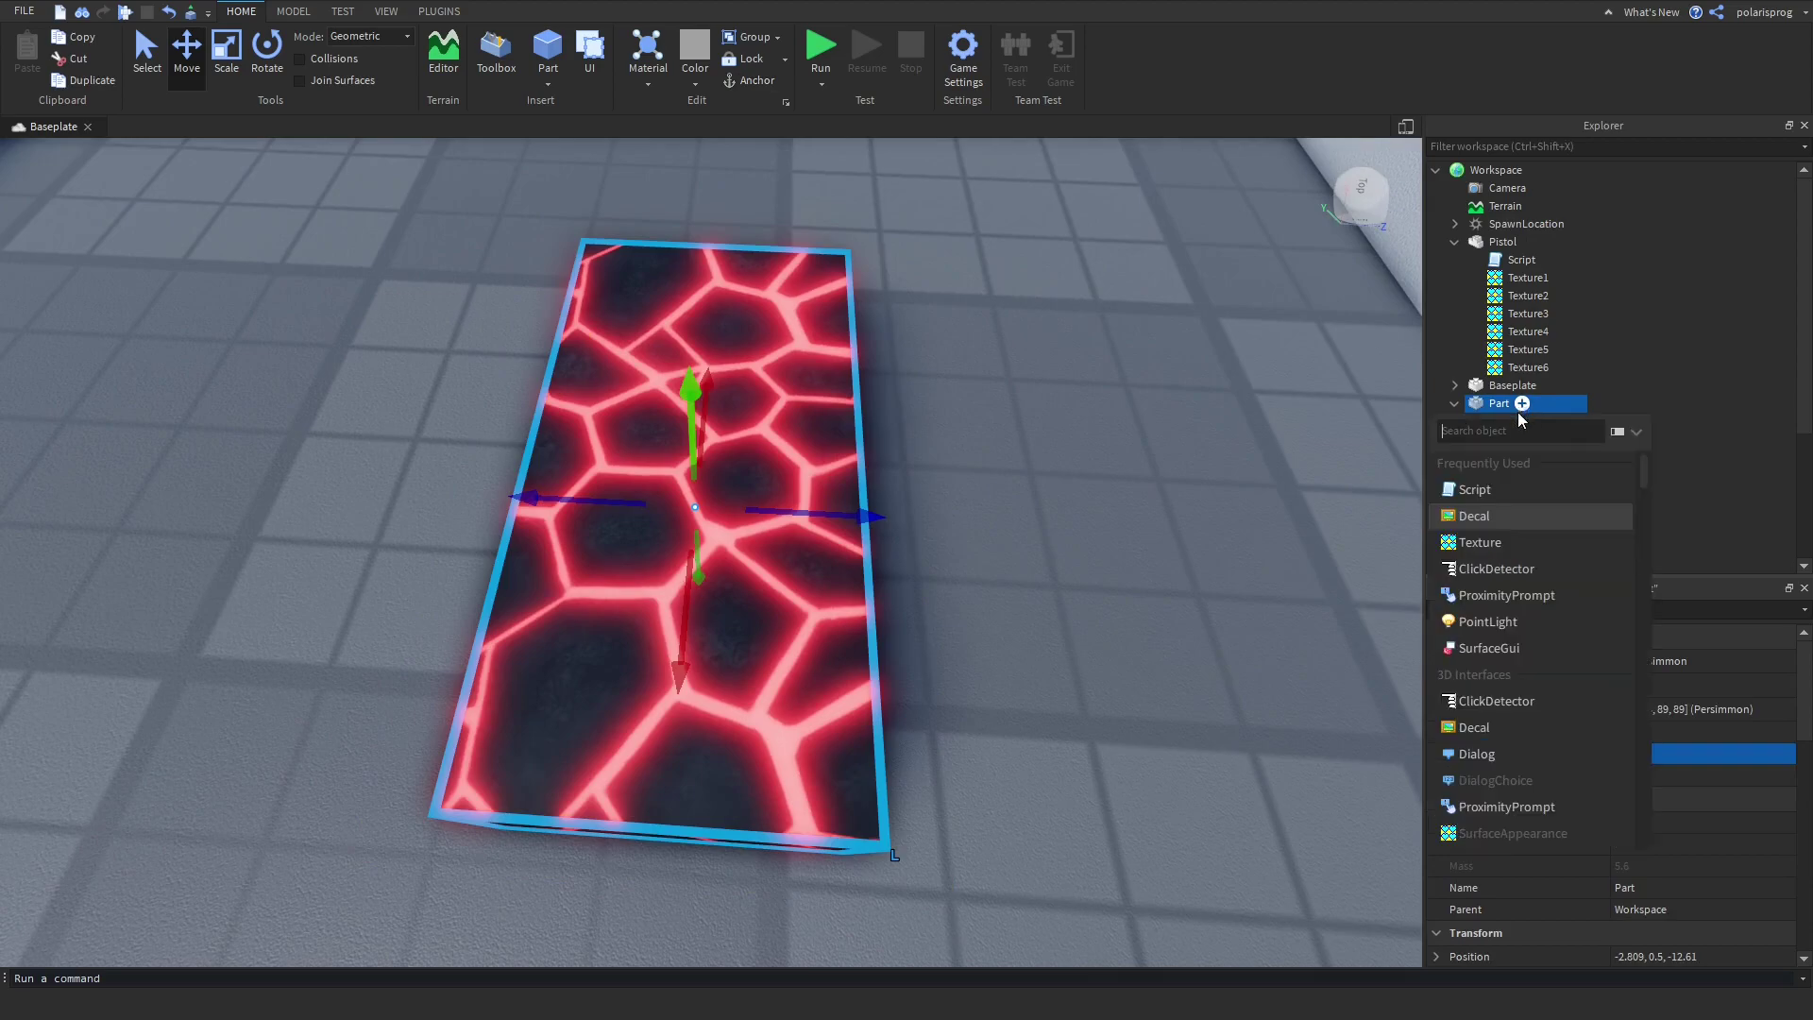
left_click(1497, 490)
Replace the script's default code with local tweenService = game:GetService('TweenService')
key("ctrl+a")
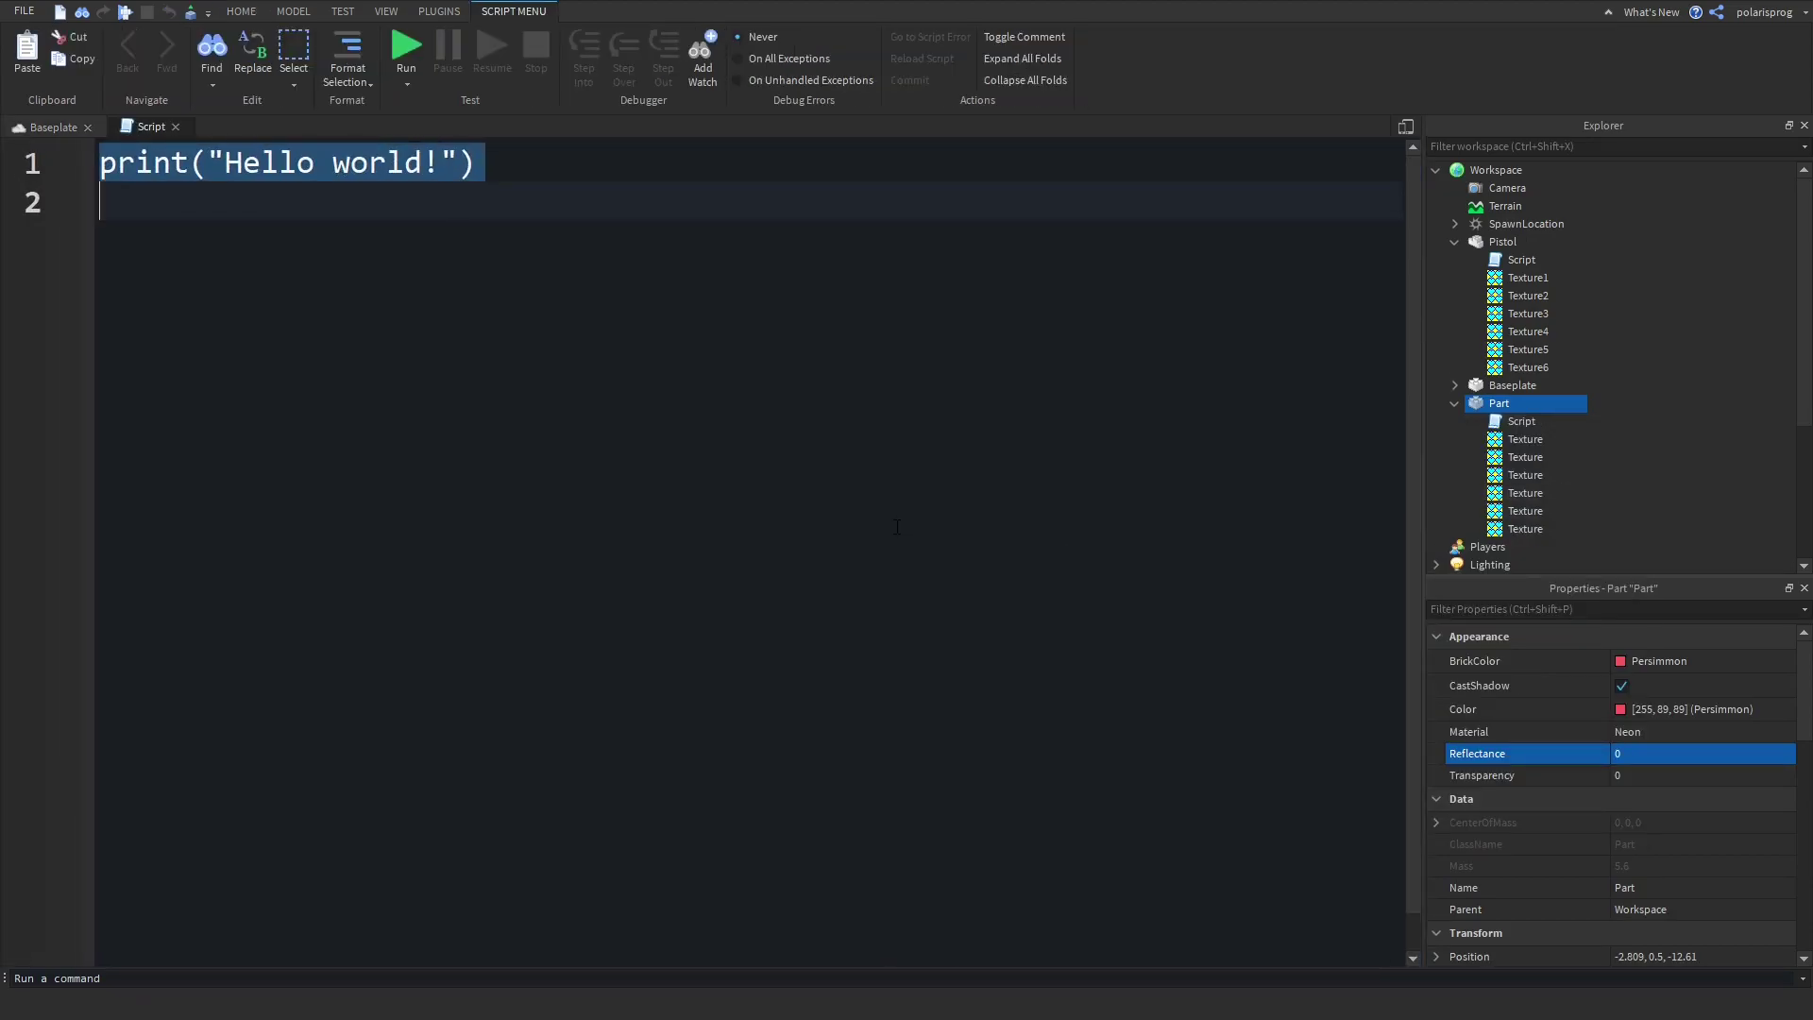
key("alt+Tab")
type("local ")
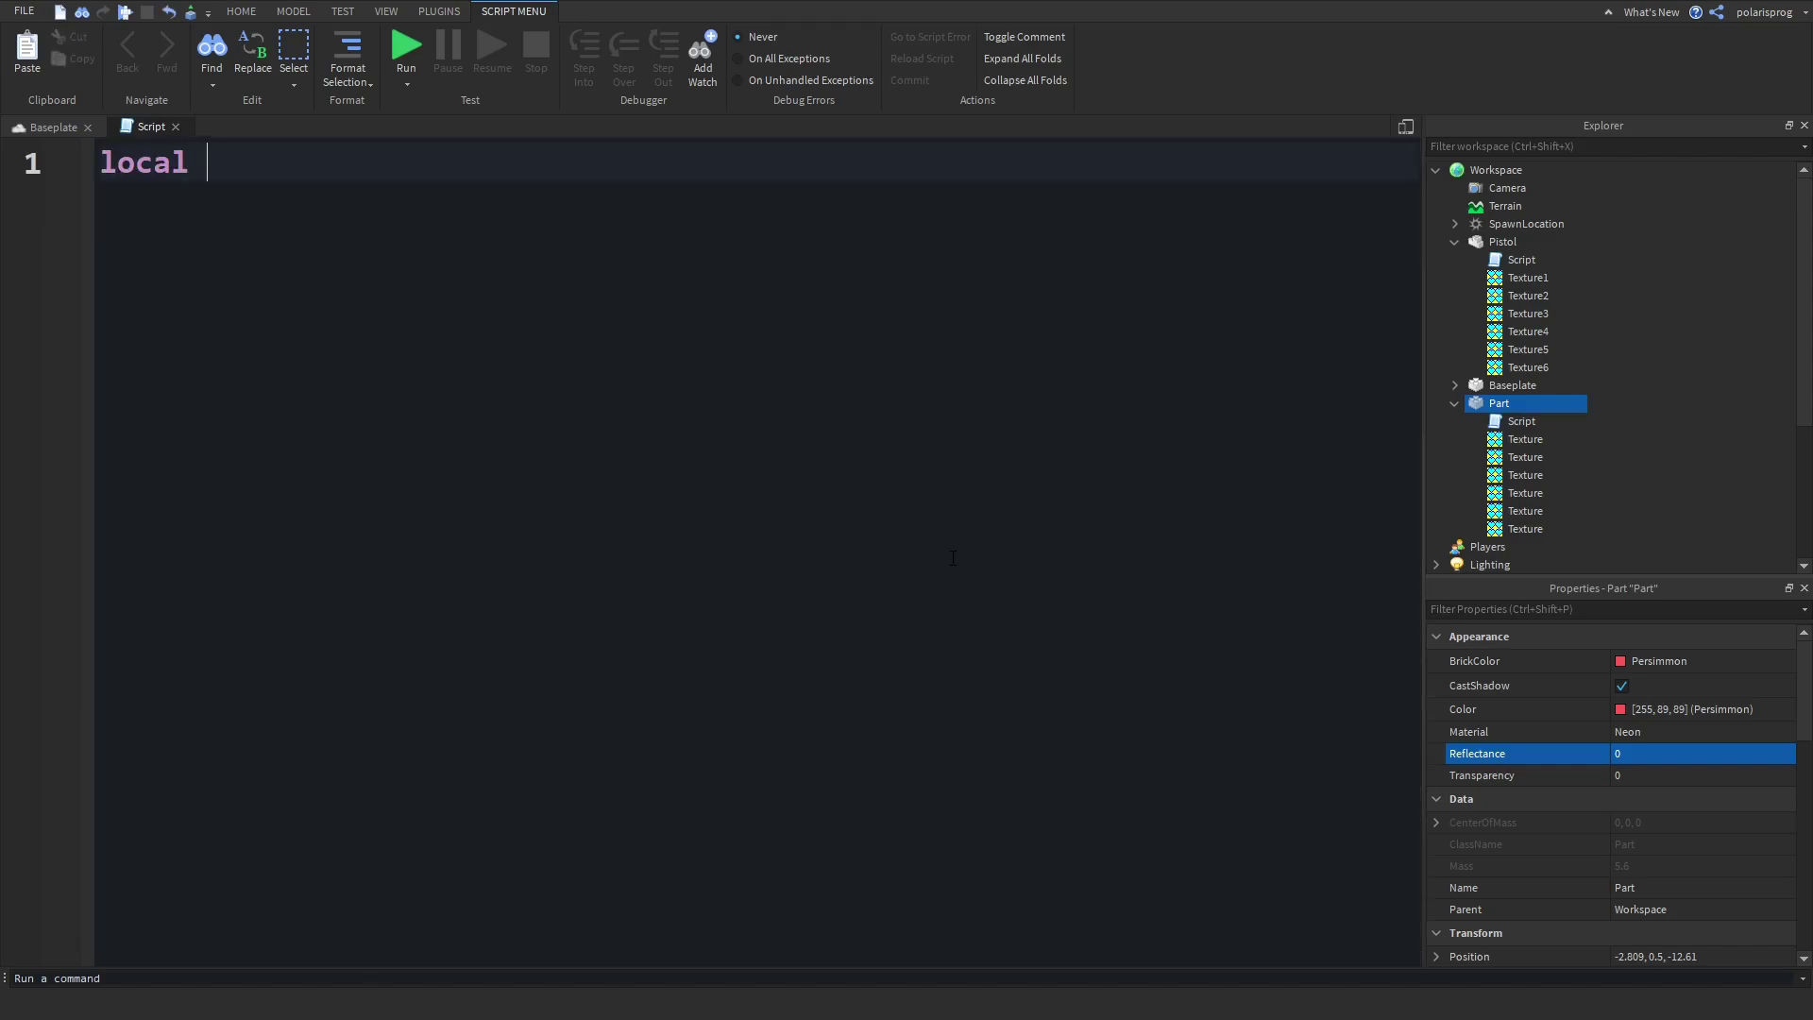
type("tweenSer")
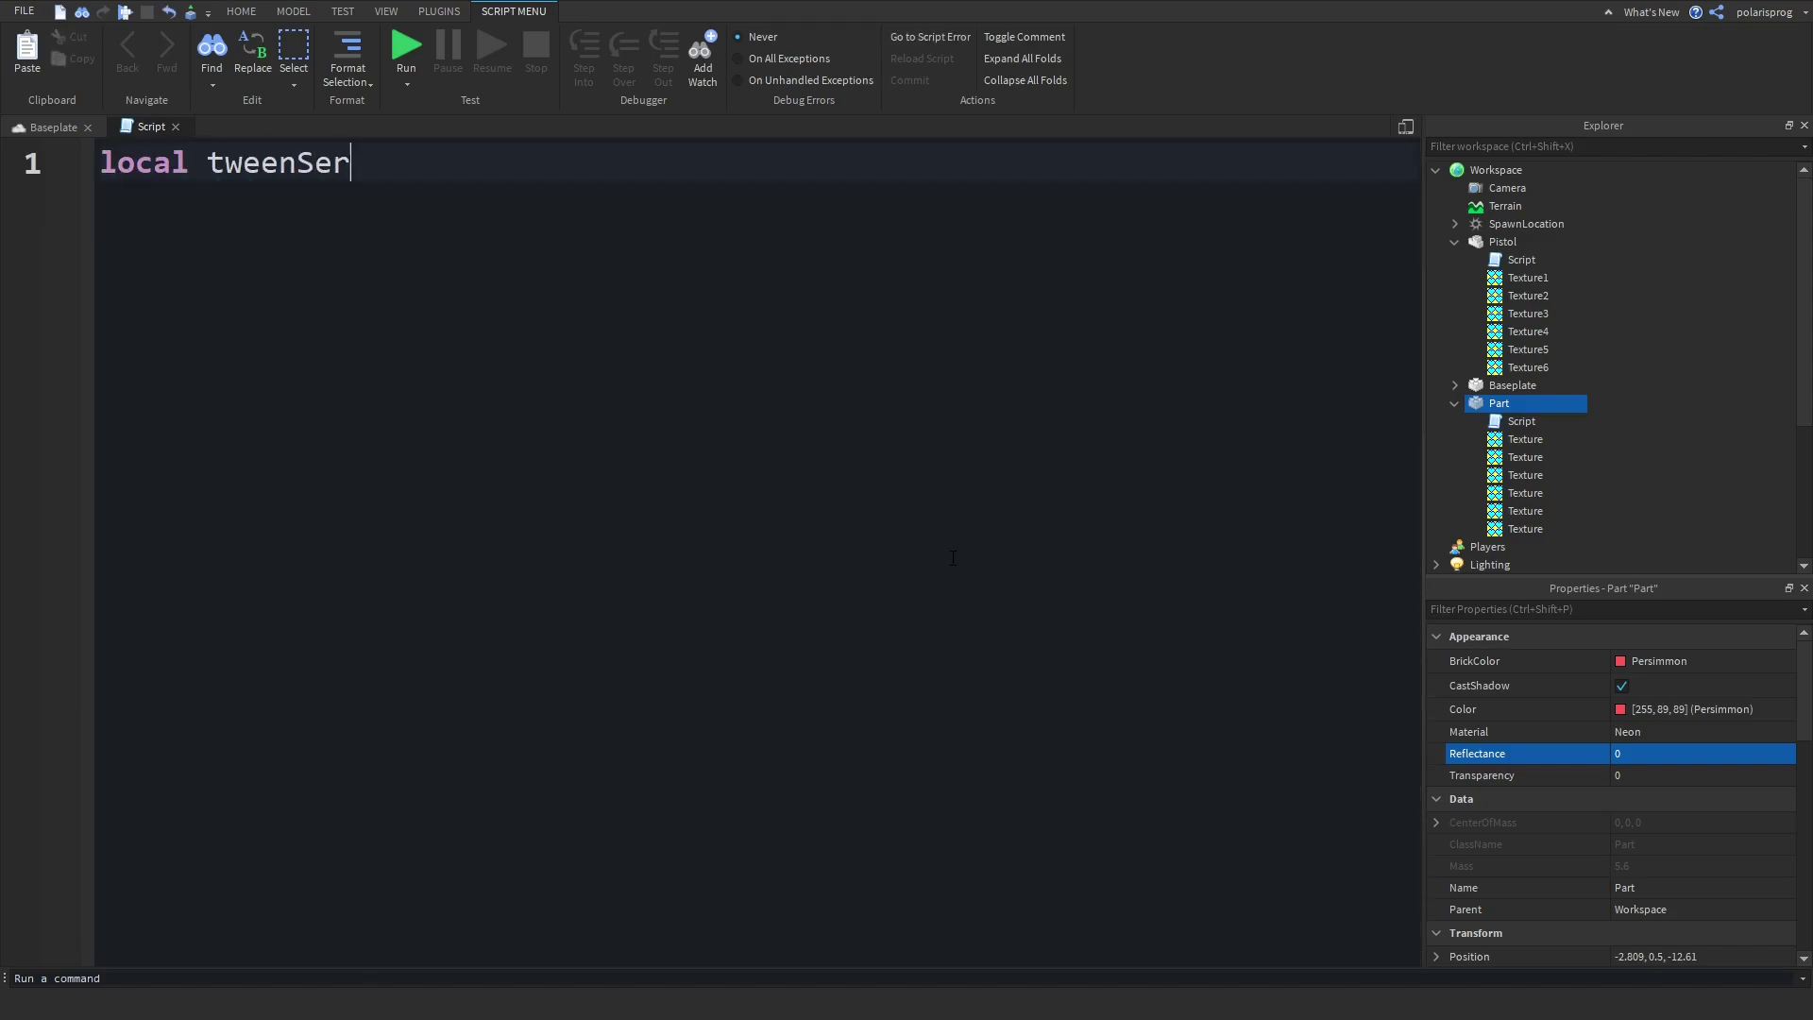
type("vice = game:GetService('twe")
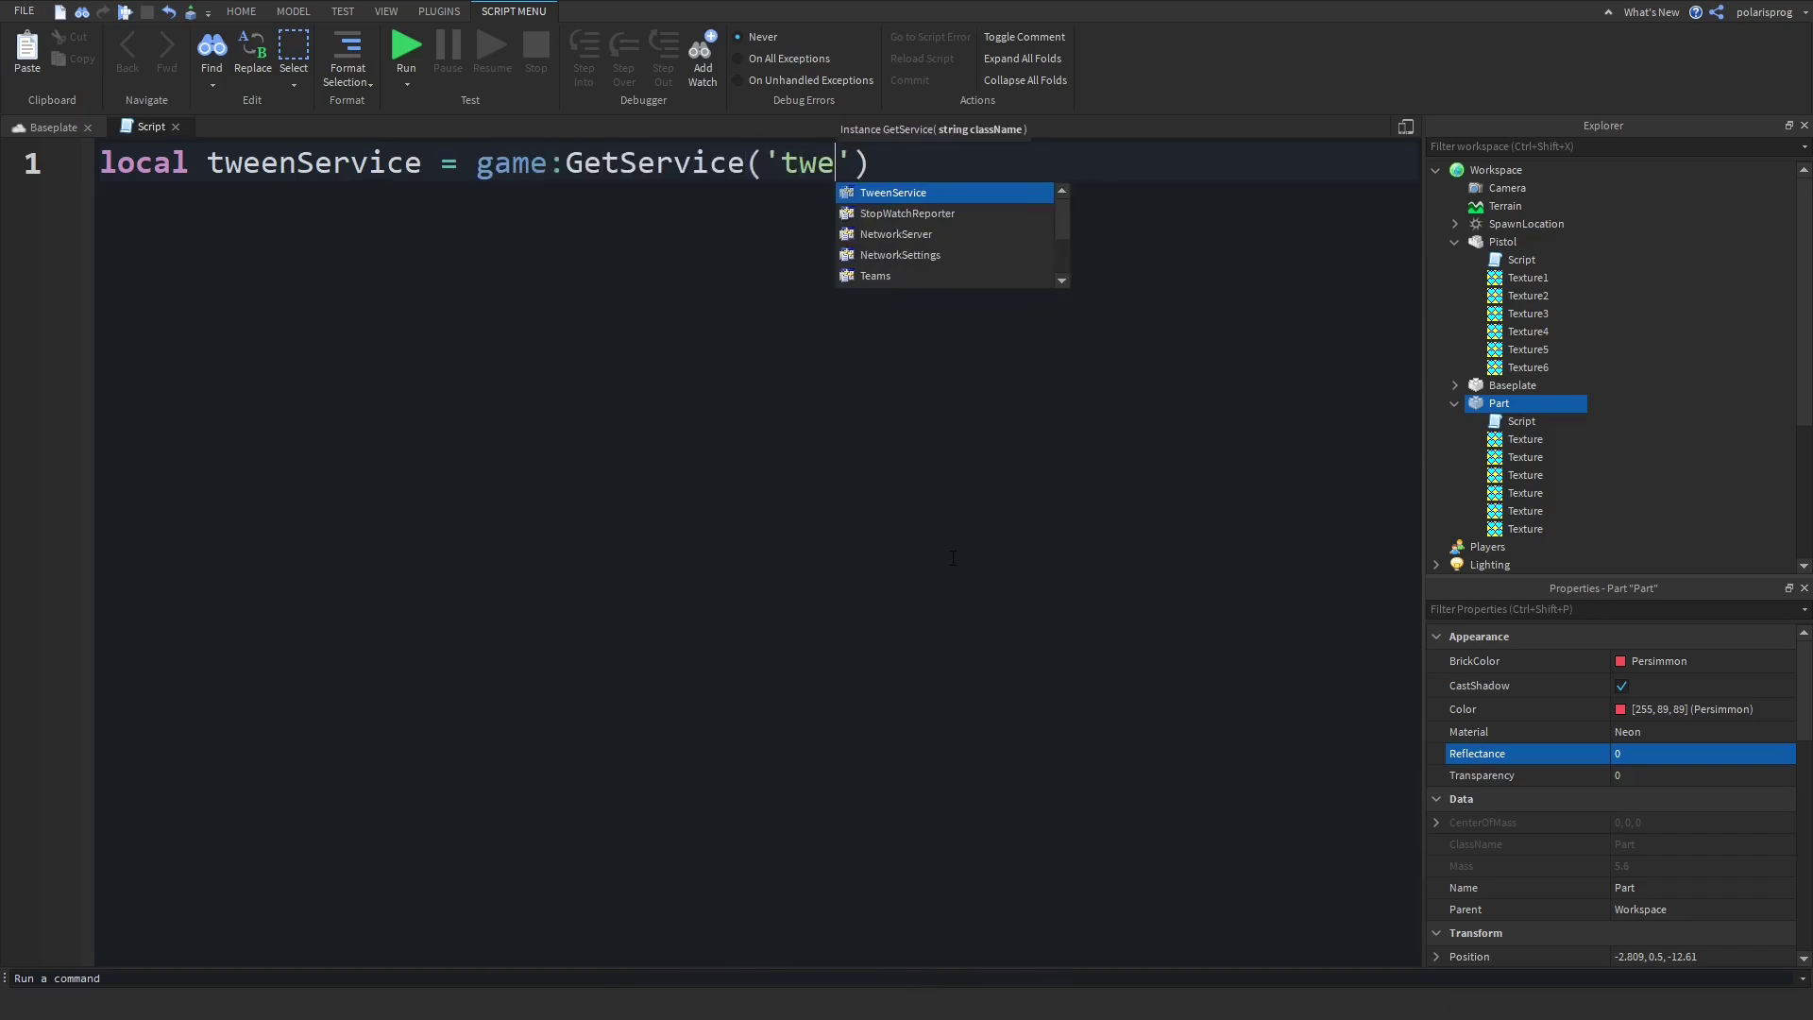
key("Tab")
key("End")
Declare local part = script.Parent on line 3 of the script
key("Return")
key("Return")
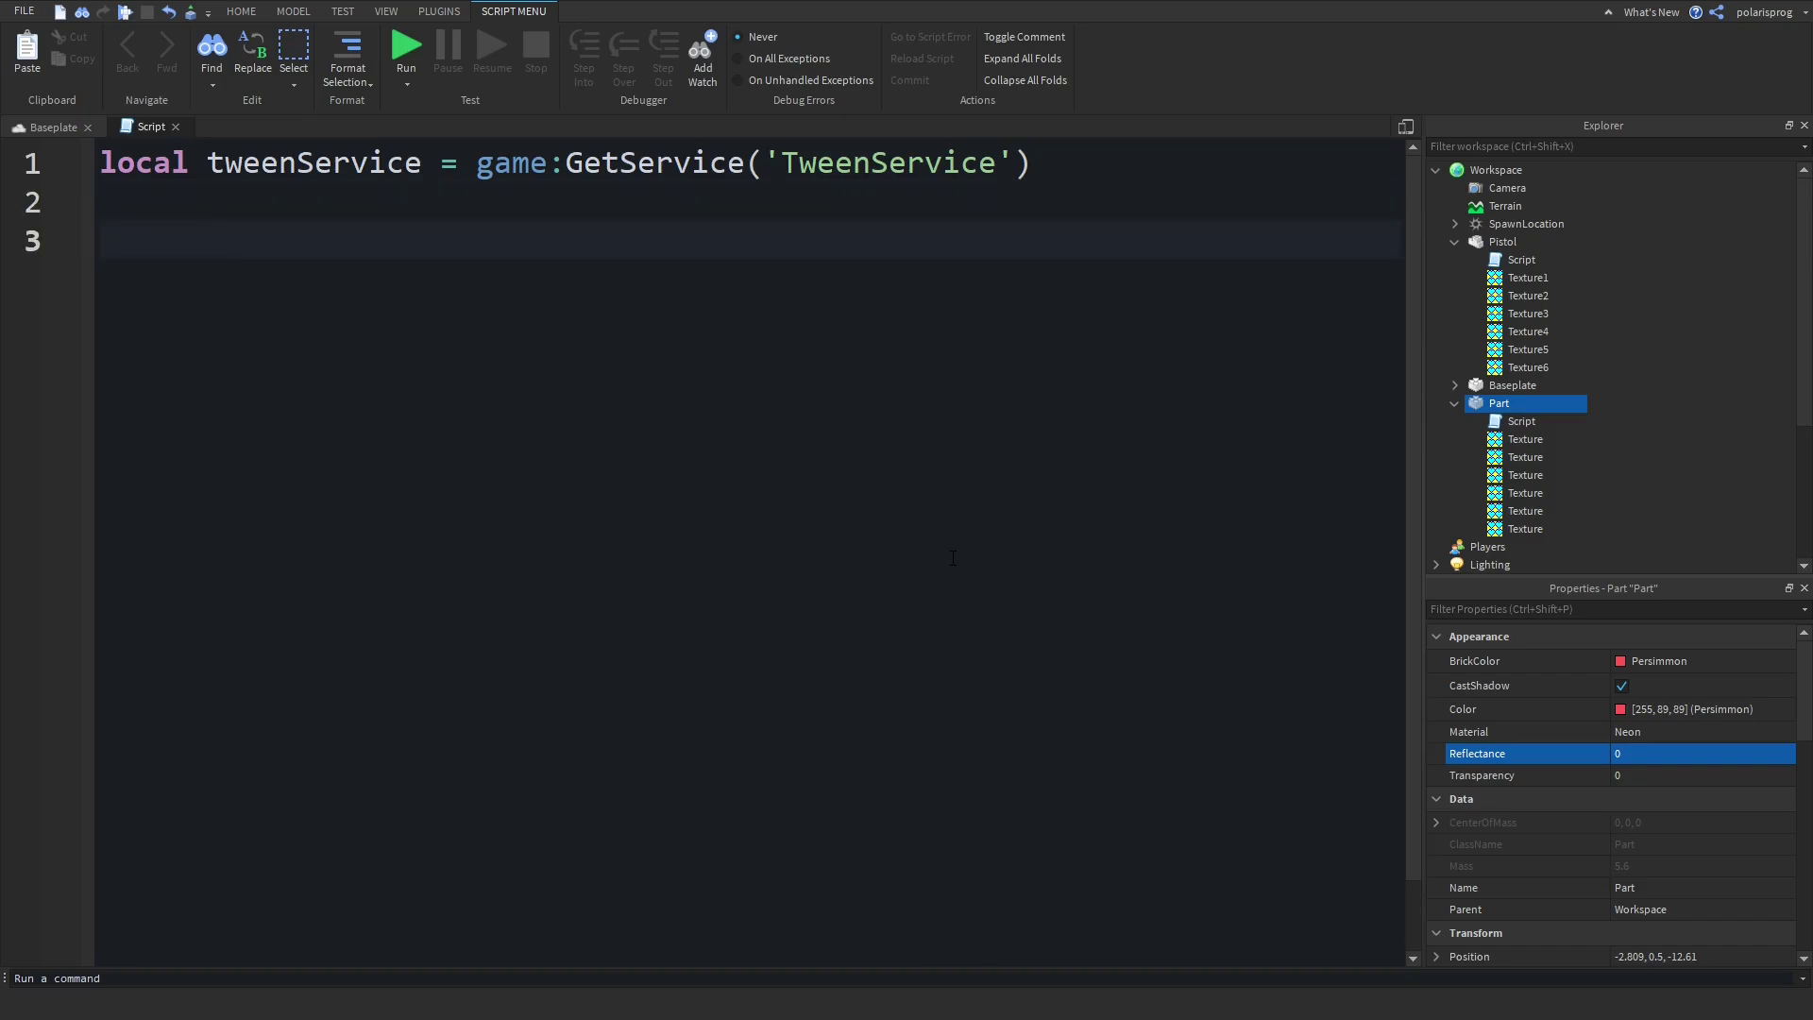
type("local ")
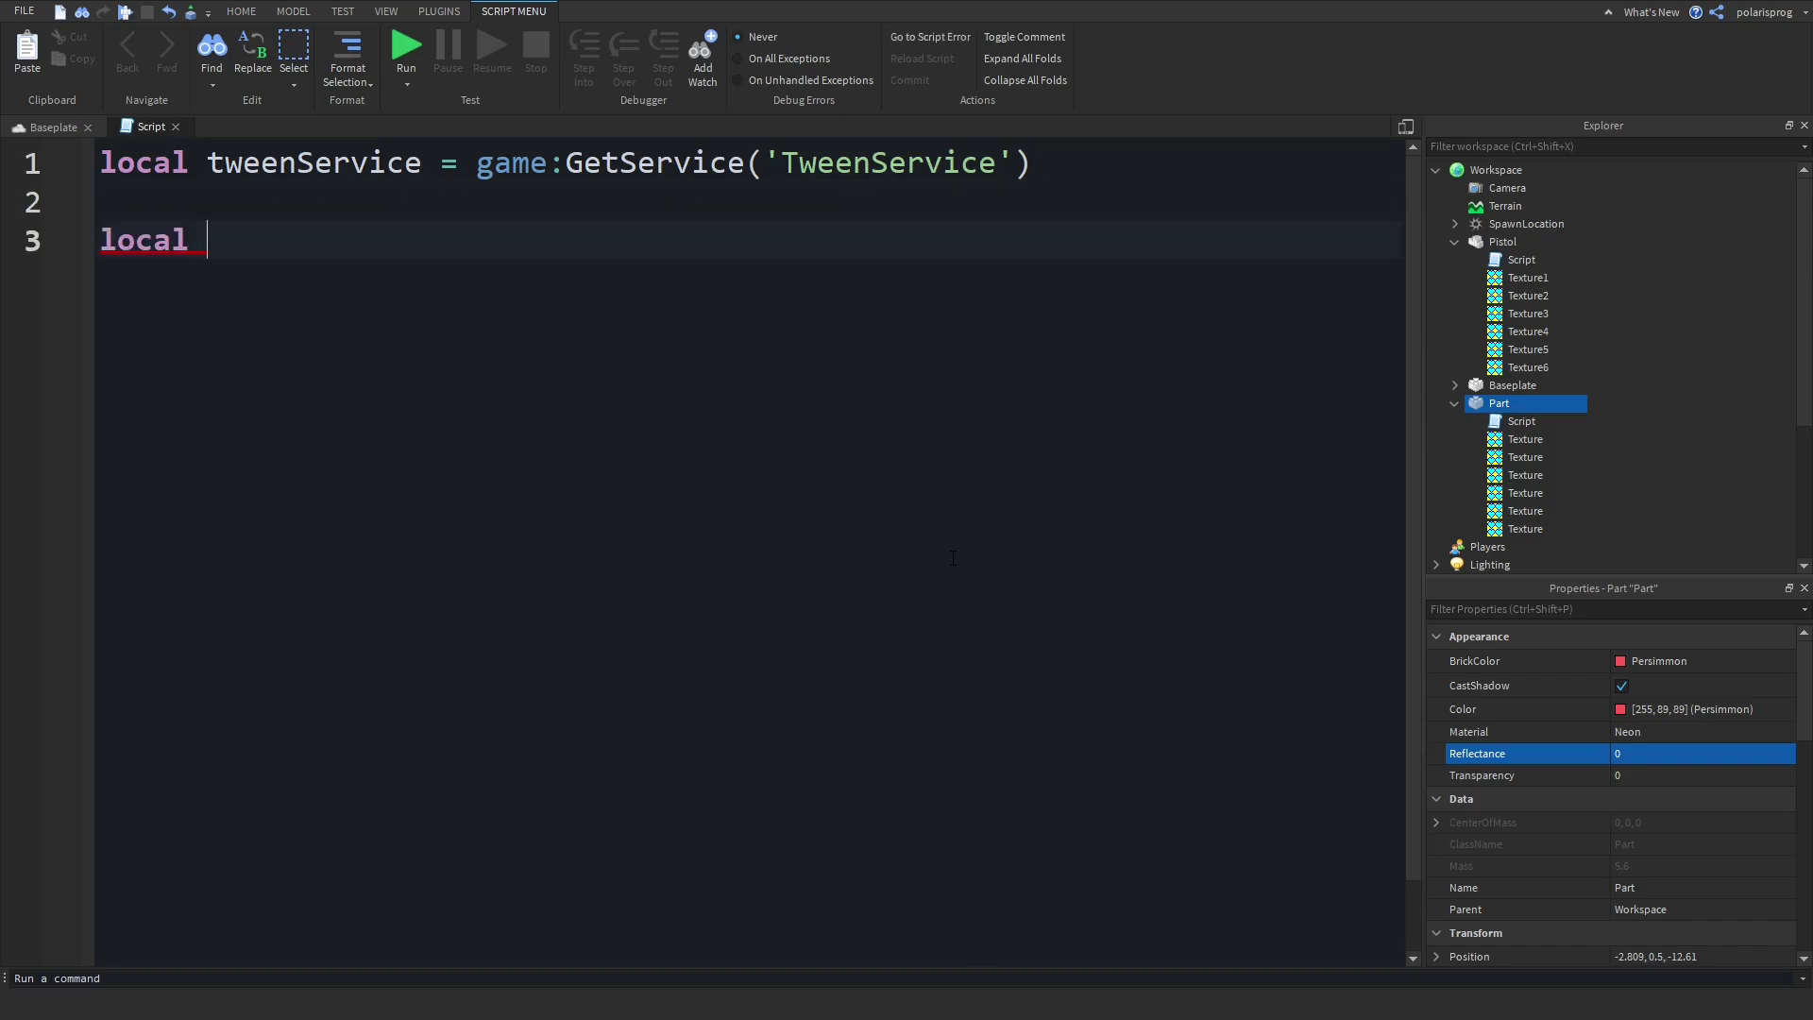
type("part = script.Parent")
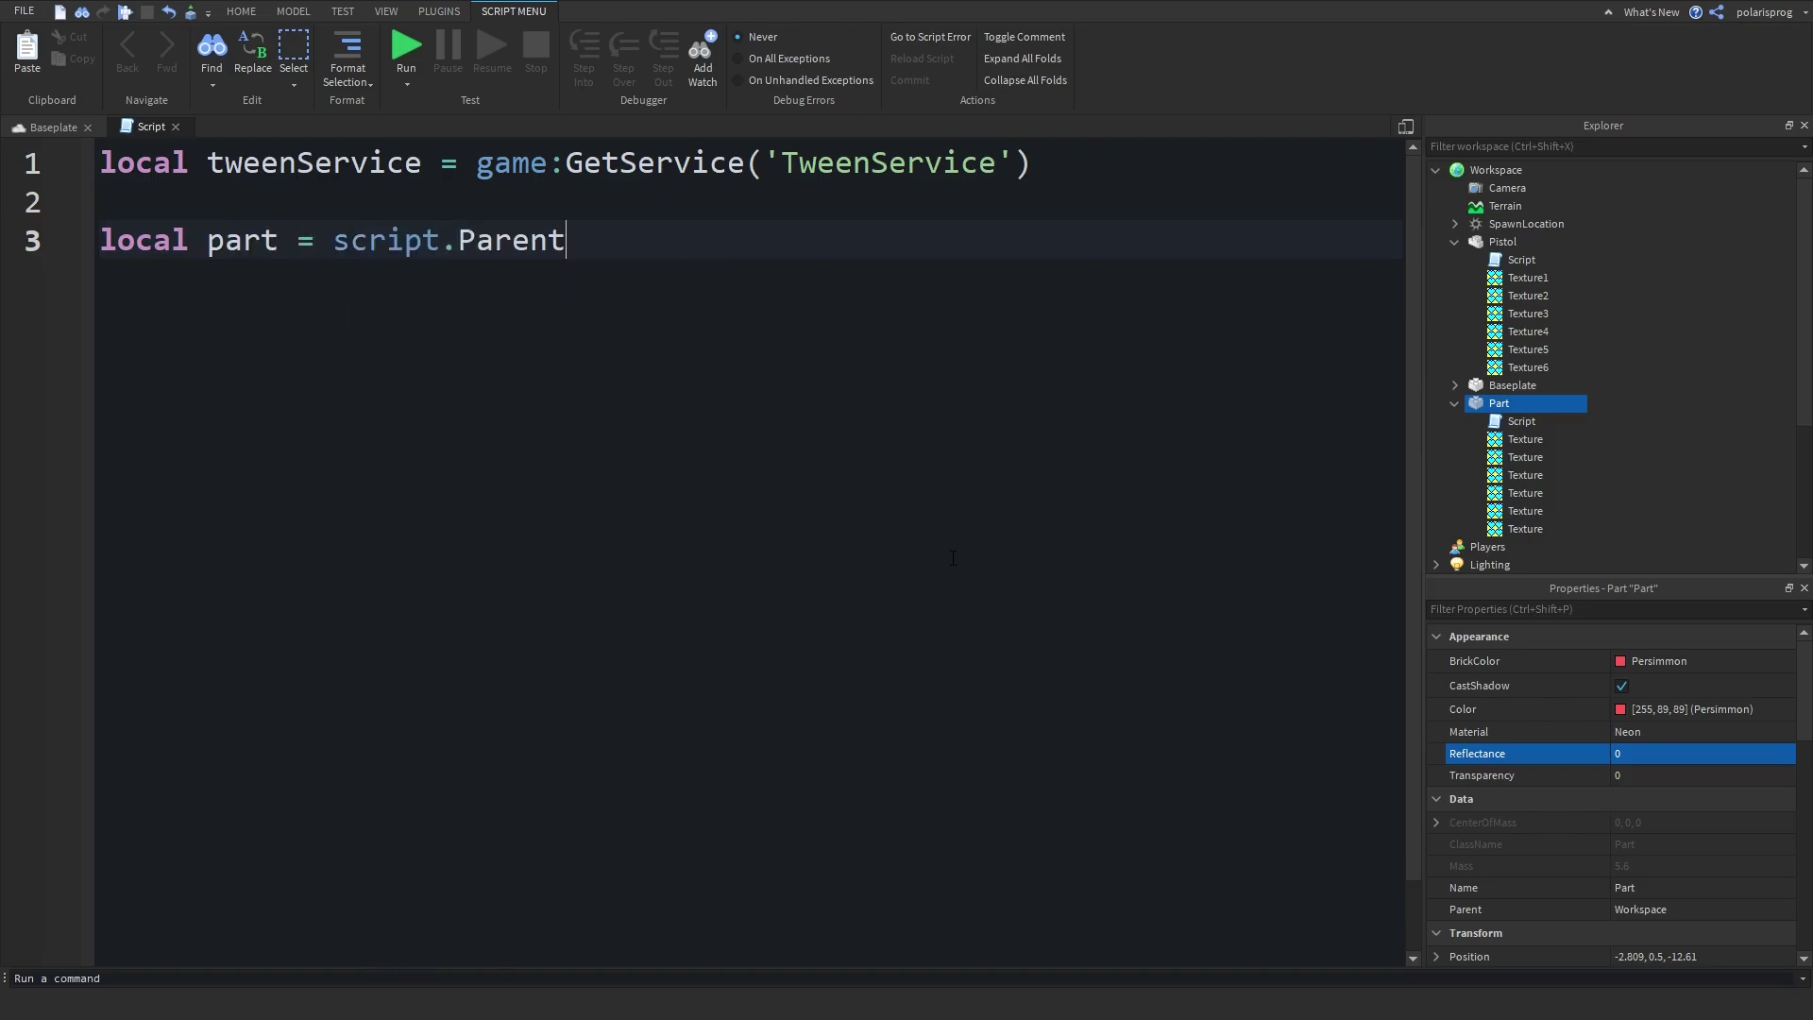
Rename the part variable to object and declare local tweenInfo = TweenInfo.new() on line 5, with an empty line inside its parentheses
double_click(234, 242)
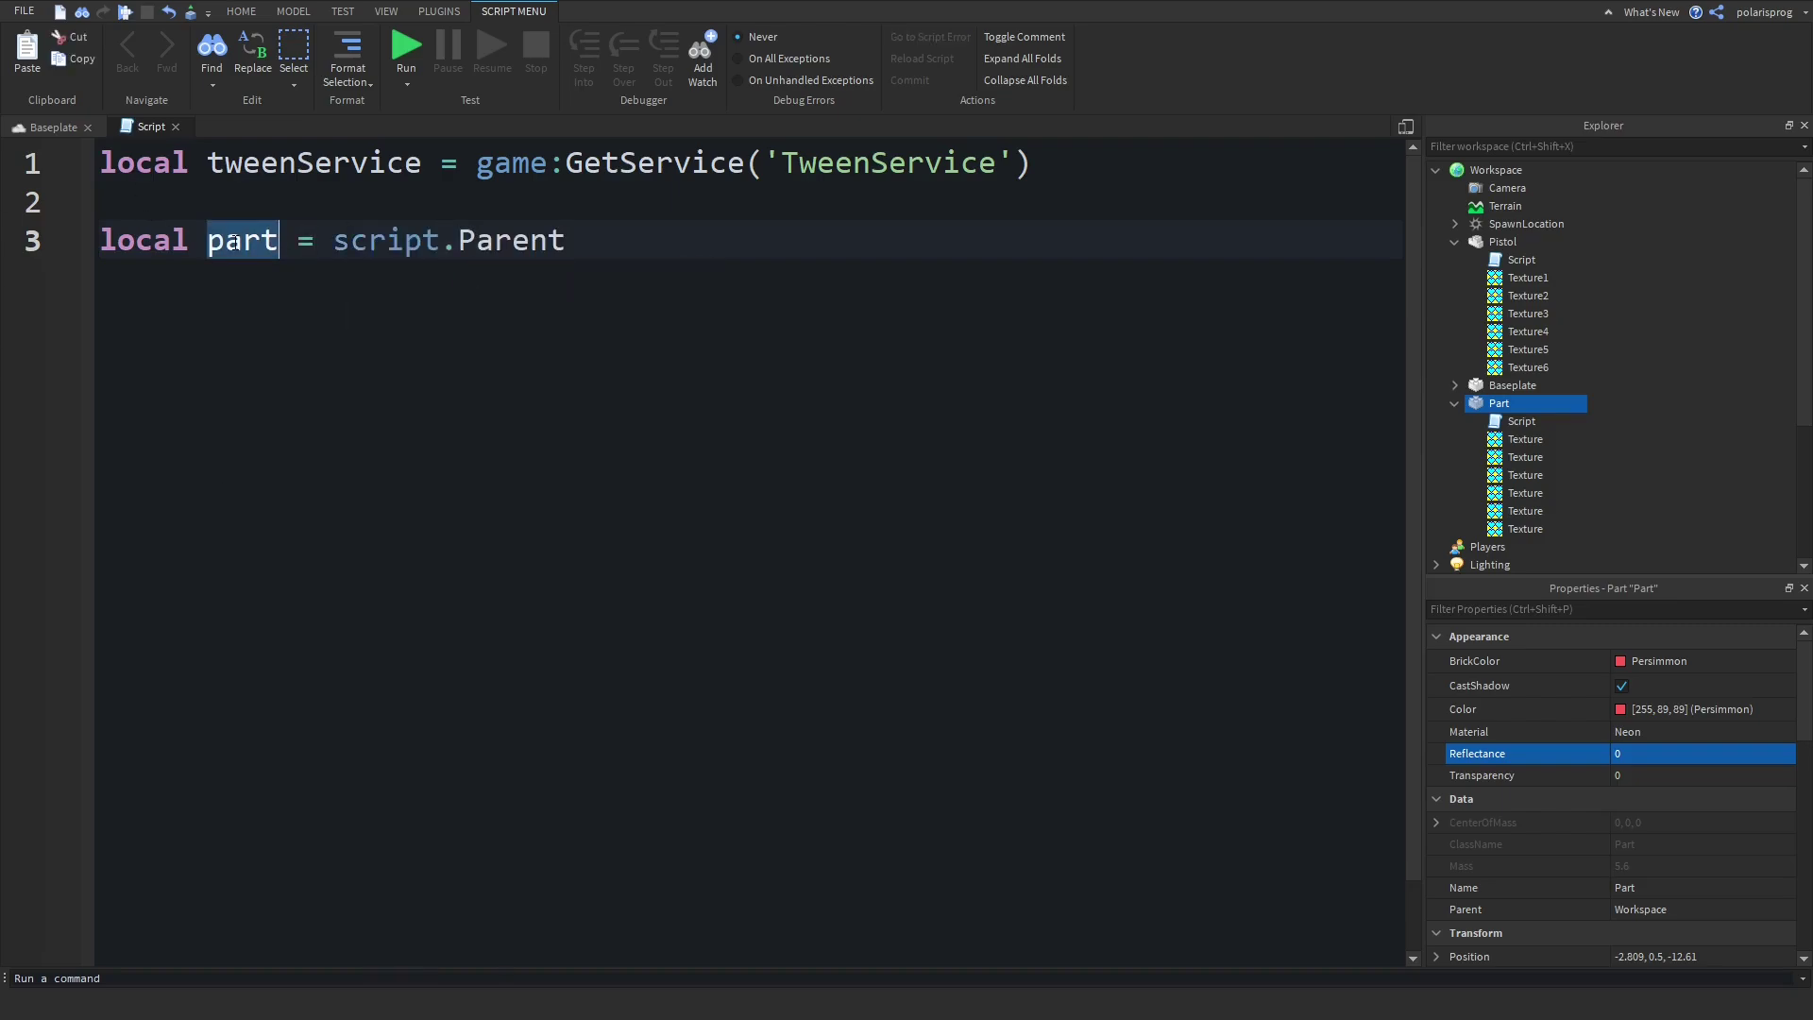
type("object")
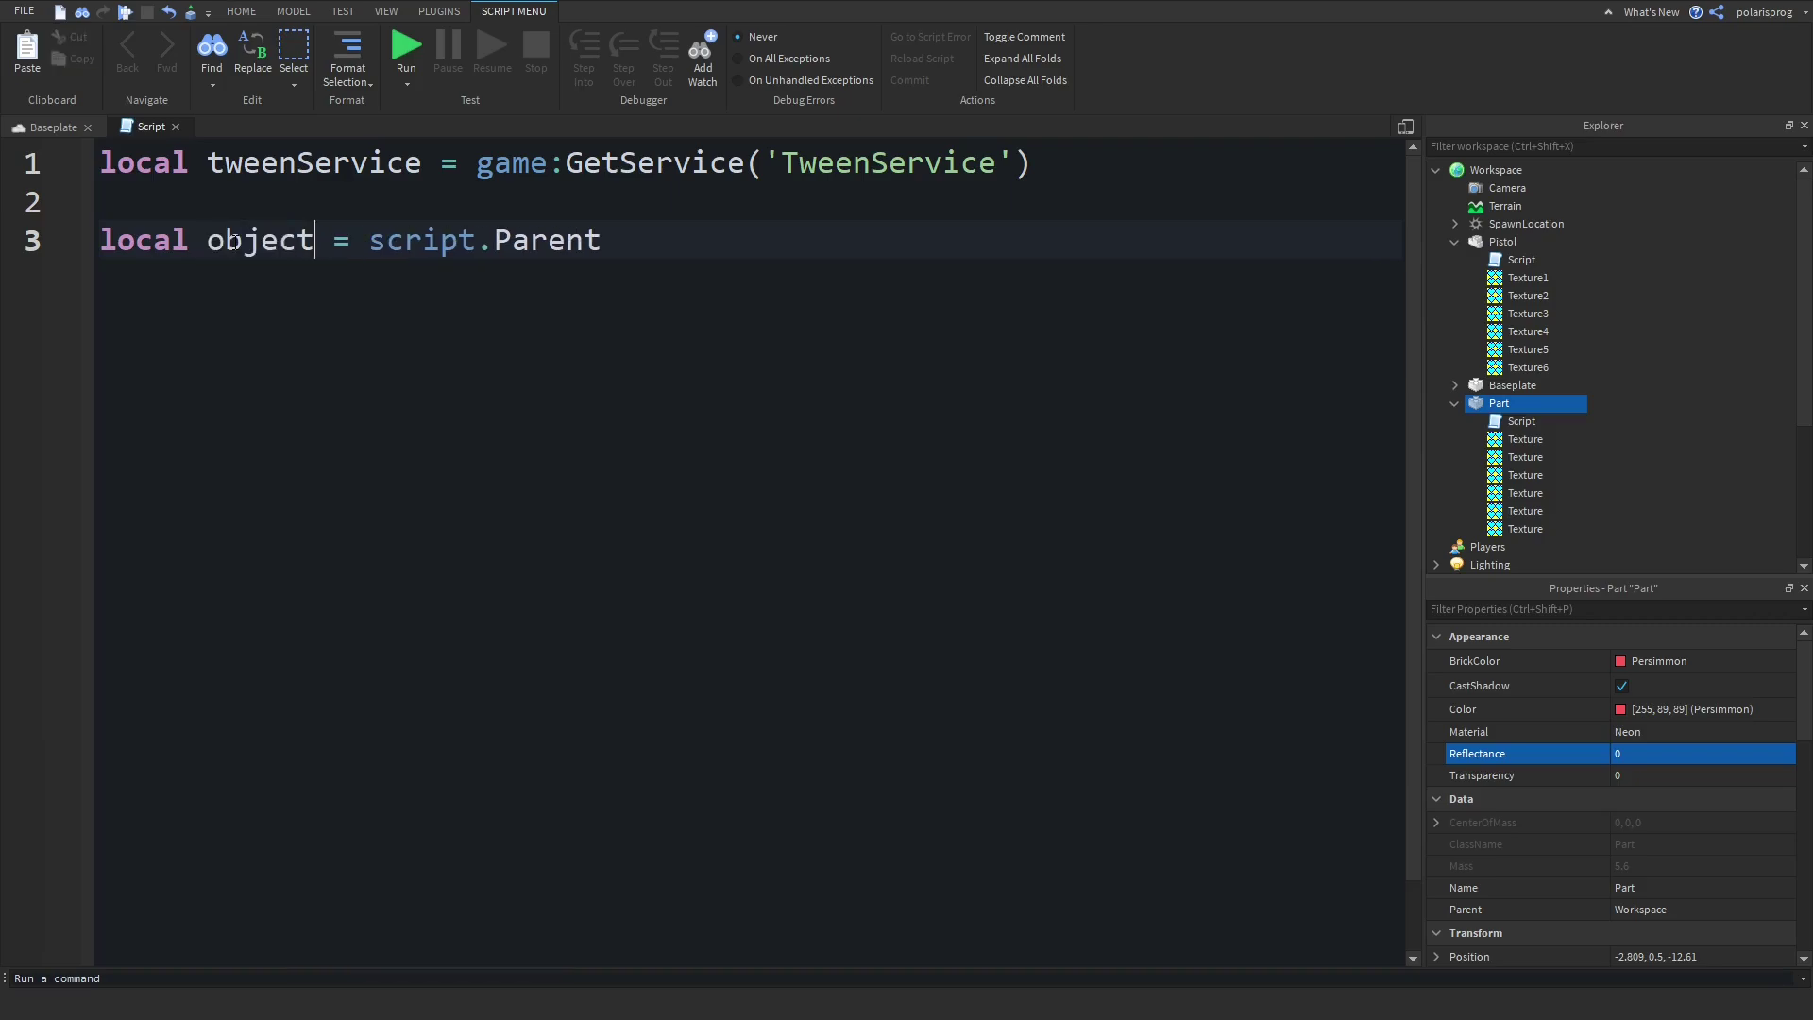
key("Return")
key("Return")
type("local ")
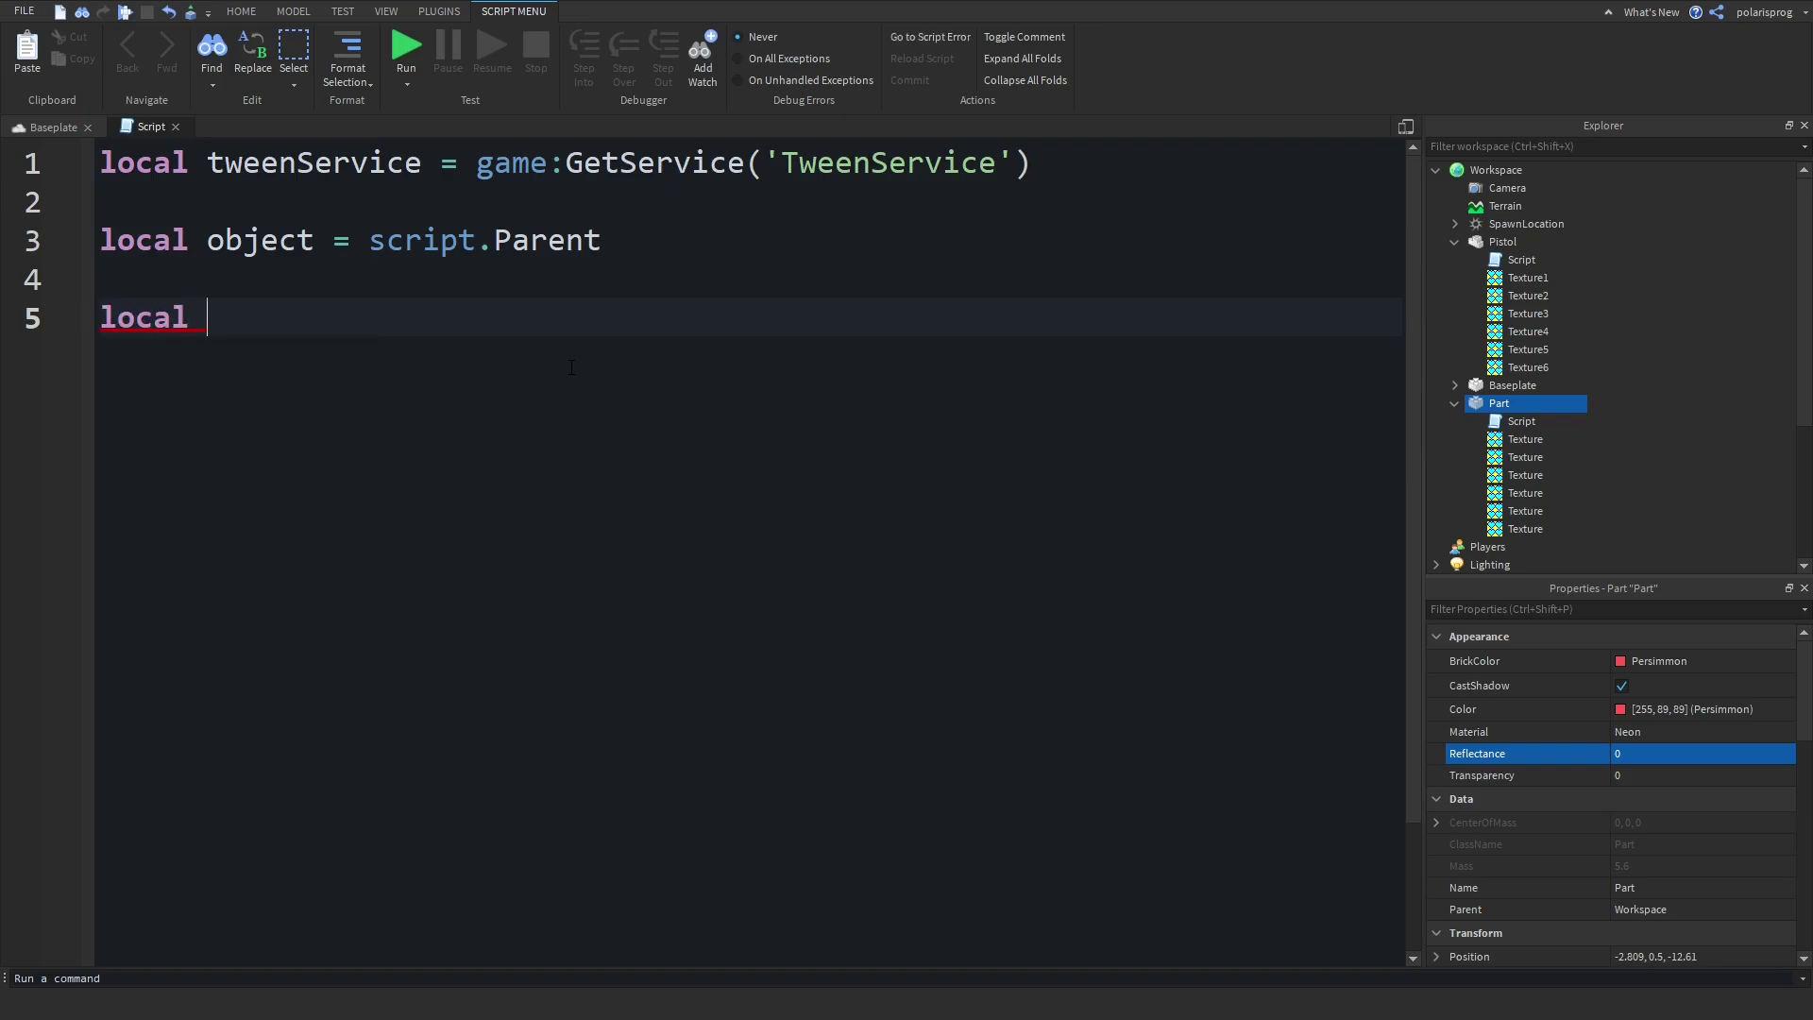
type("tween")
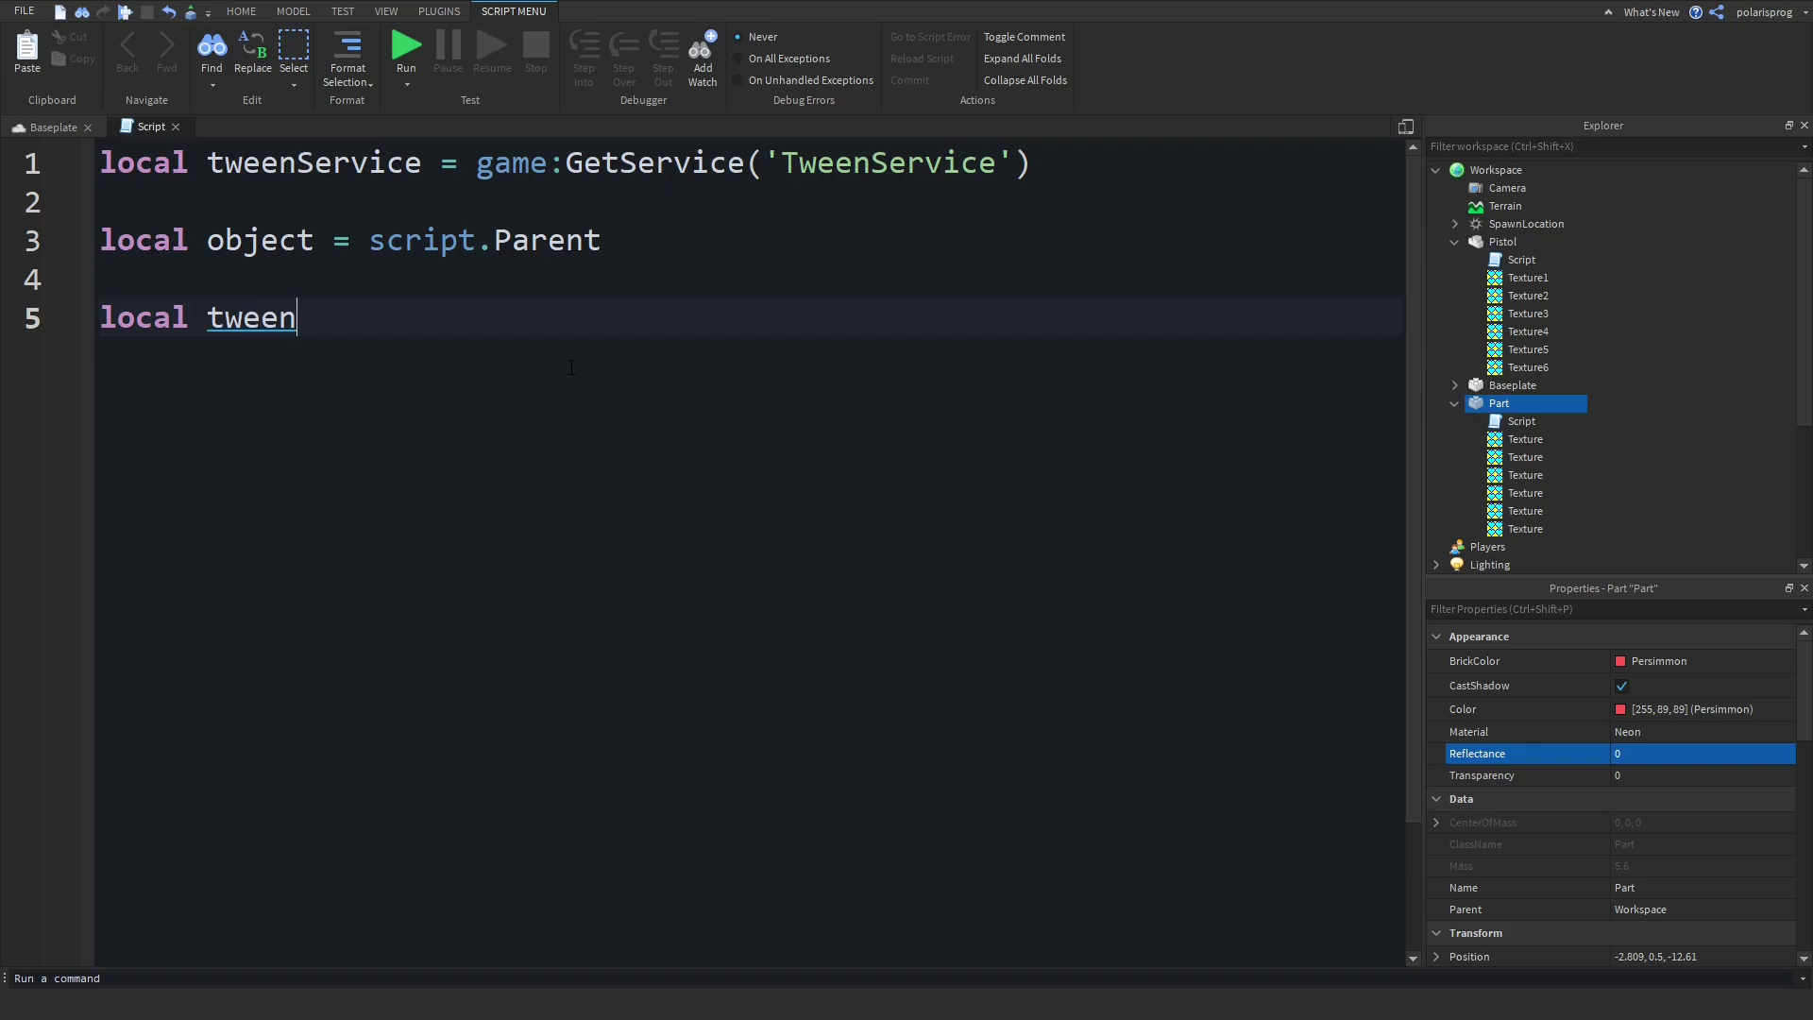
type("Info")
type("= TweenInfo.new(")
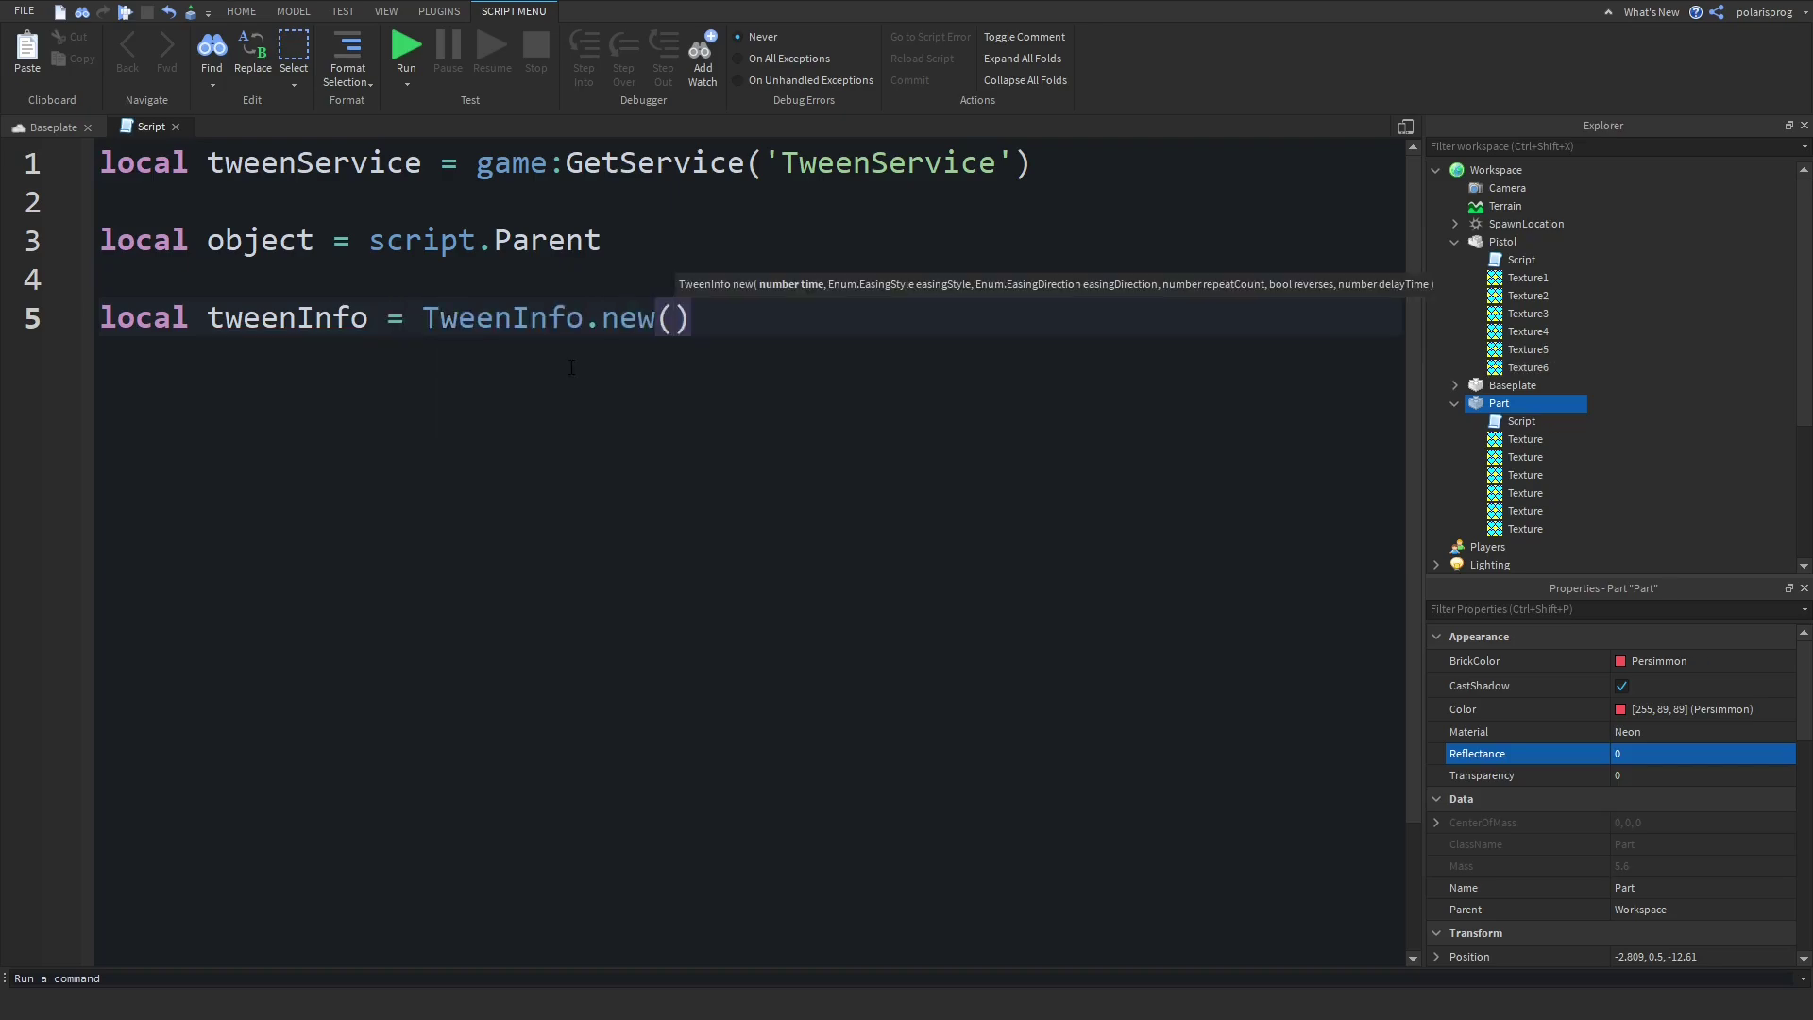
key("Return")
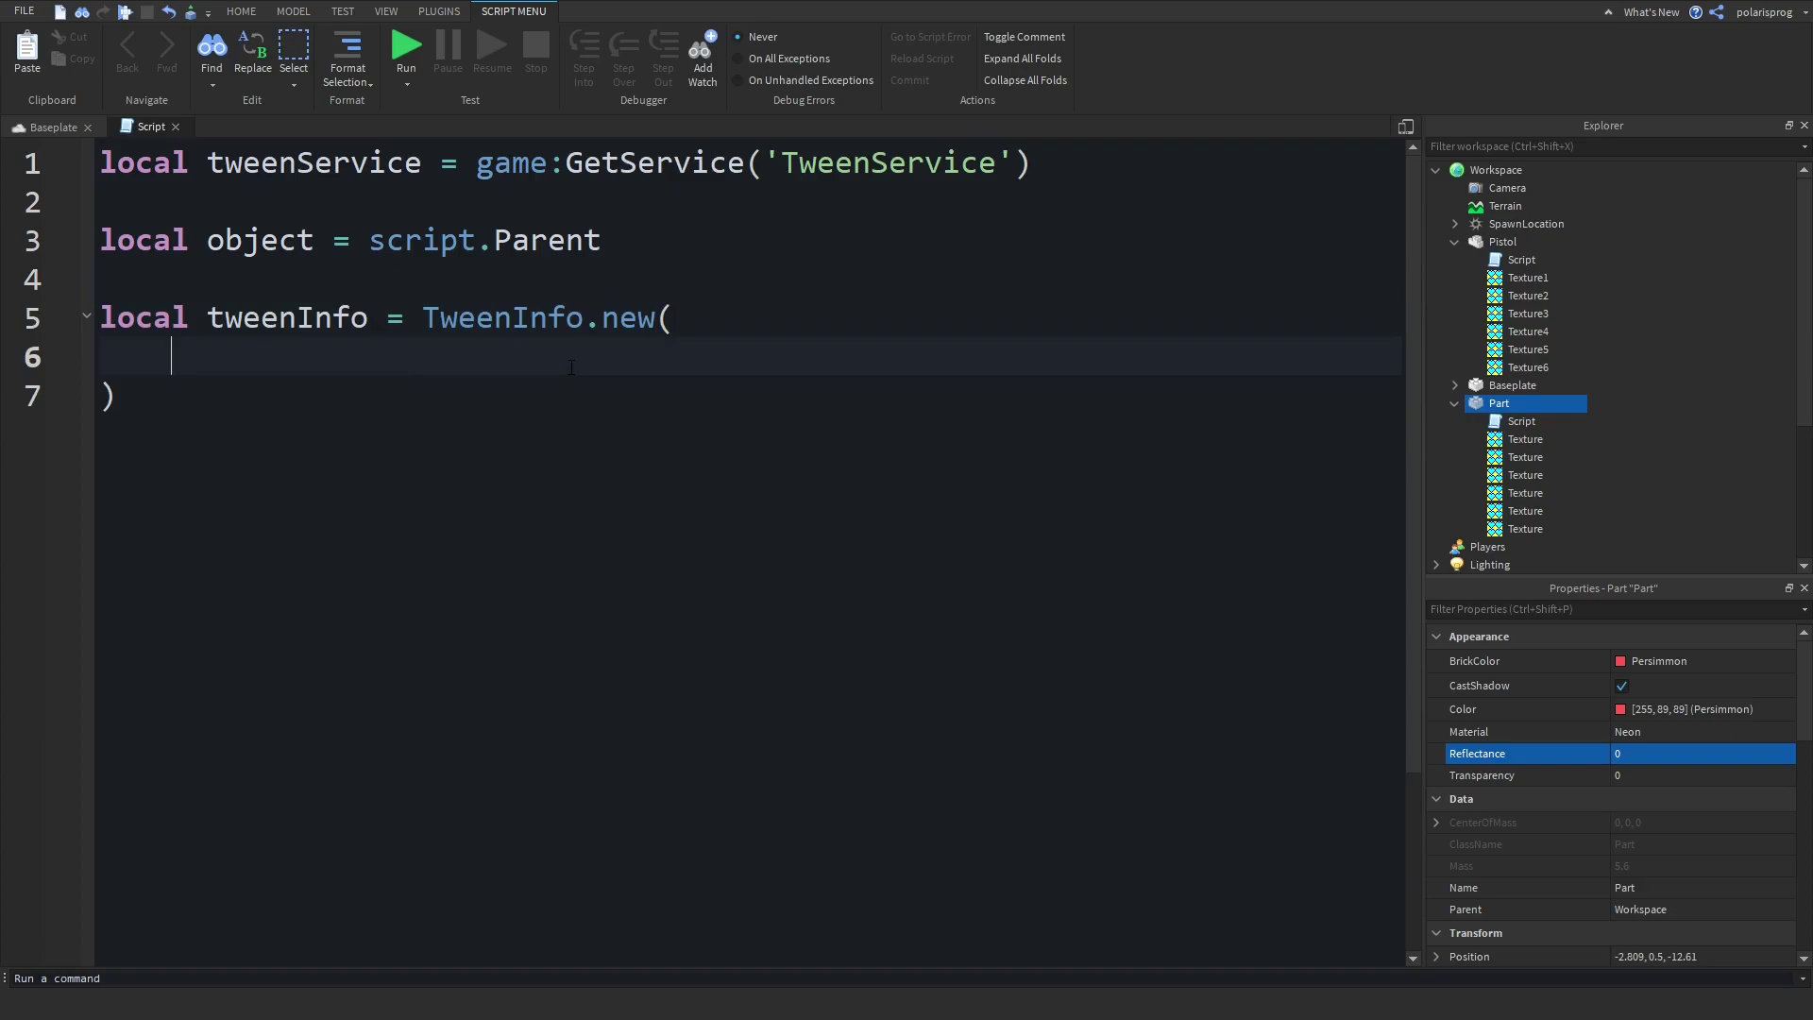
Declare a local variable named TextureSpeed on its own line between the object and tweenInfo declarations
key("Up")
key("Up")
key("Return")
key("Return")
key("Up")
type("local ")
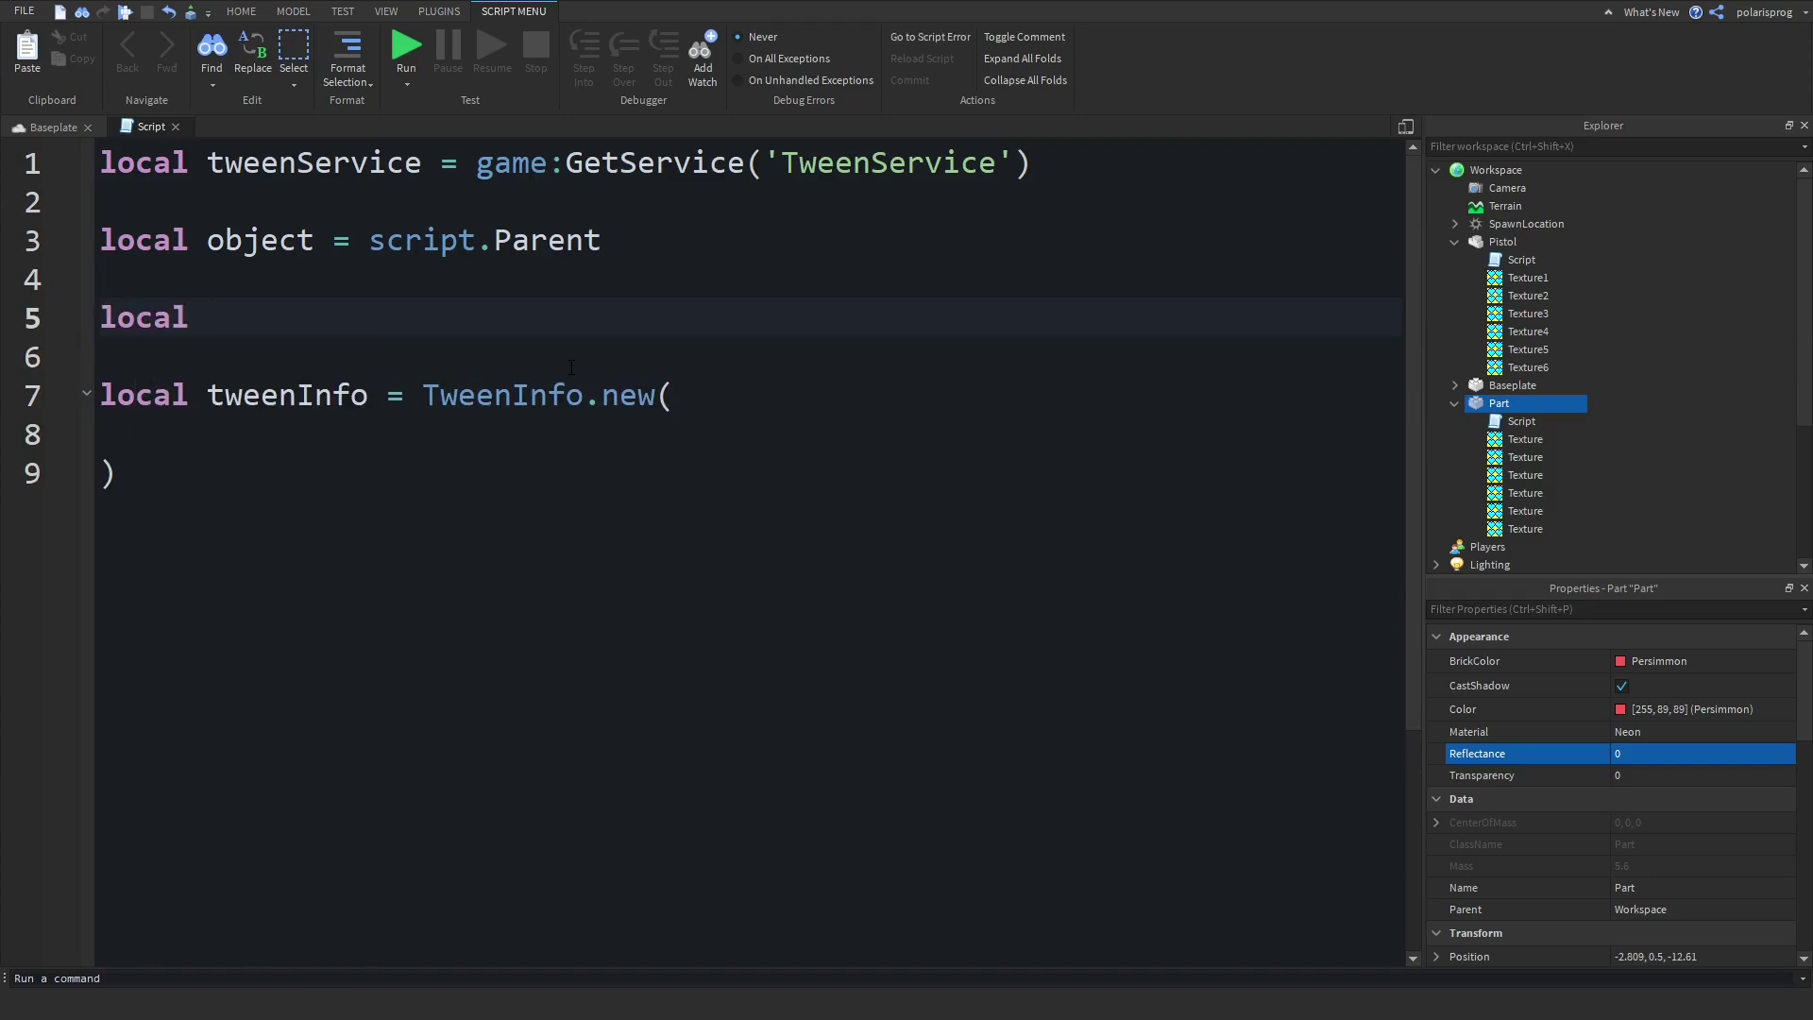
type("speed")
key("ctrl+BackSpace")
type("Texture Speed =")
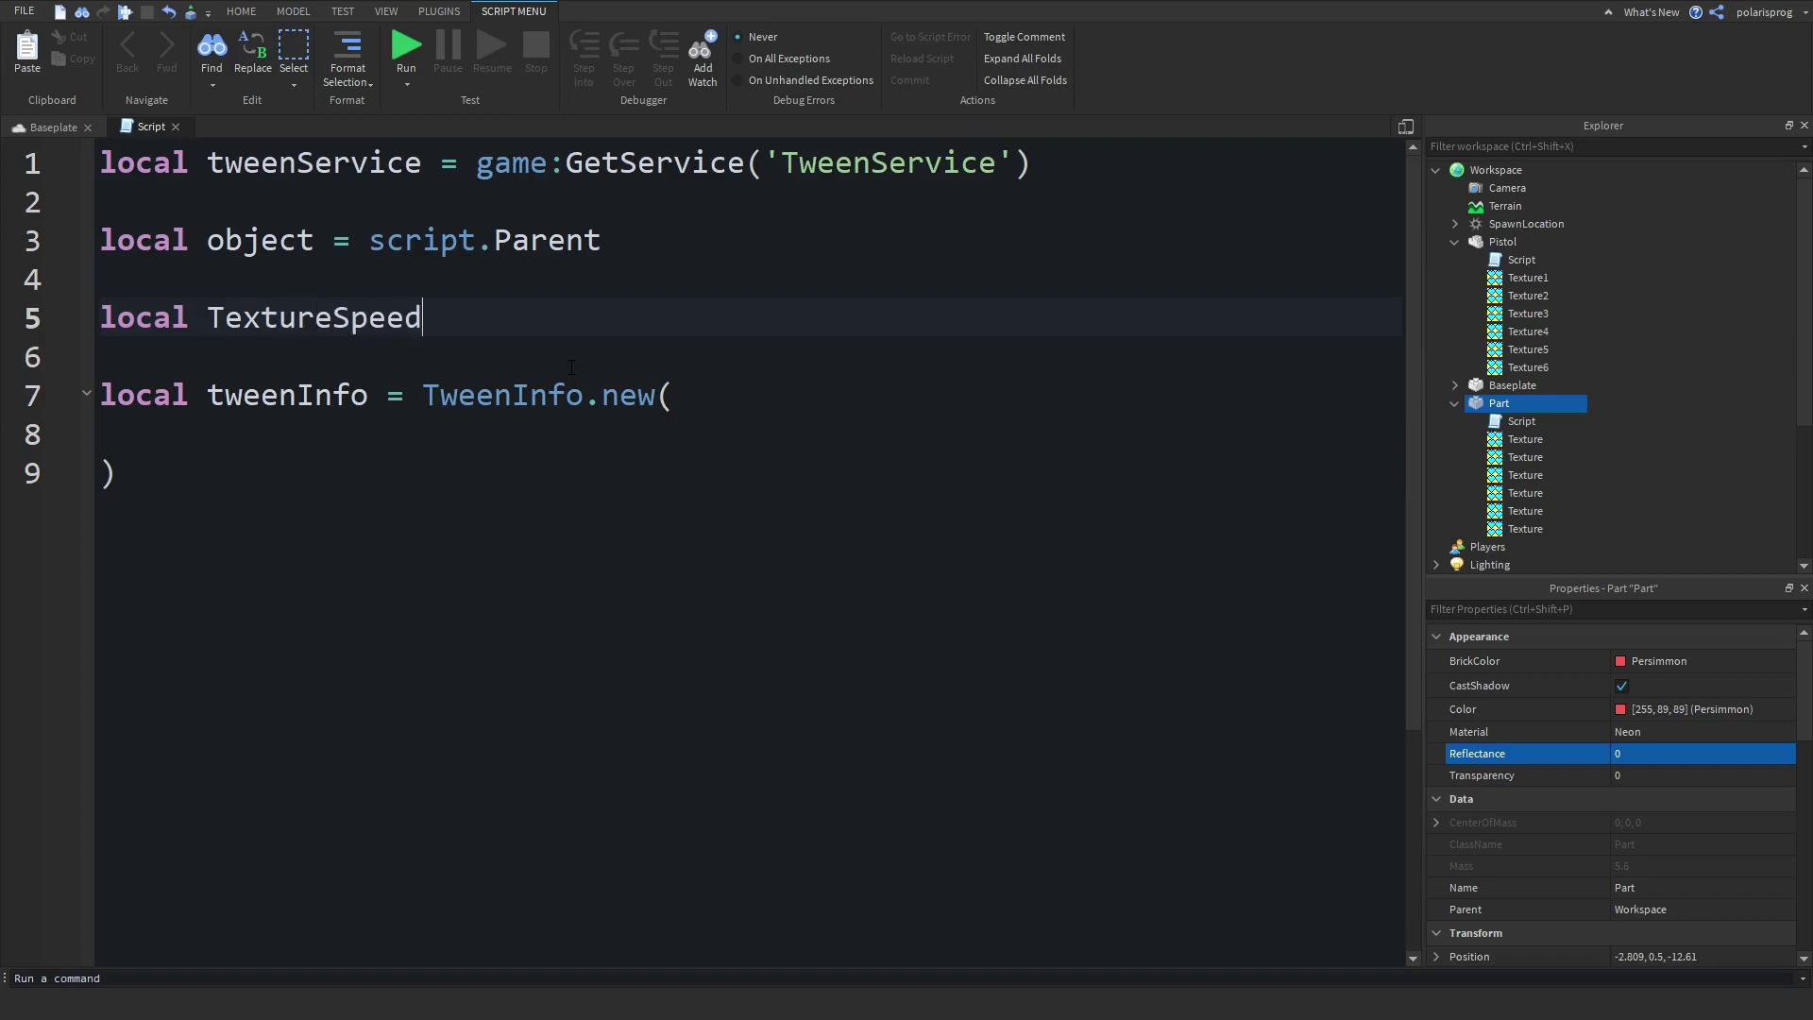